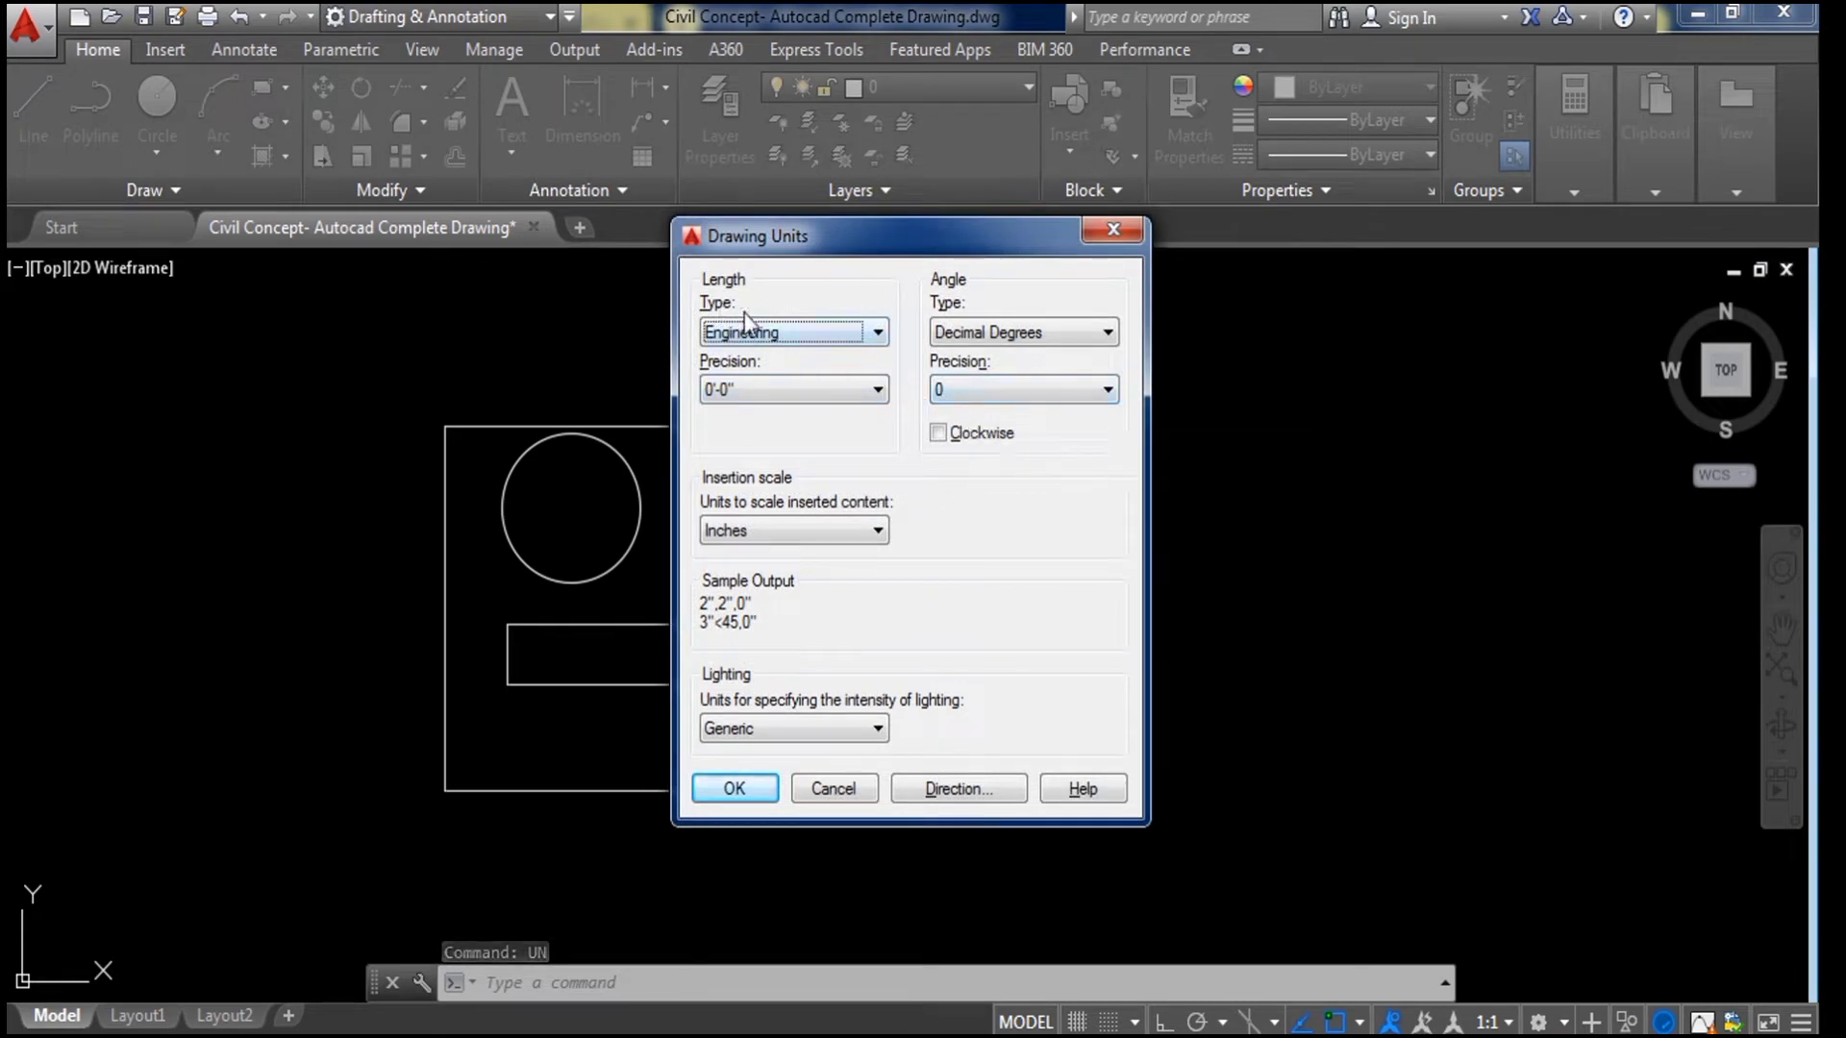
Step: Set the length units to Engineering type with a precision of 0'-0"
click(877, 333)
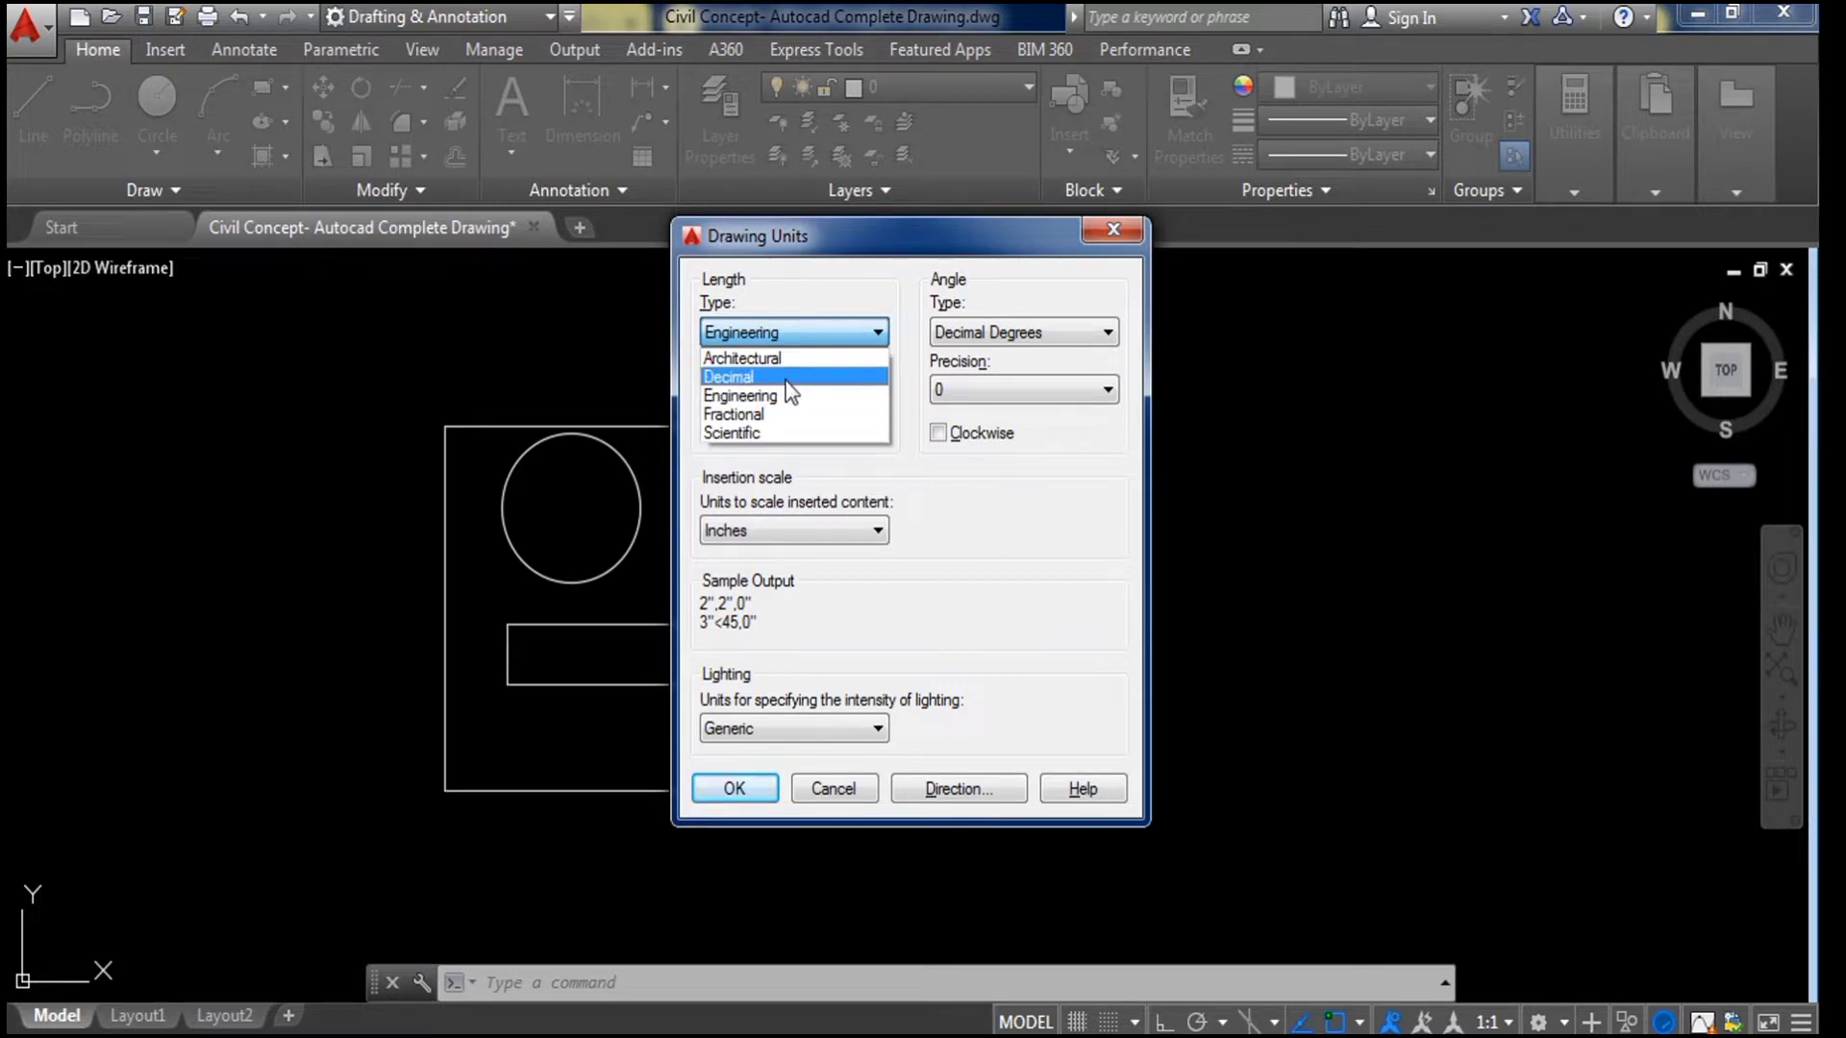
click(881, 337)
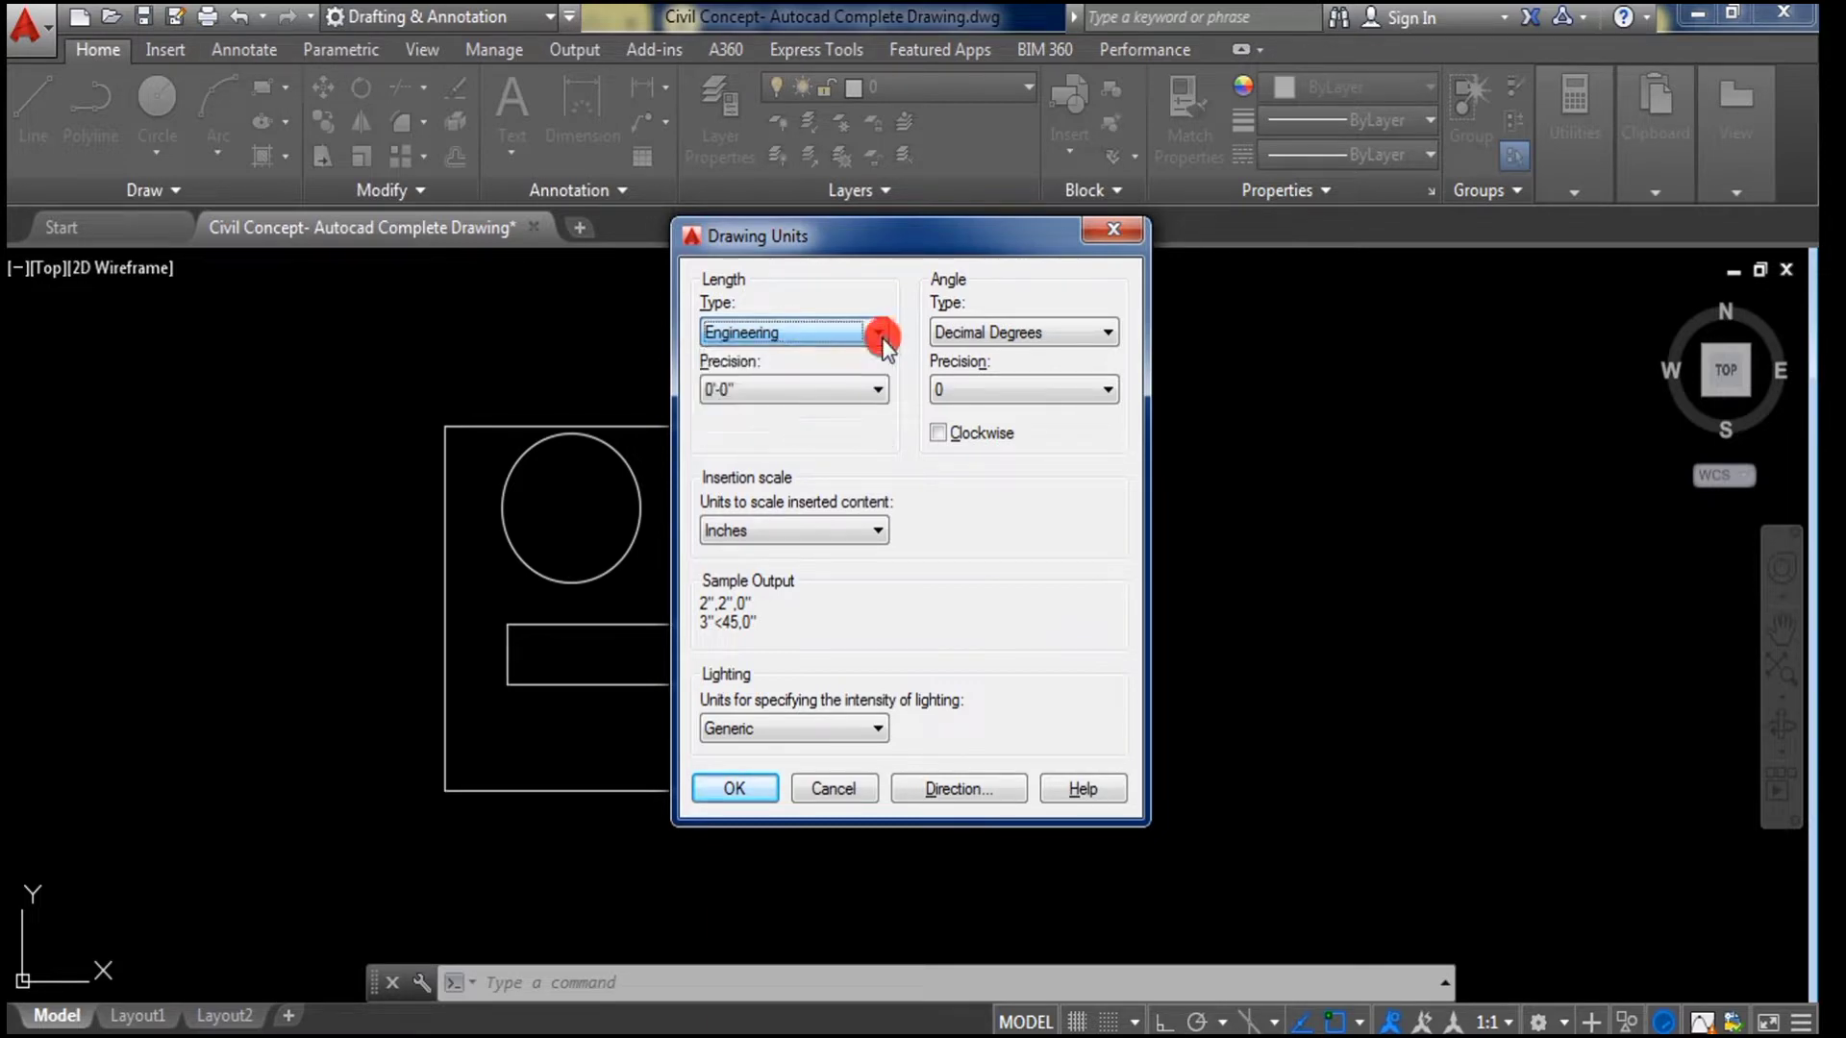
click(850, 390)
click(771, 414)
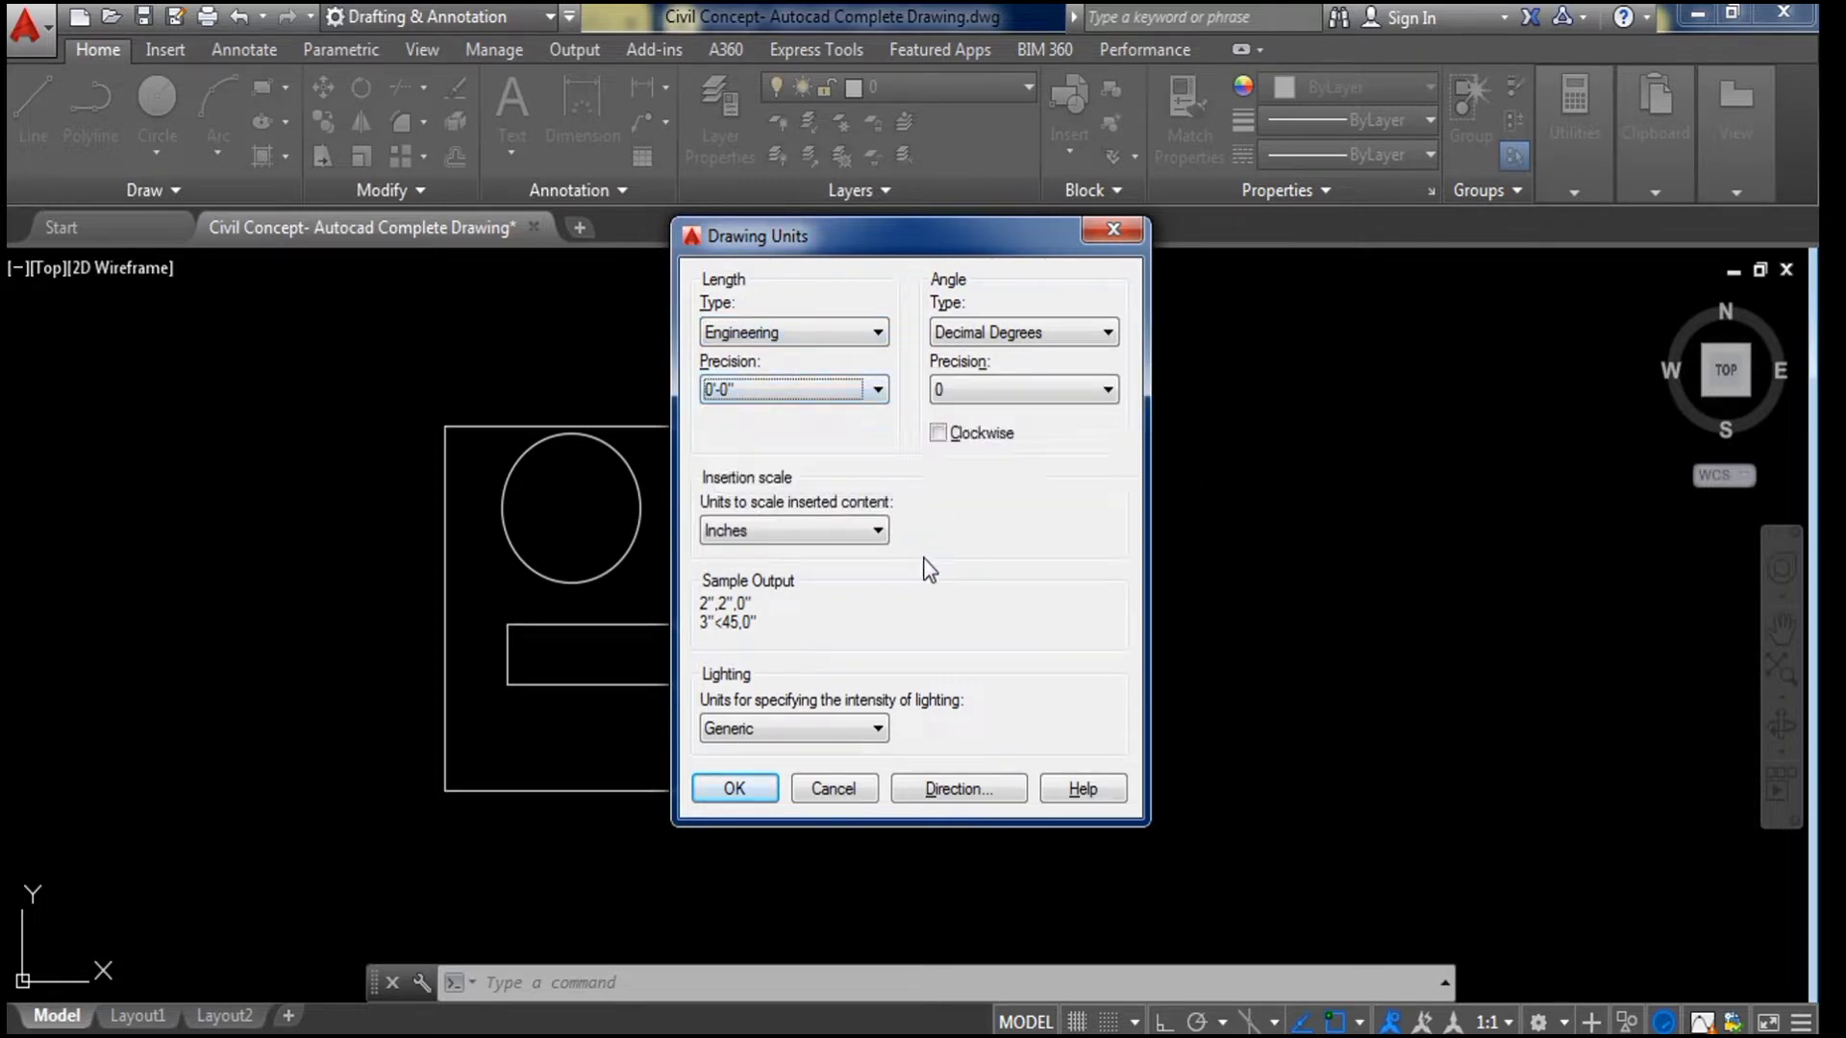
Step: Set the insertion scale to Inches and the lighting units to Generic, and accept the drawing units
click(862, 531)
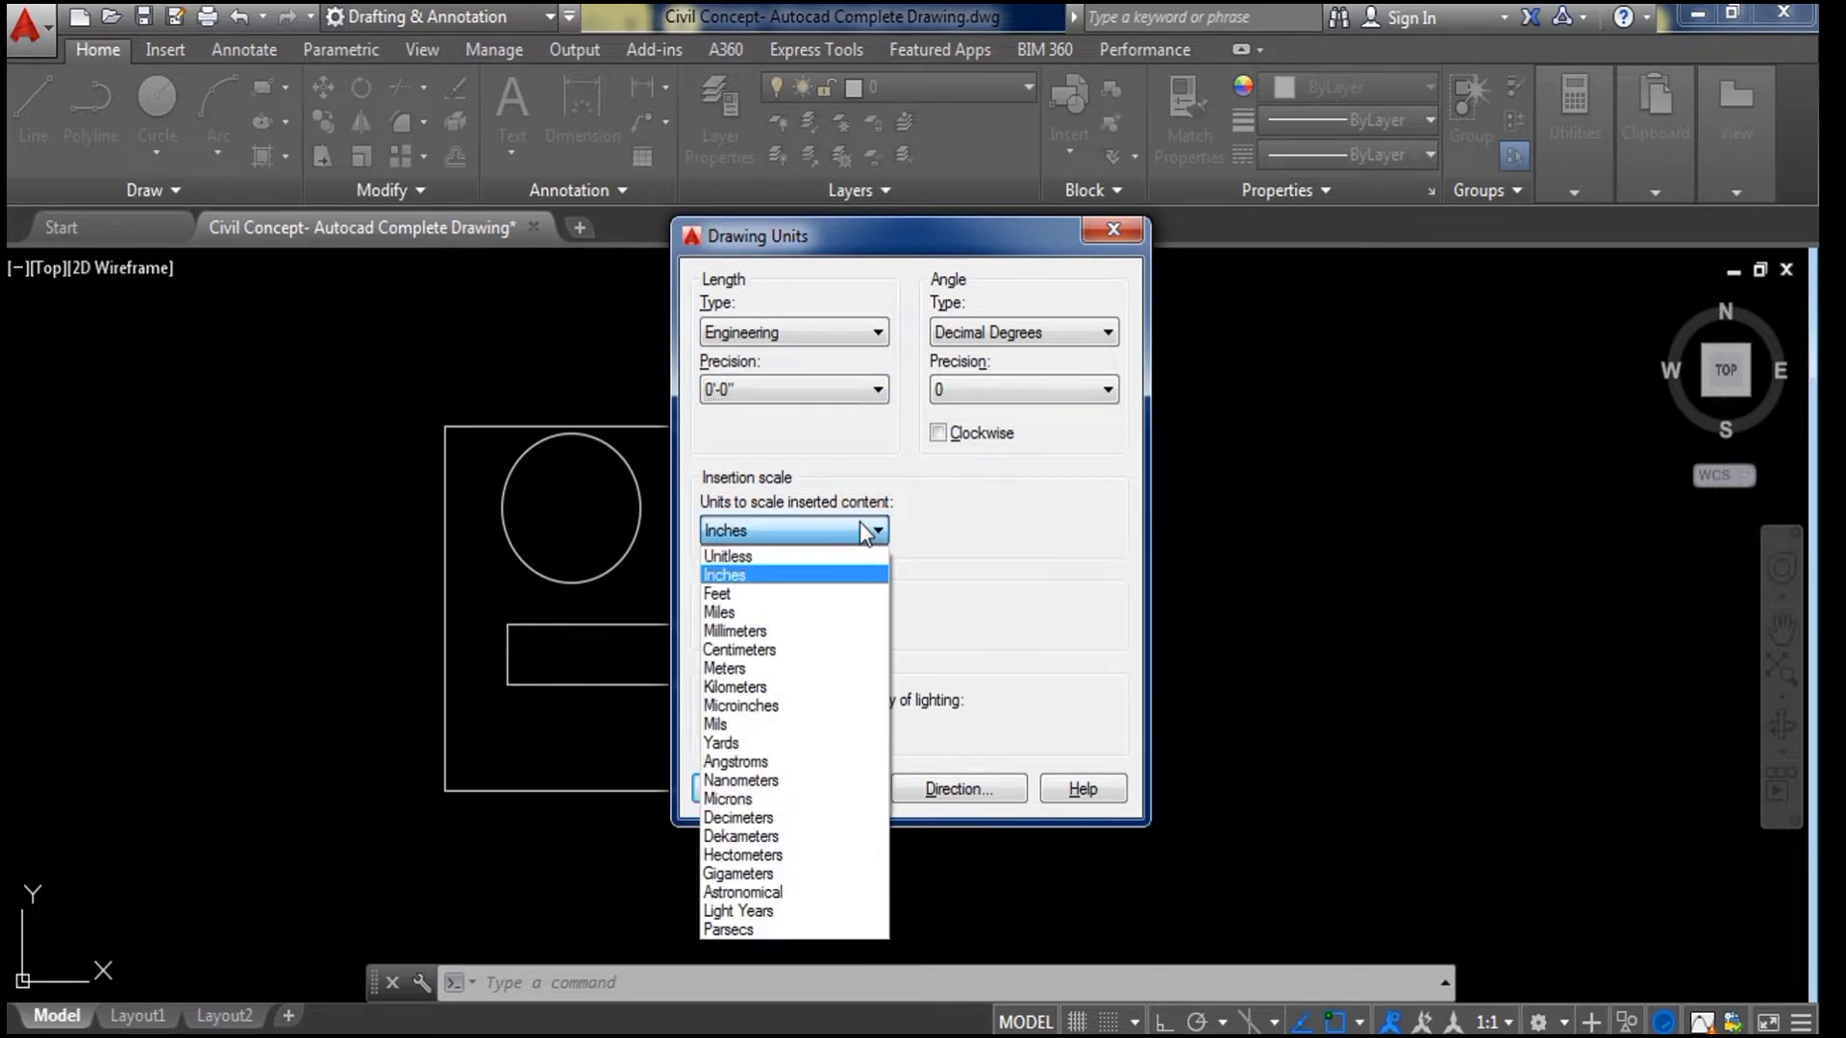
click(747, 577)
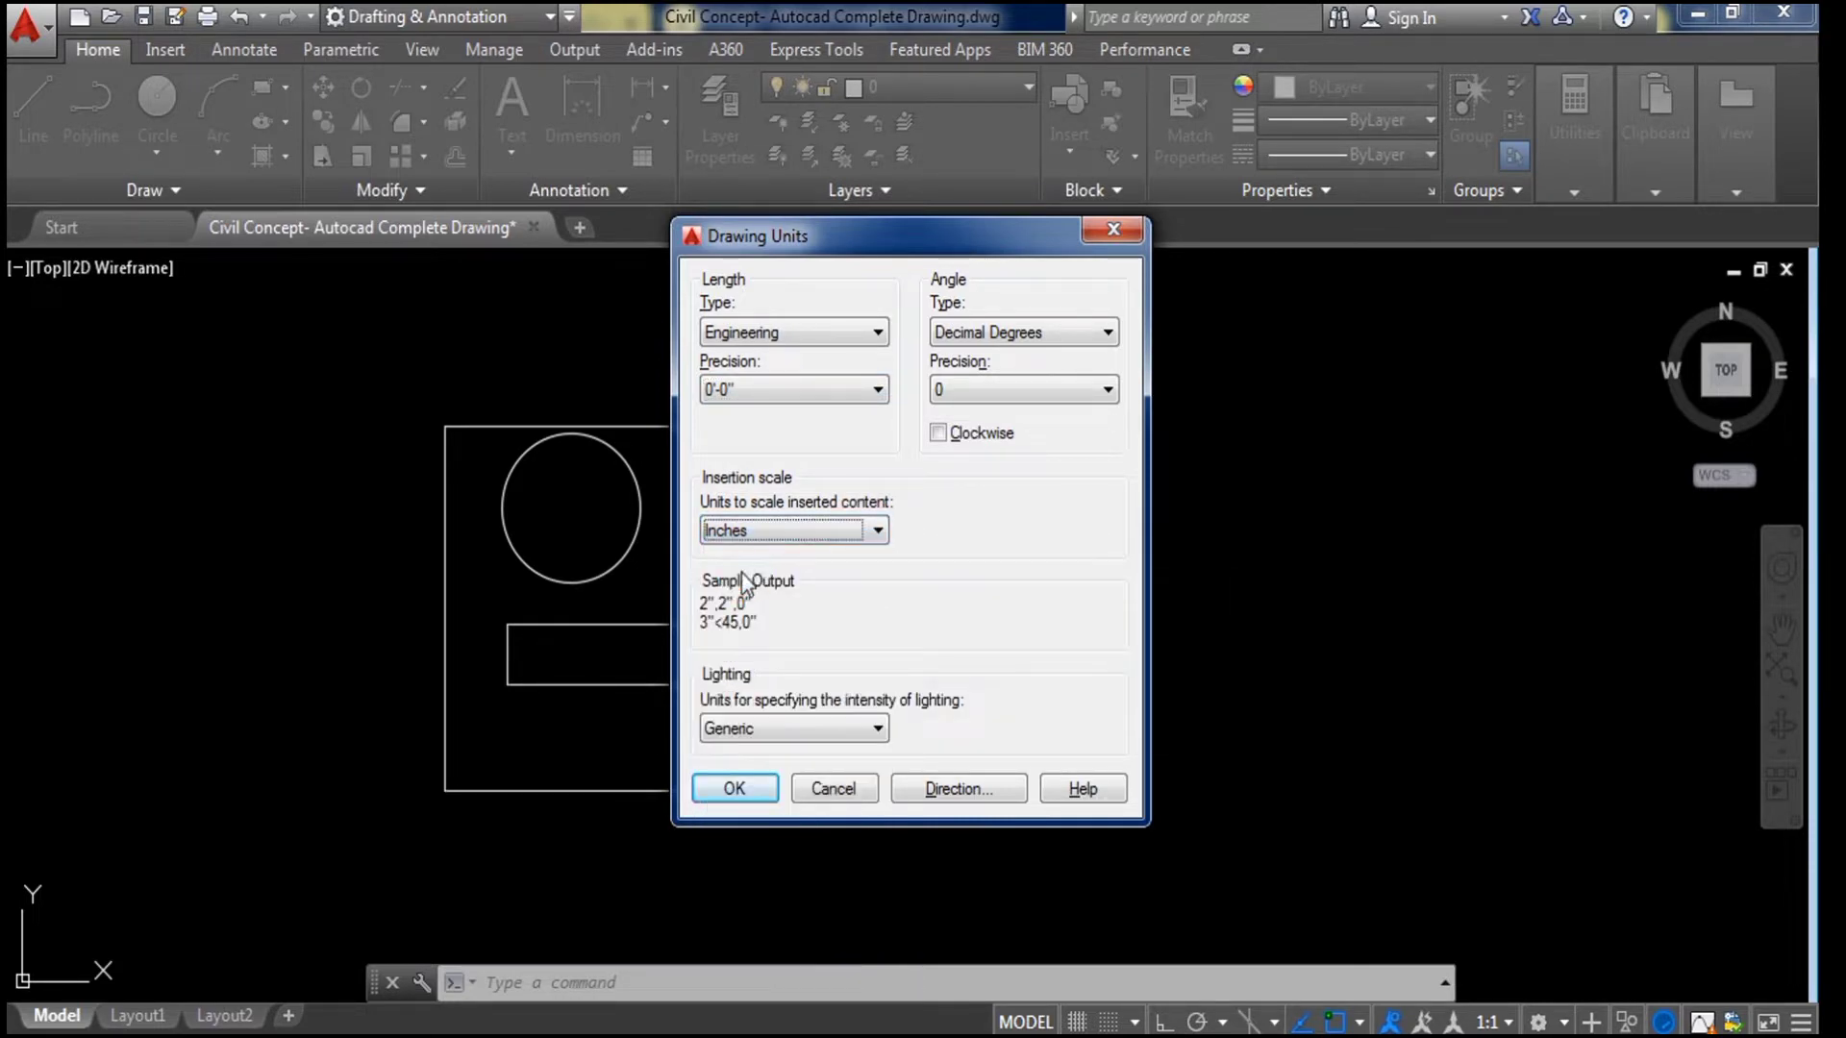
click(852, 533)
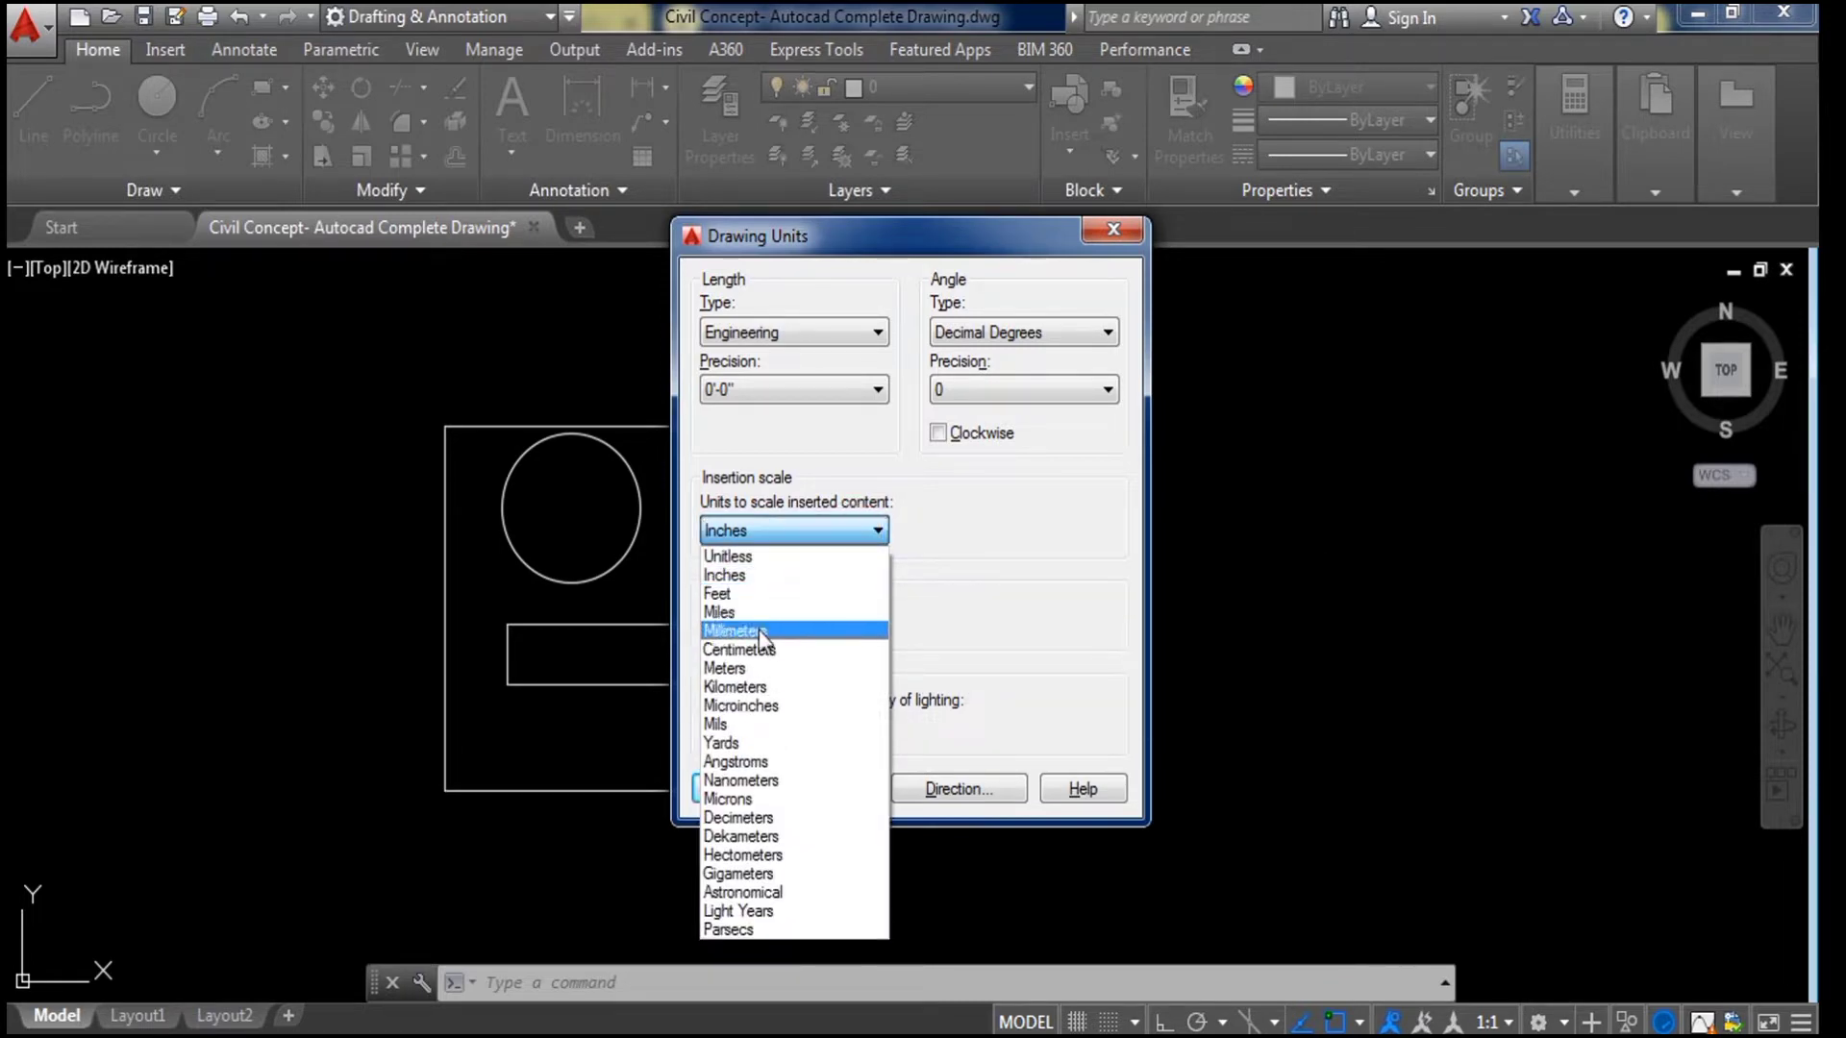
click(1005, 538)
click(849, 735)
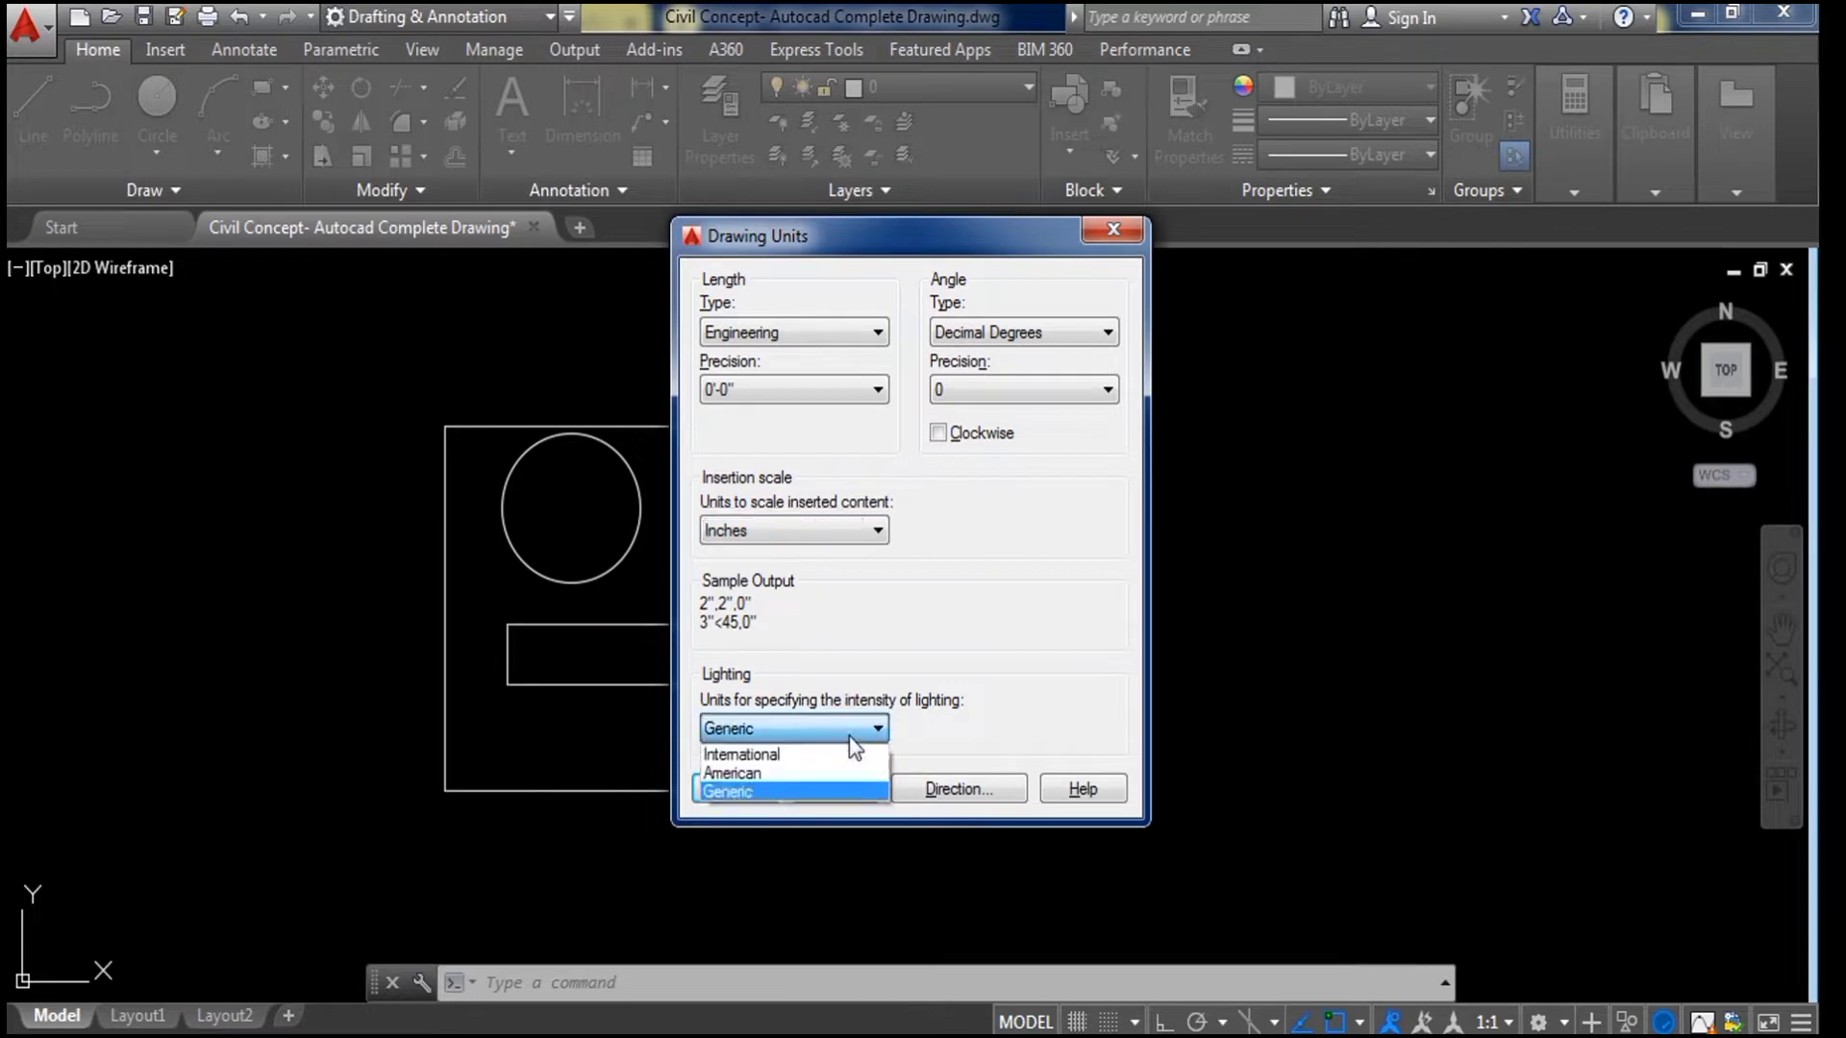
click(740, 792)
click(748, 794)
Step: Set the angle type to Decimal Degrees and accept the drawing units
click(1067, 564)
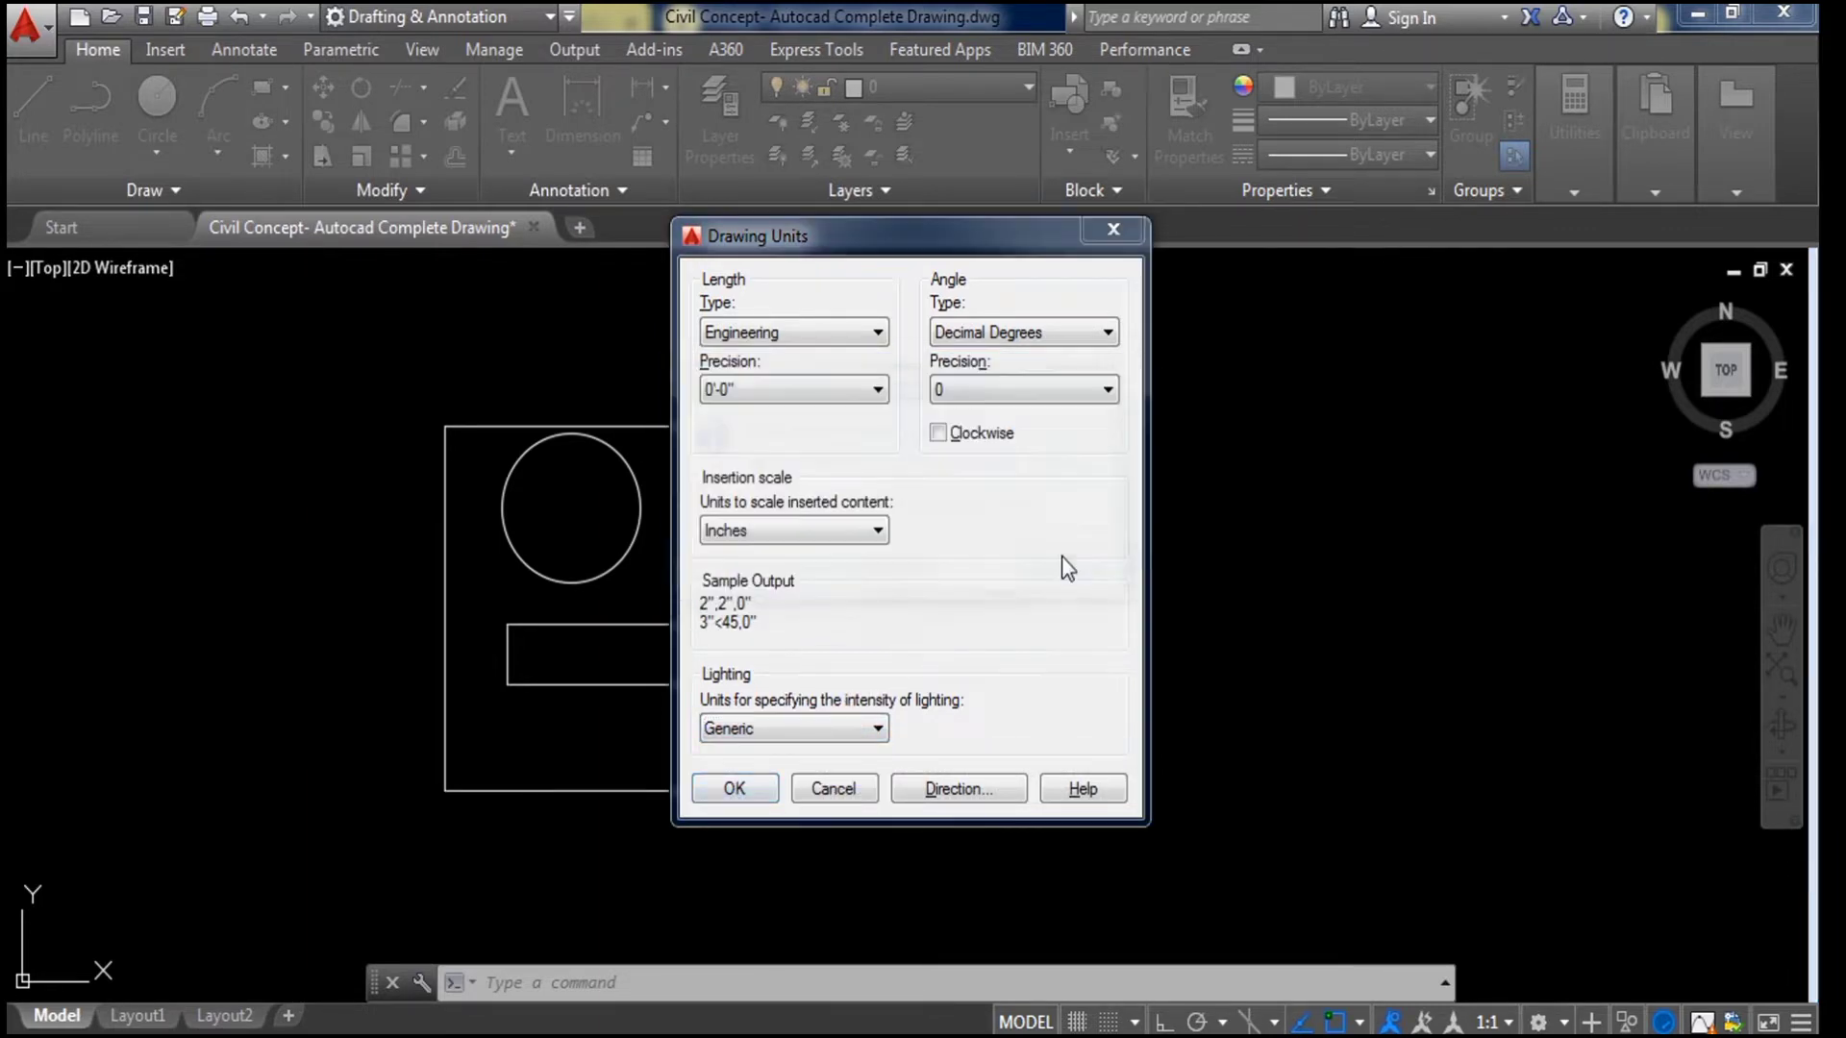
click(1058, 336)
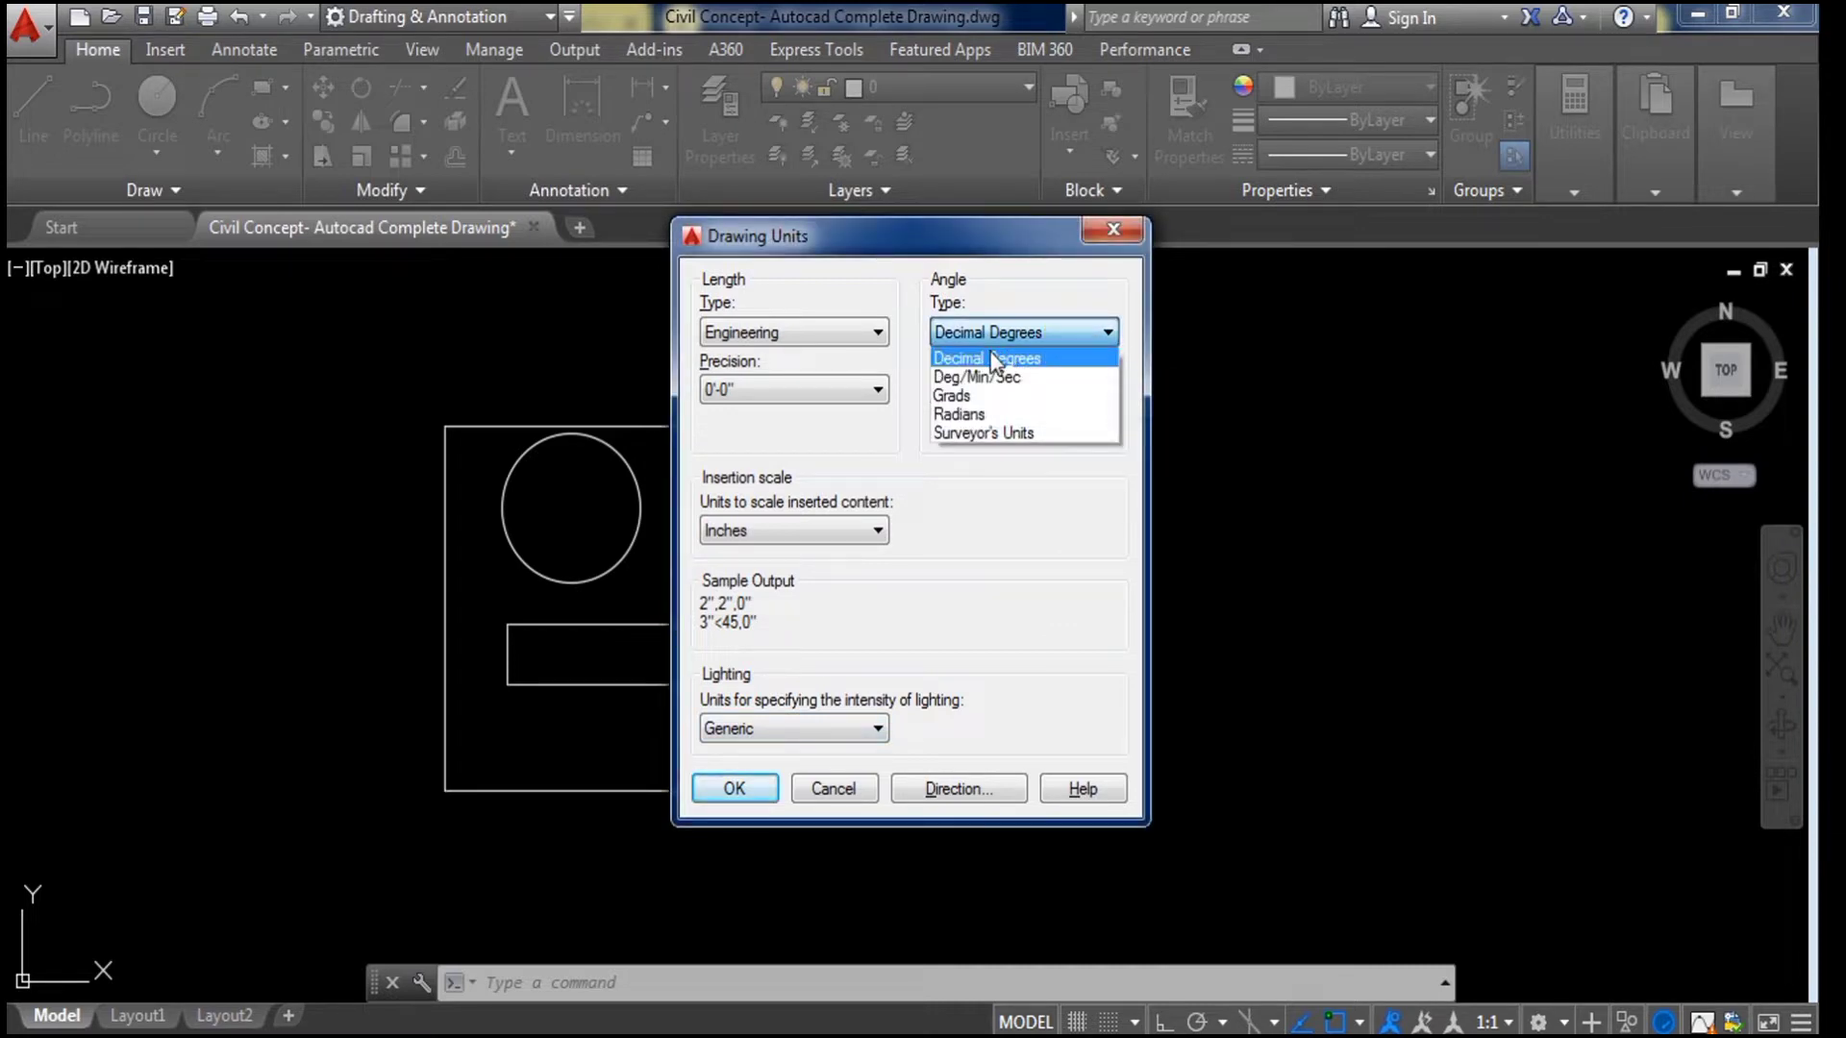
click(994, 358)
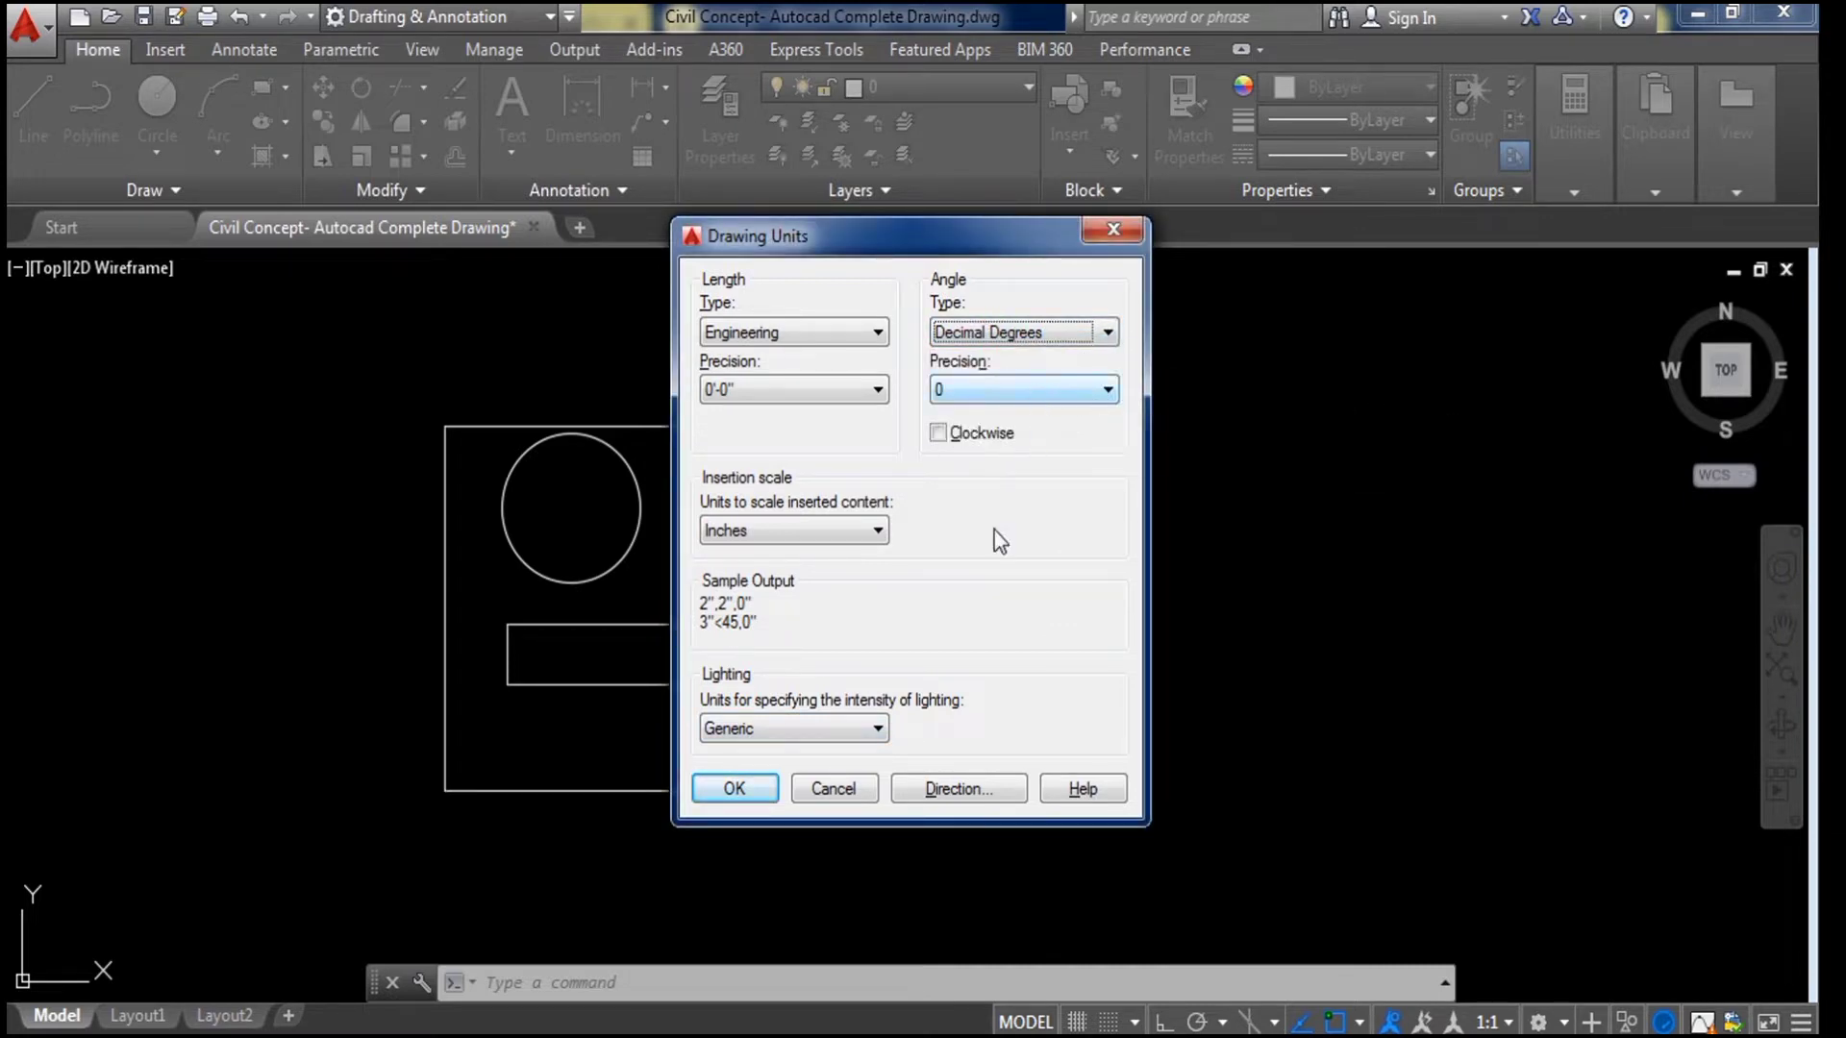
click(757, 787)
Step: Open the style overrides of the dimension style Copy(2) of Standard for editing from the Dimension Style Manager
scroll(988, 424, down, 2)
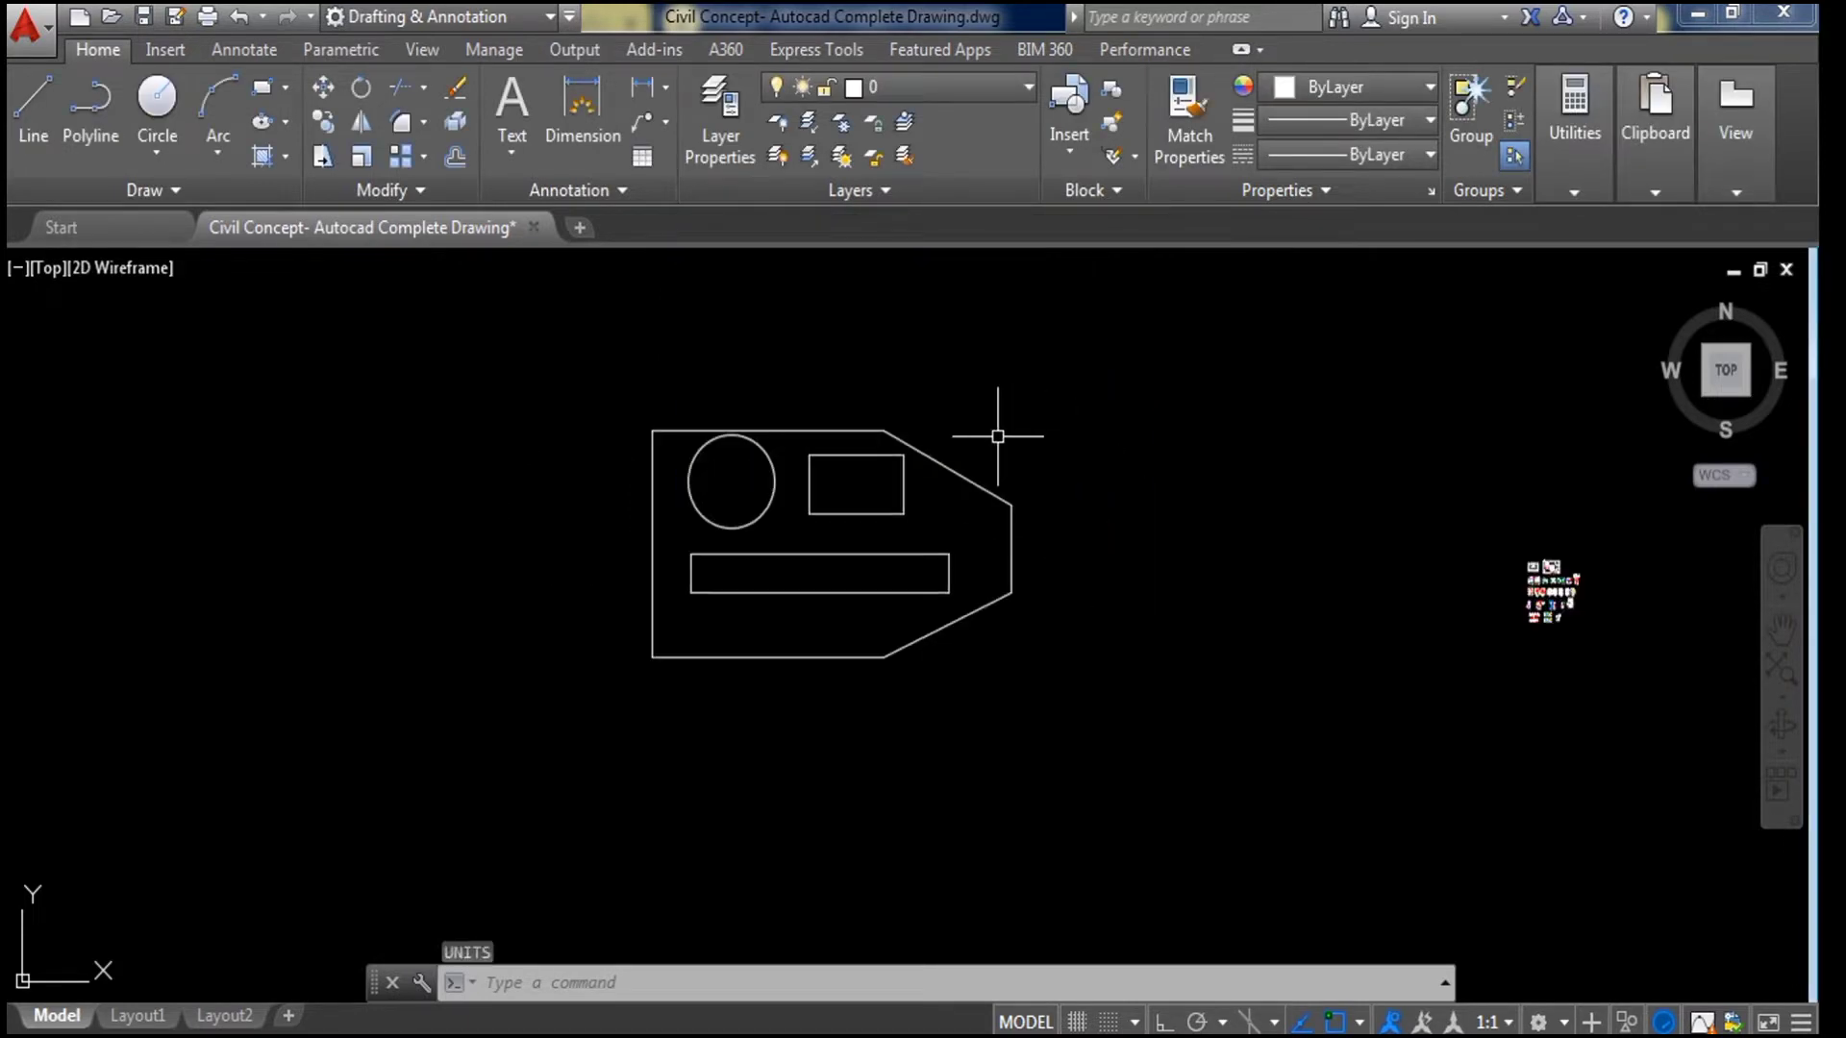
middle_drag(1120, 474, 1053, 572)
scroll(1052, 569, up, 2)
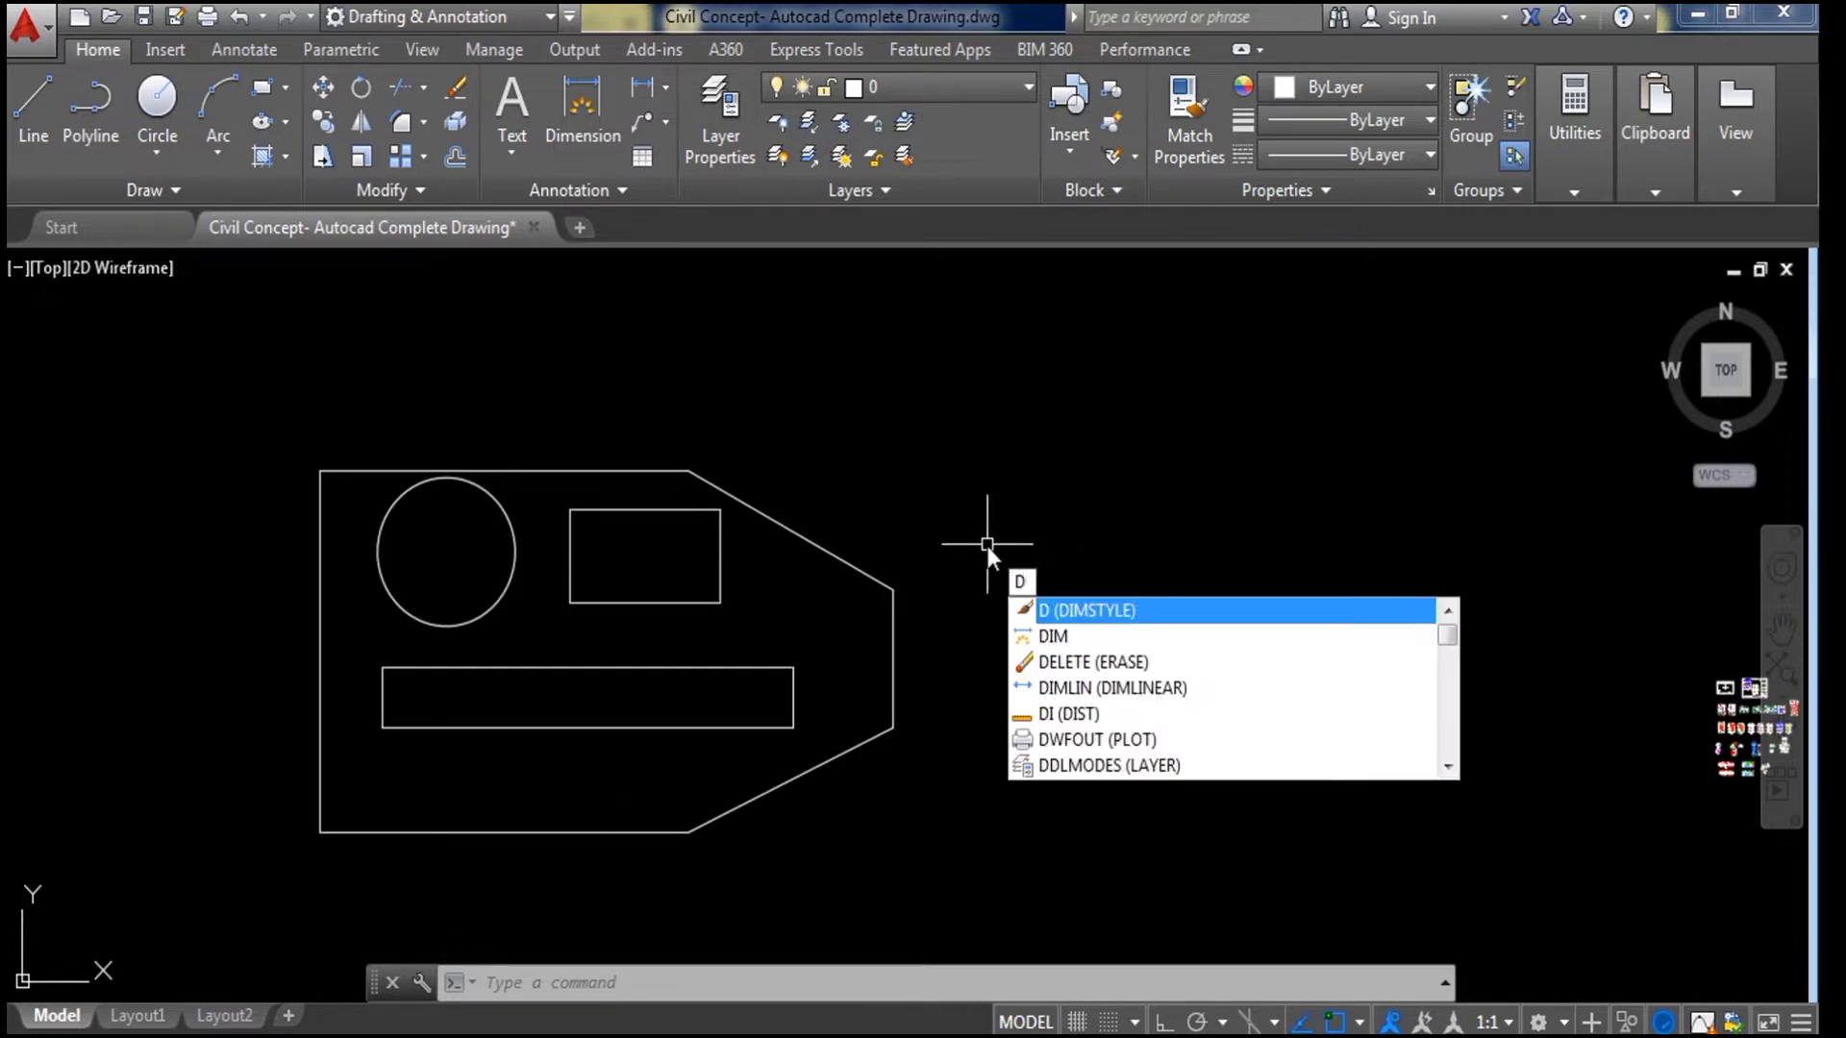
key(Return)
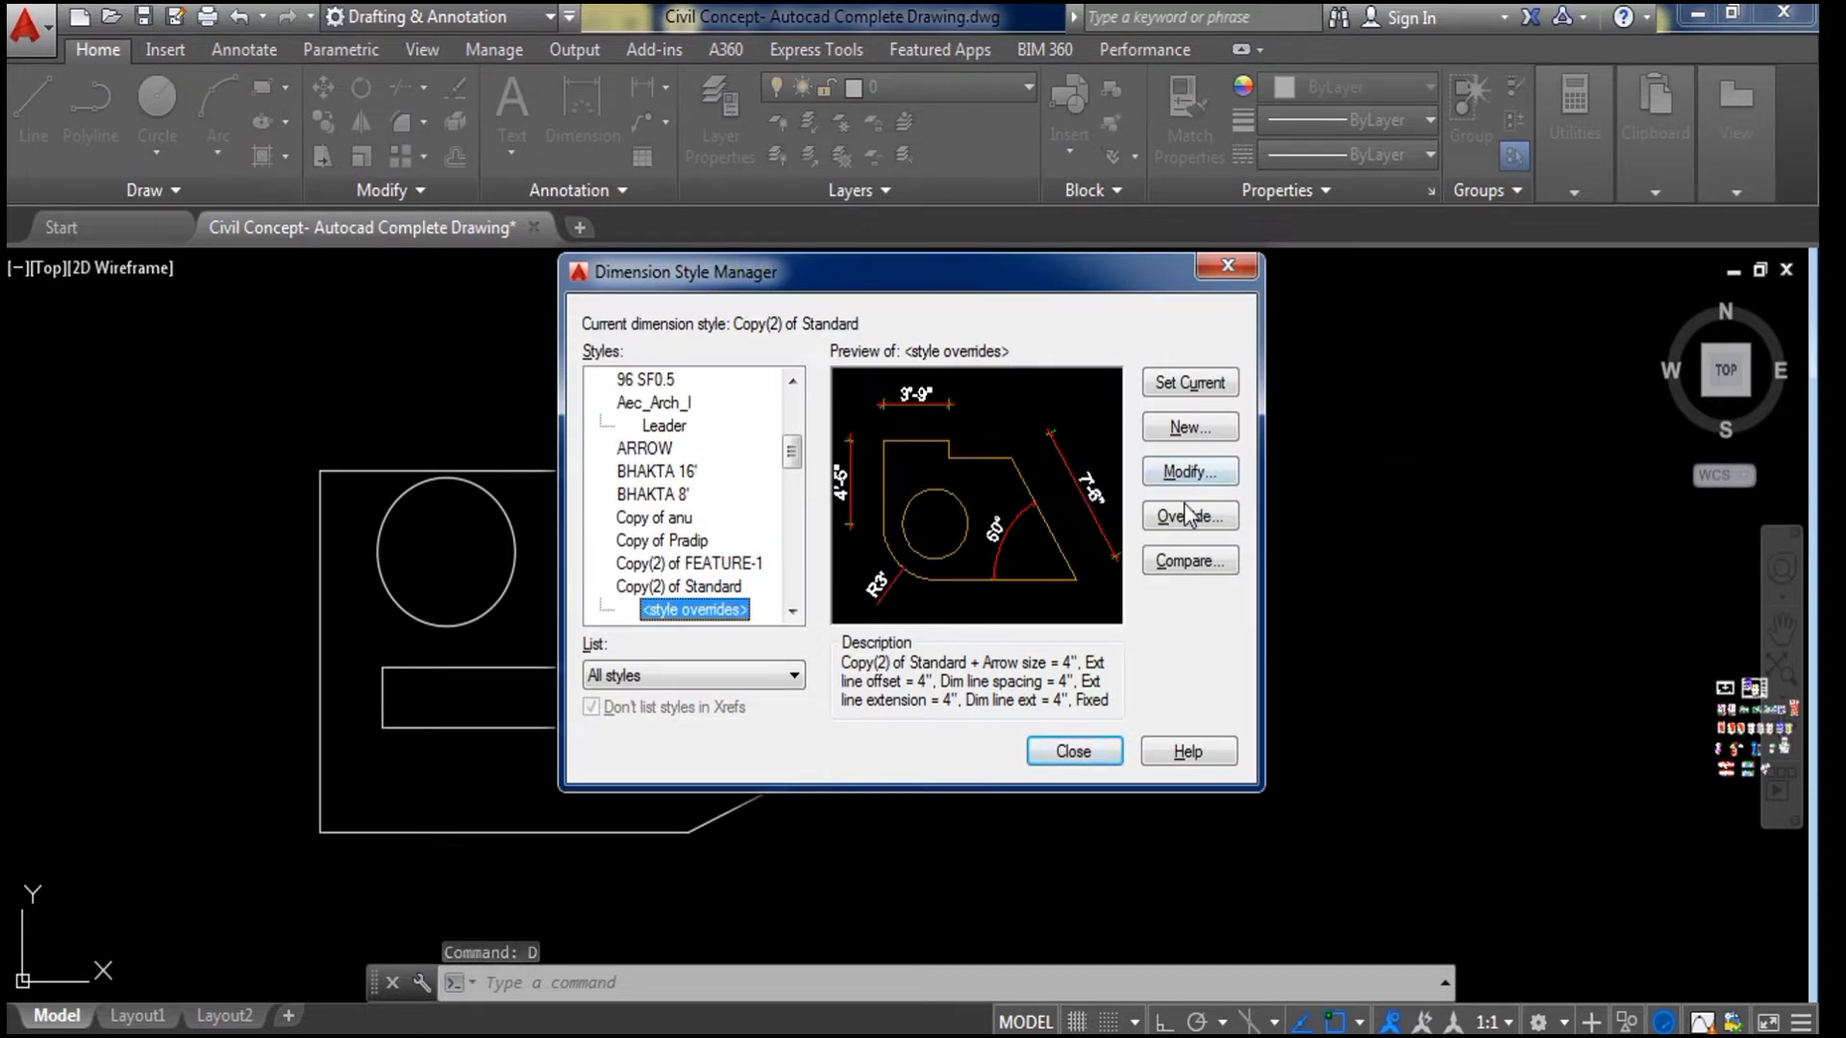
click(1181, 478)
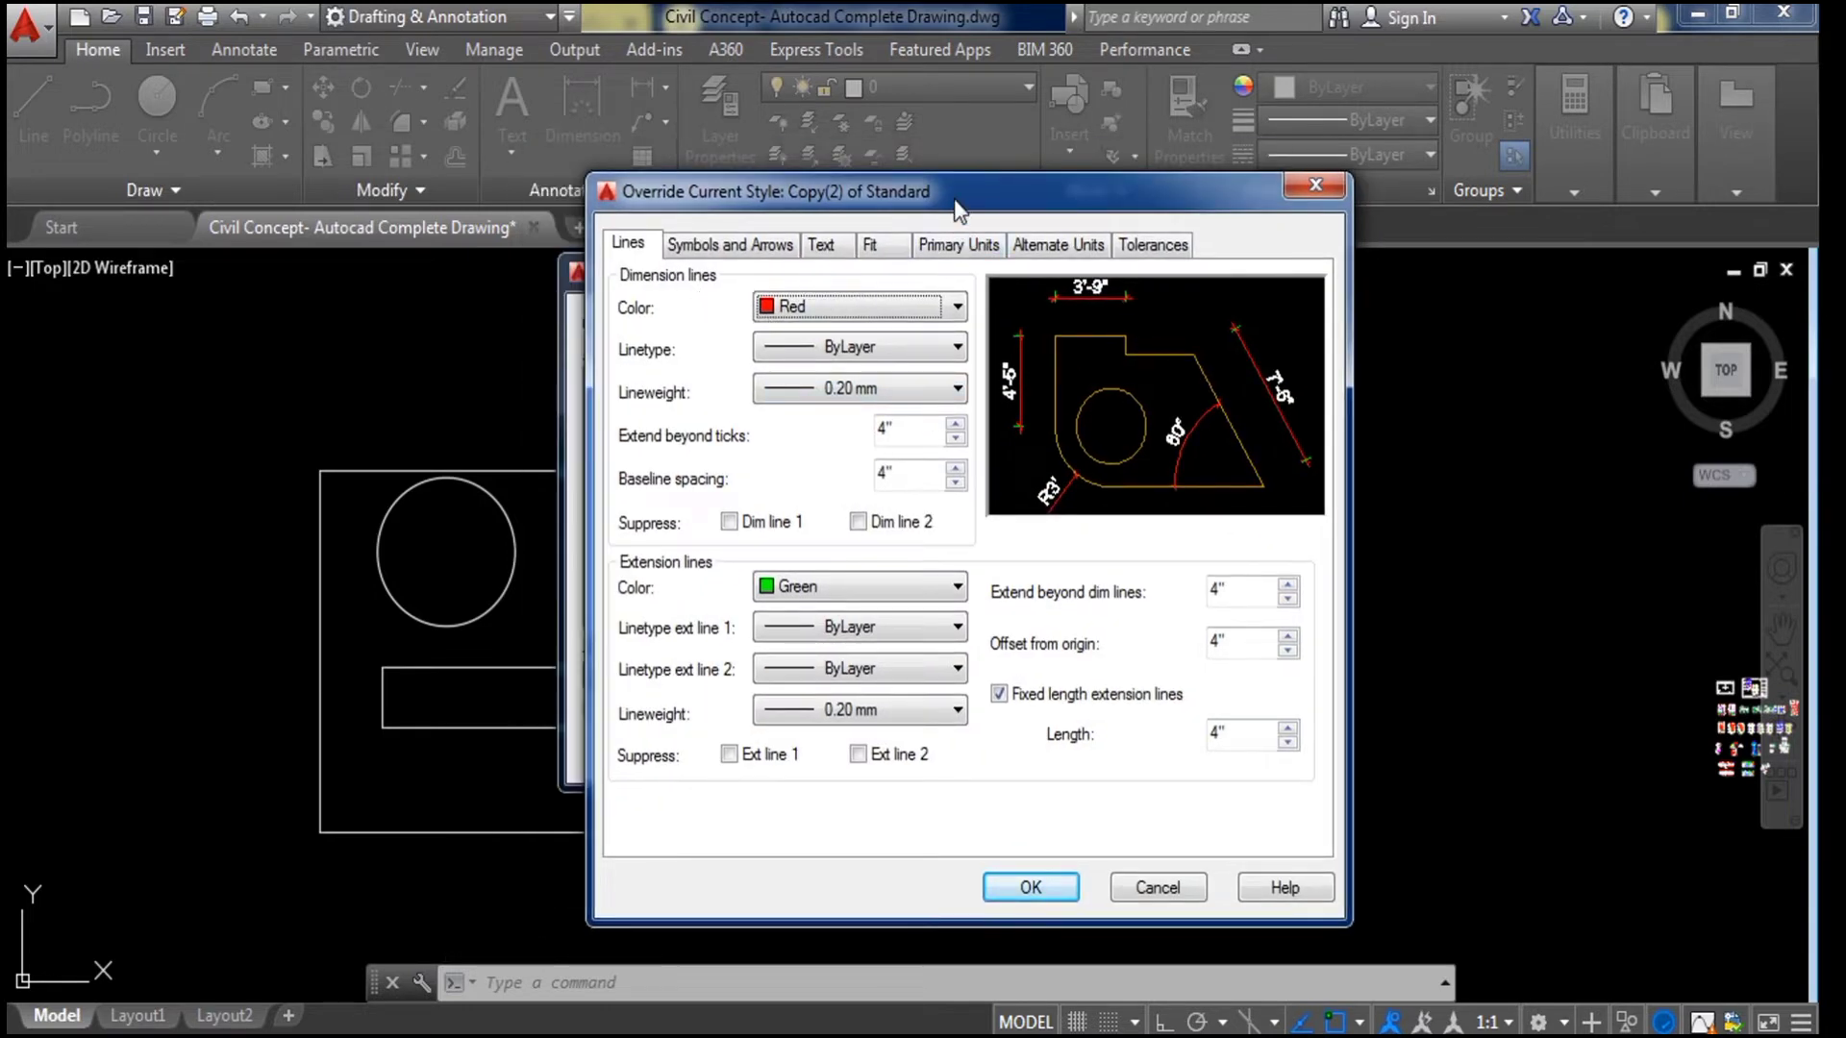
drag(959, 210, 901, 210)
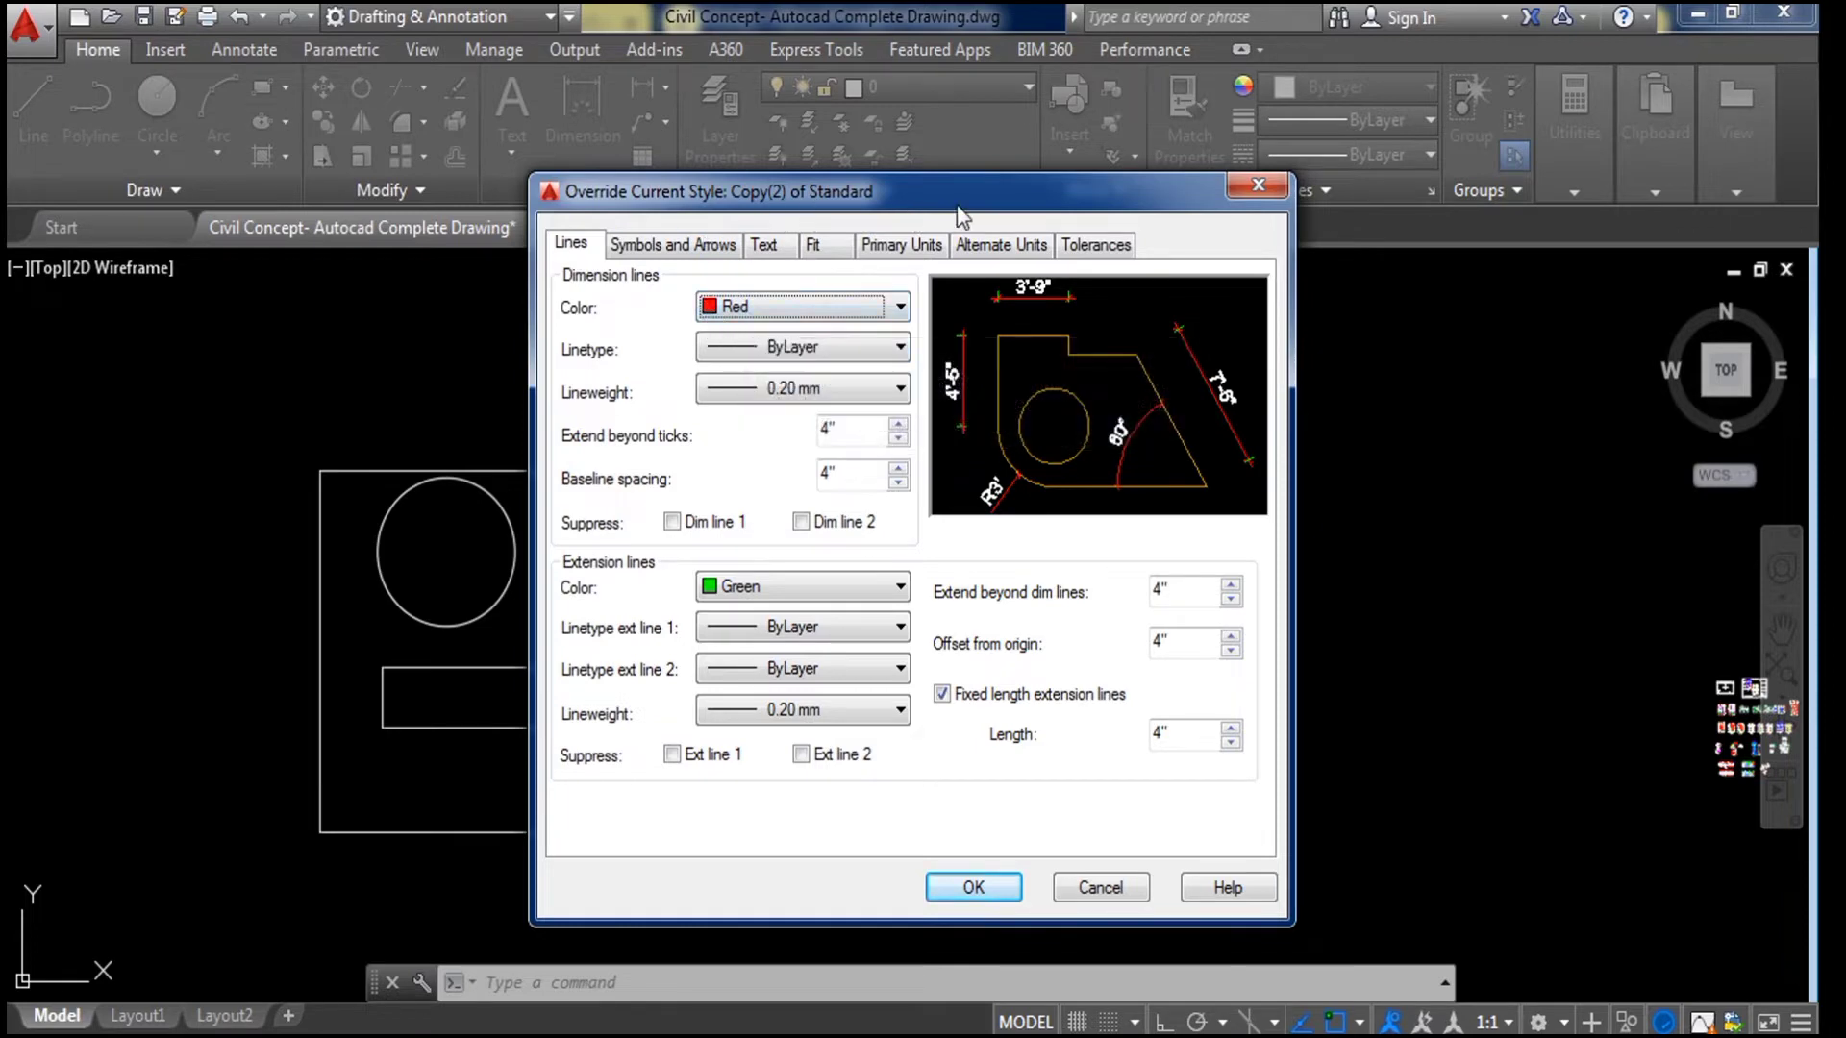
drag(968, 216, 1008, 217)
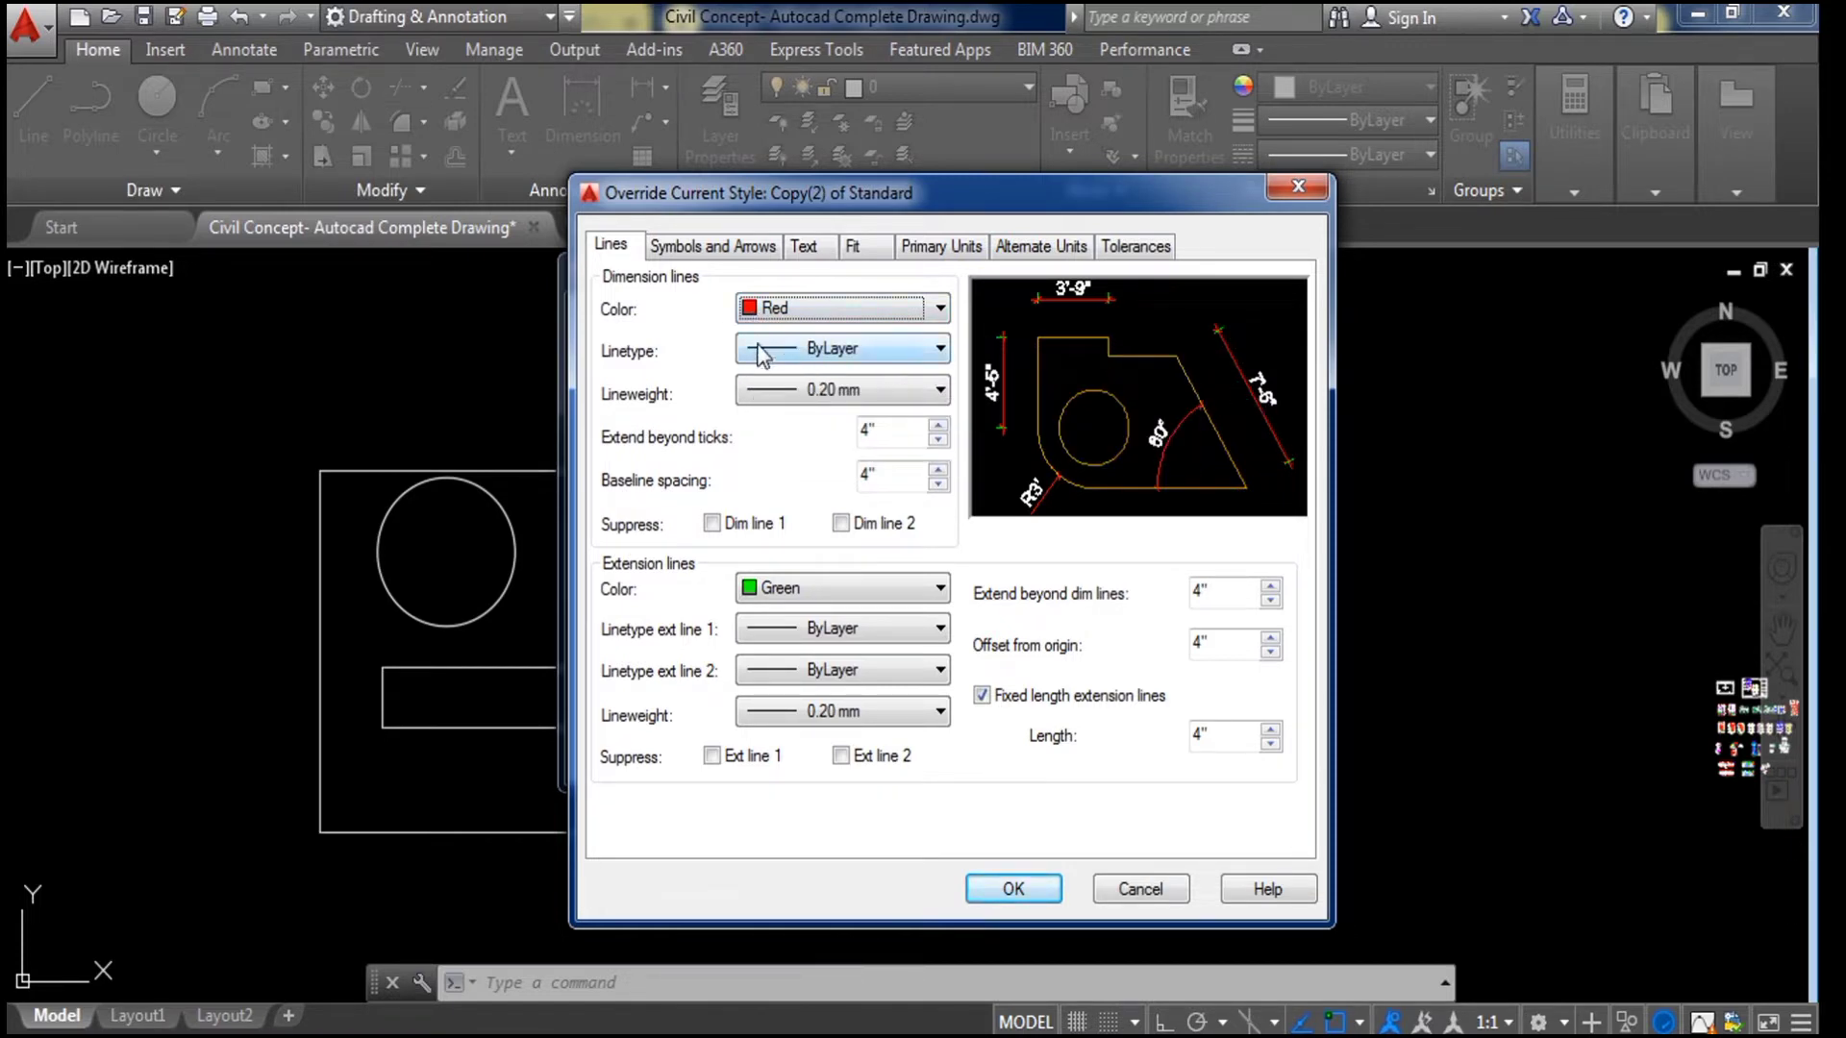
Step: Try Yellow as the dimension line color and set it back to Red
click(942, 309)
click(784, 411)
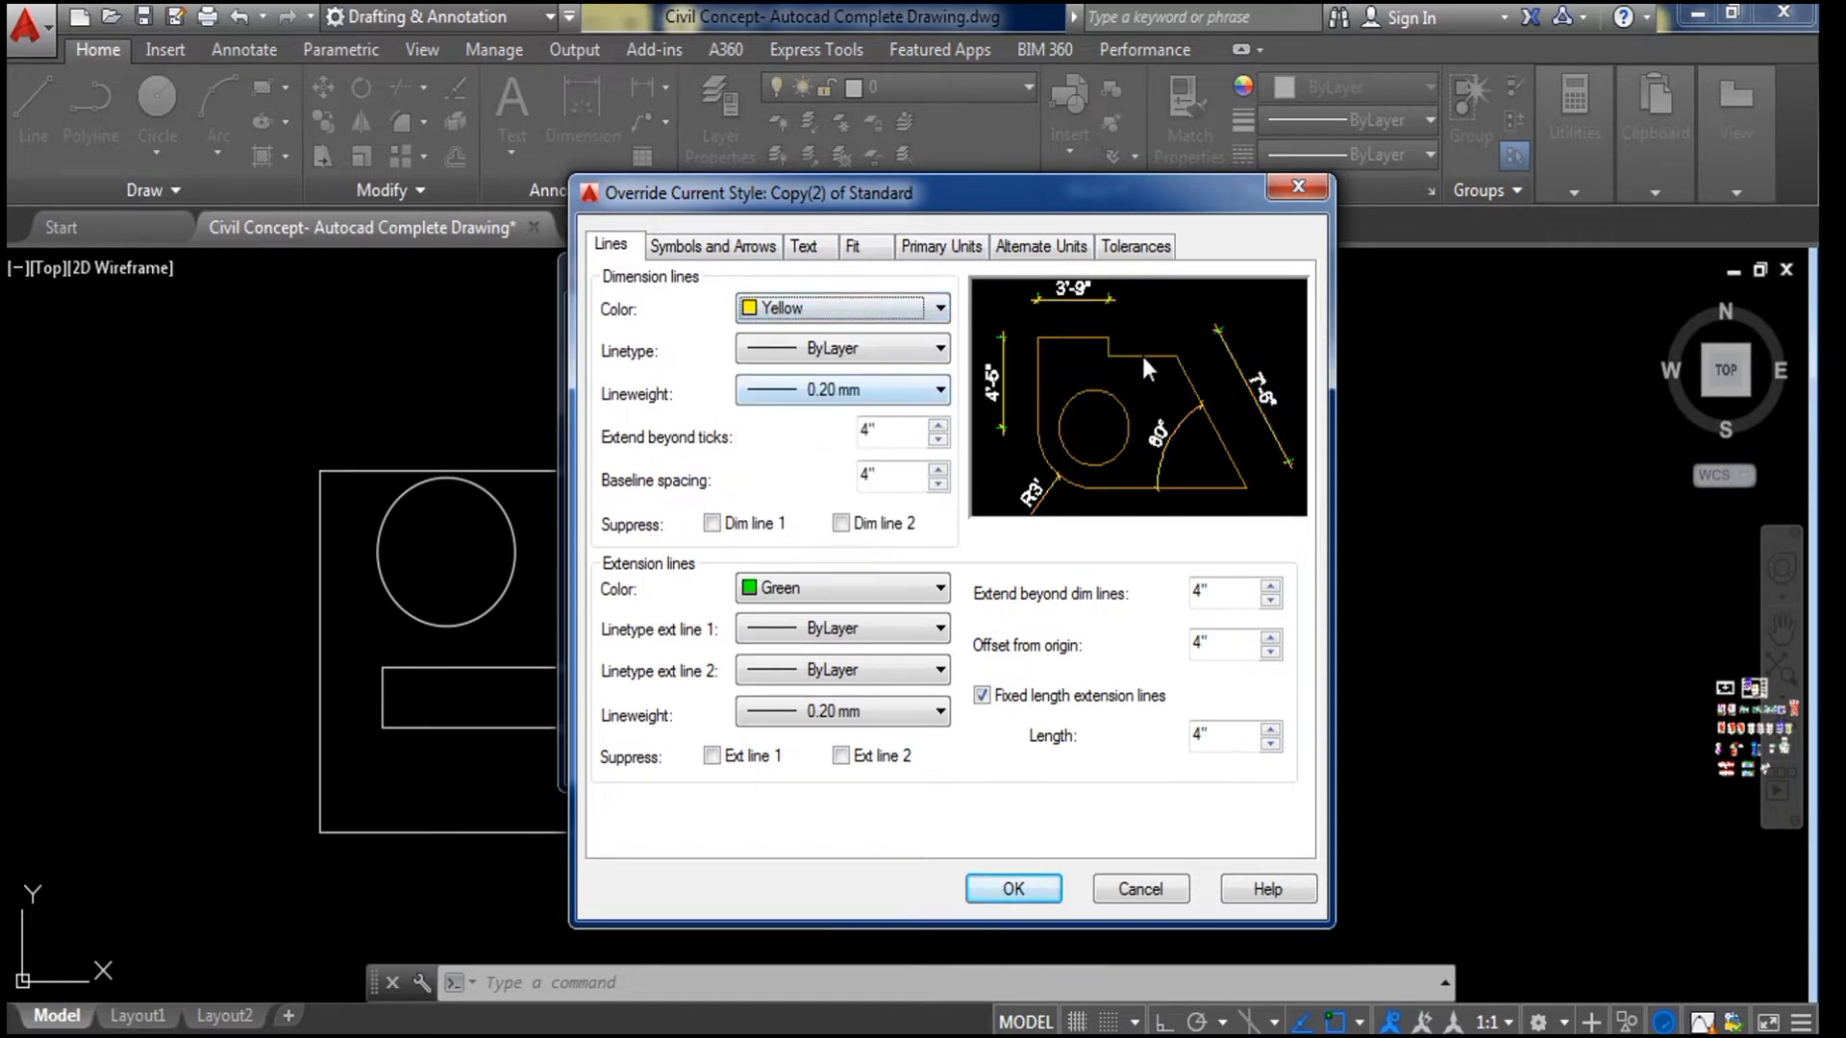
click(940, 308)
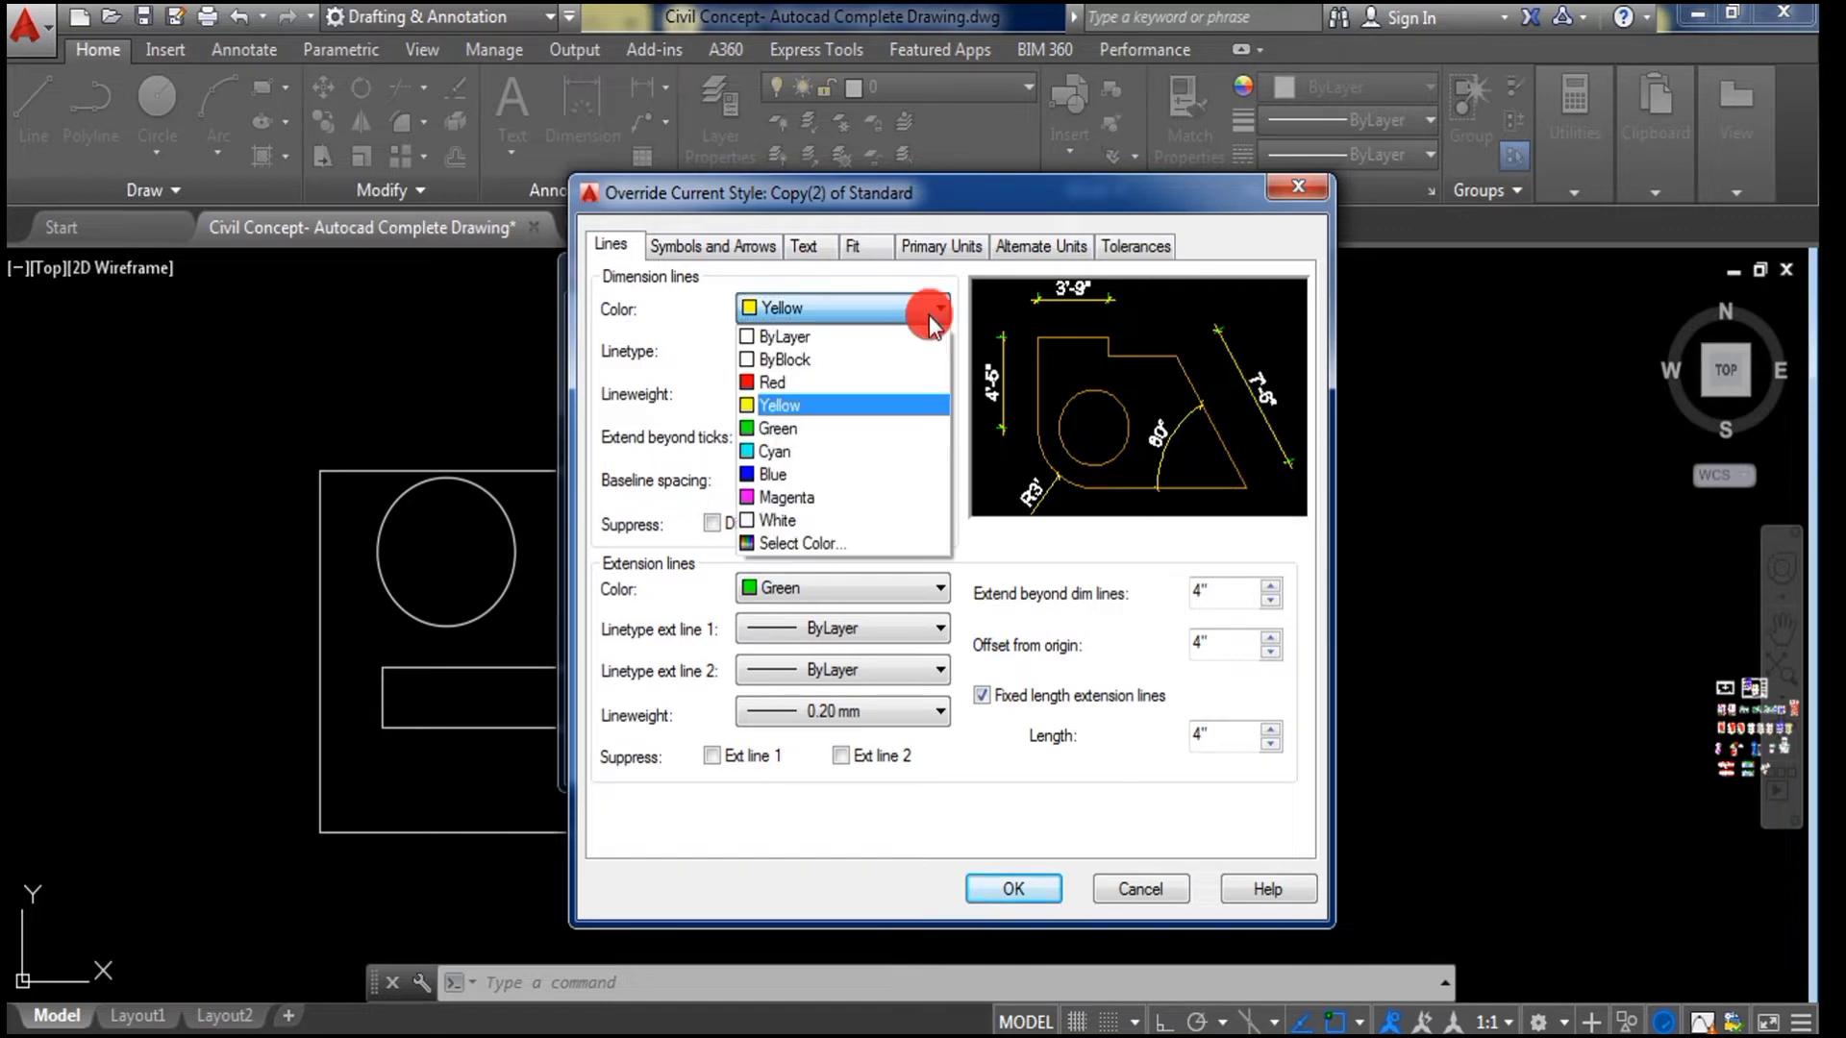
click(788, 384)
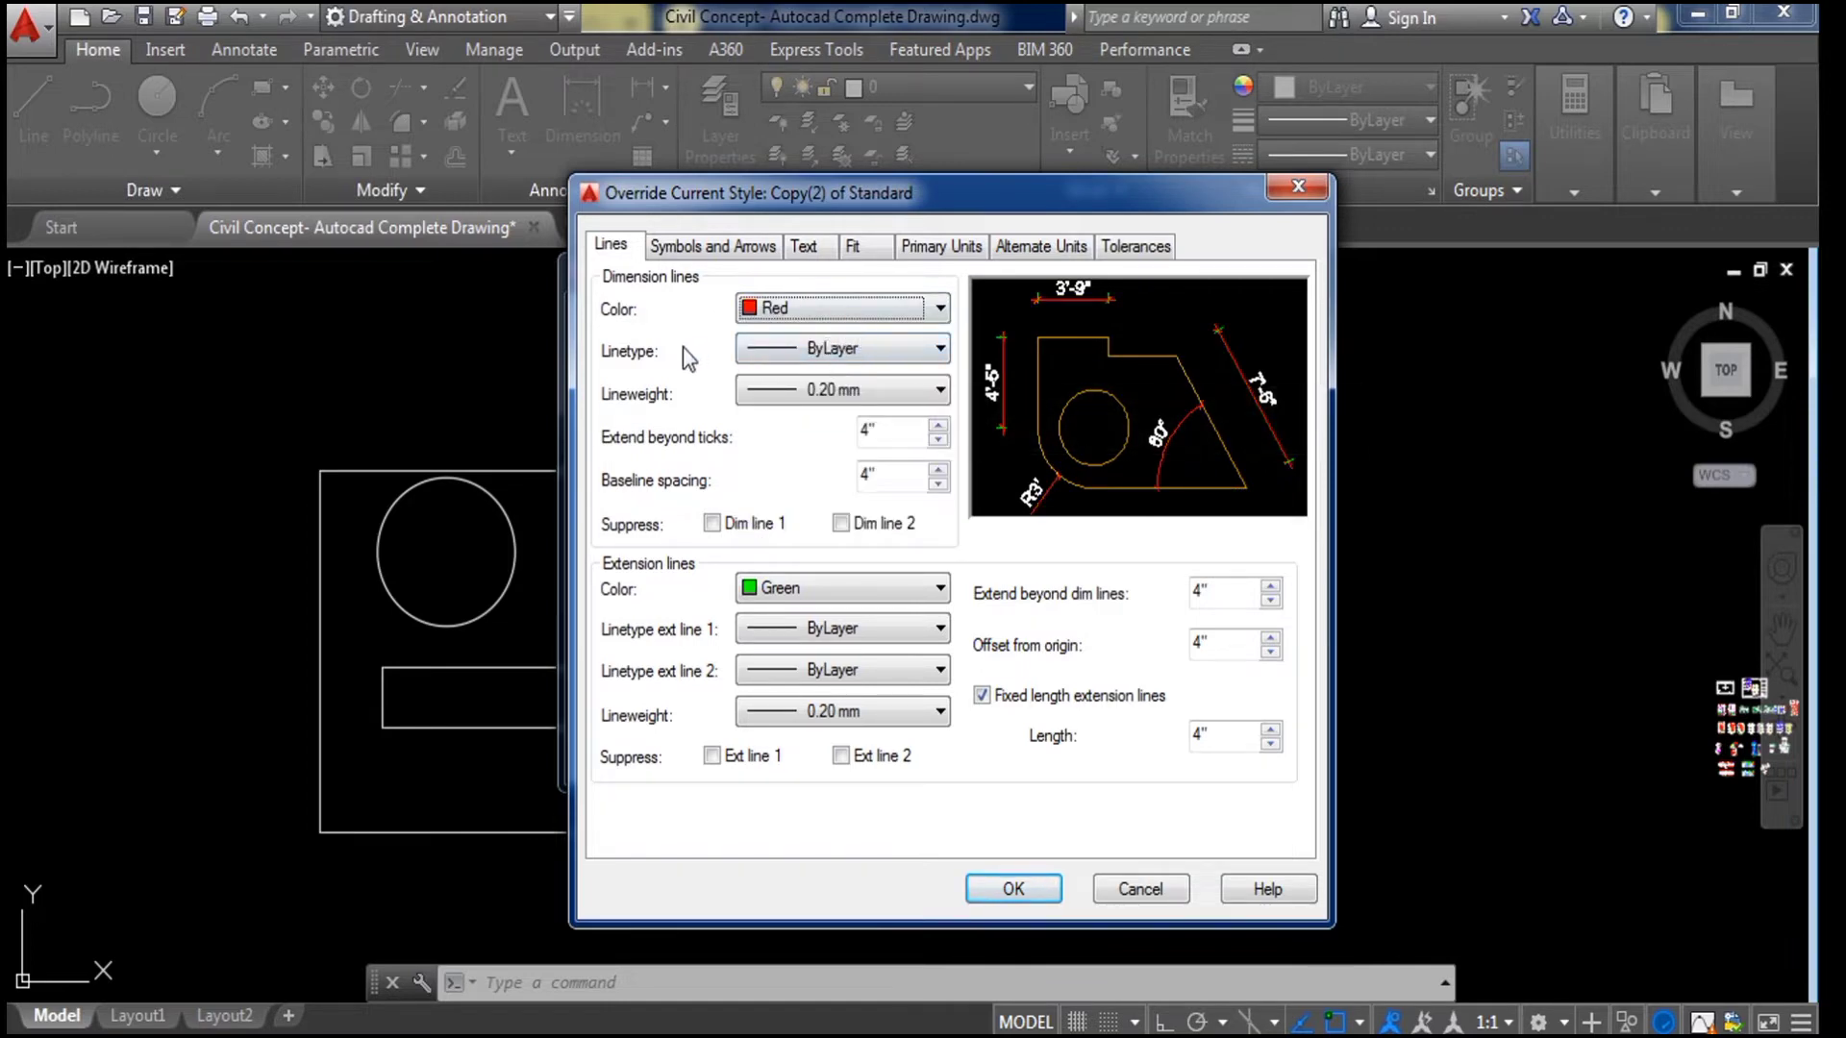
Step: Set the dimension lines to ByLayer linetype and 0.20 mm lineweight
click(891, 343)
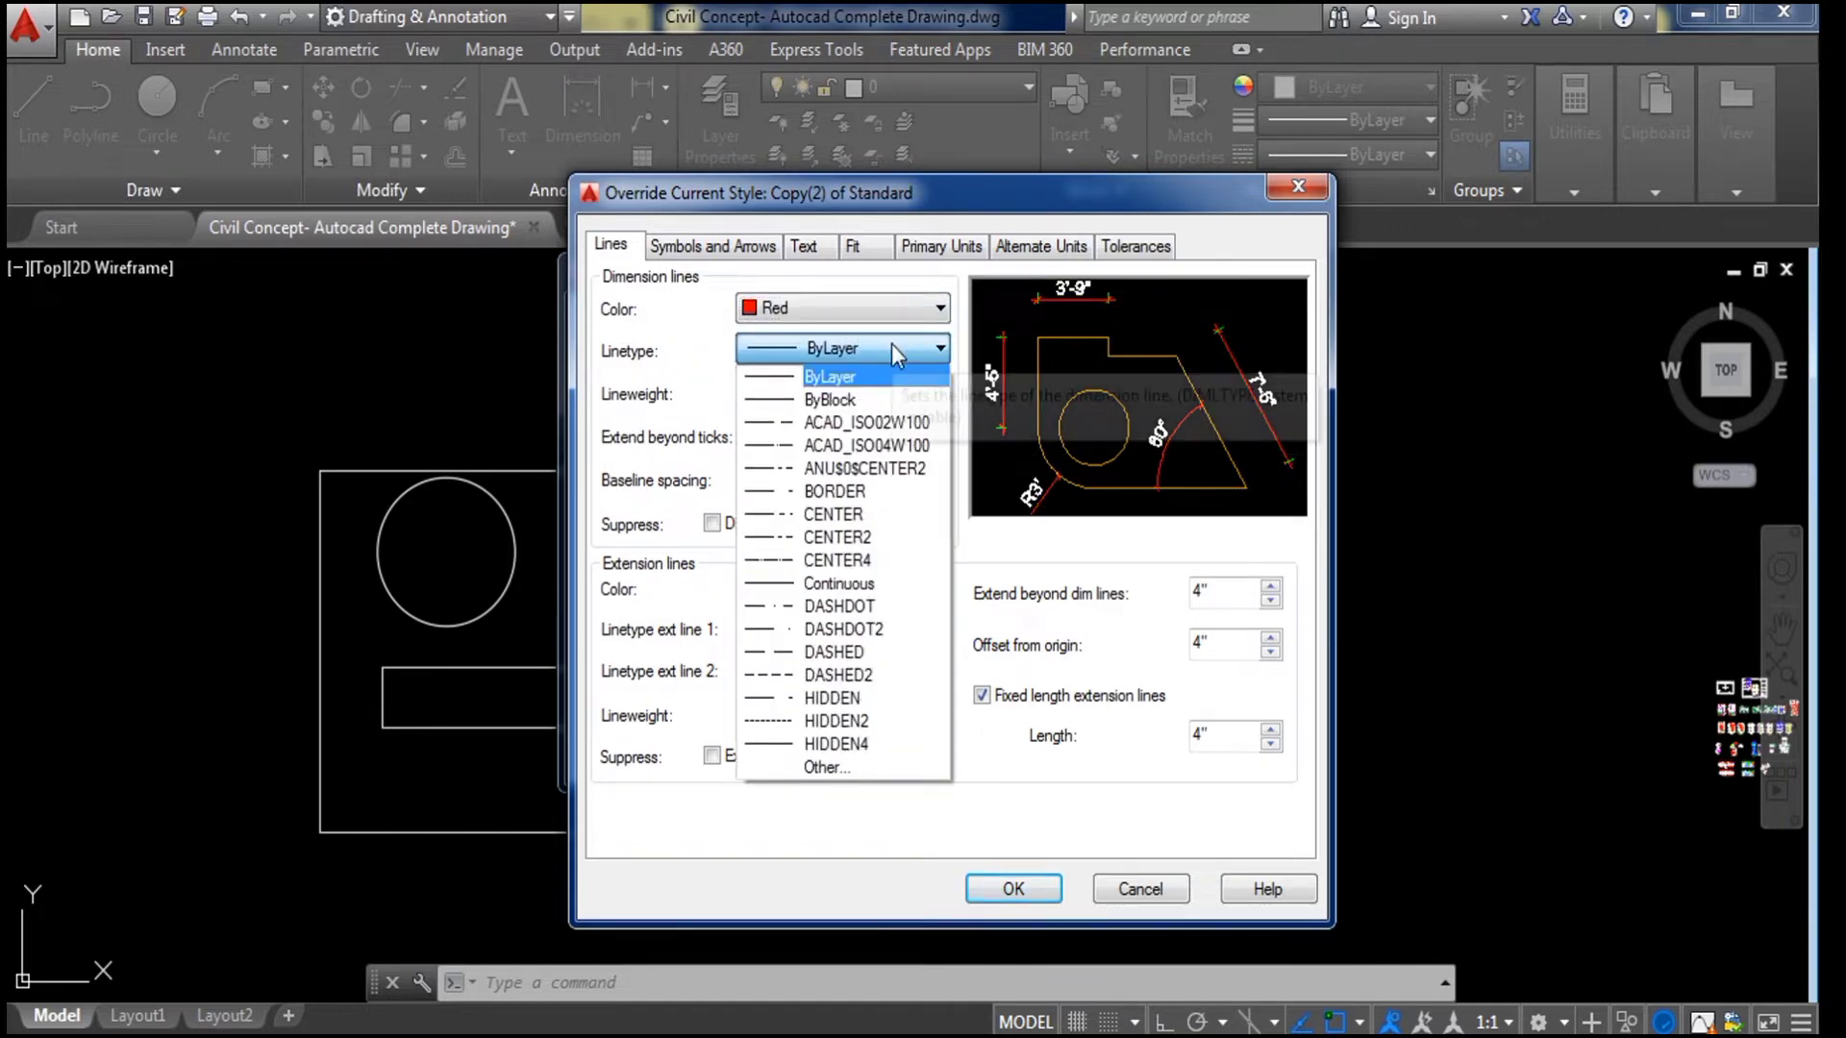
click(738, 348)
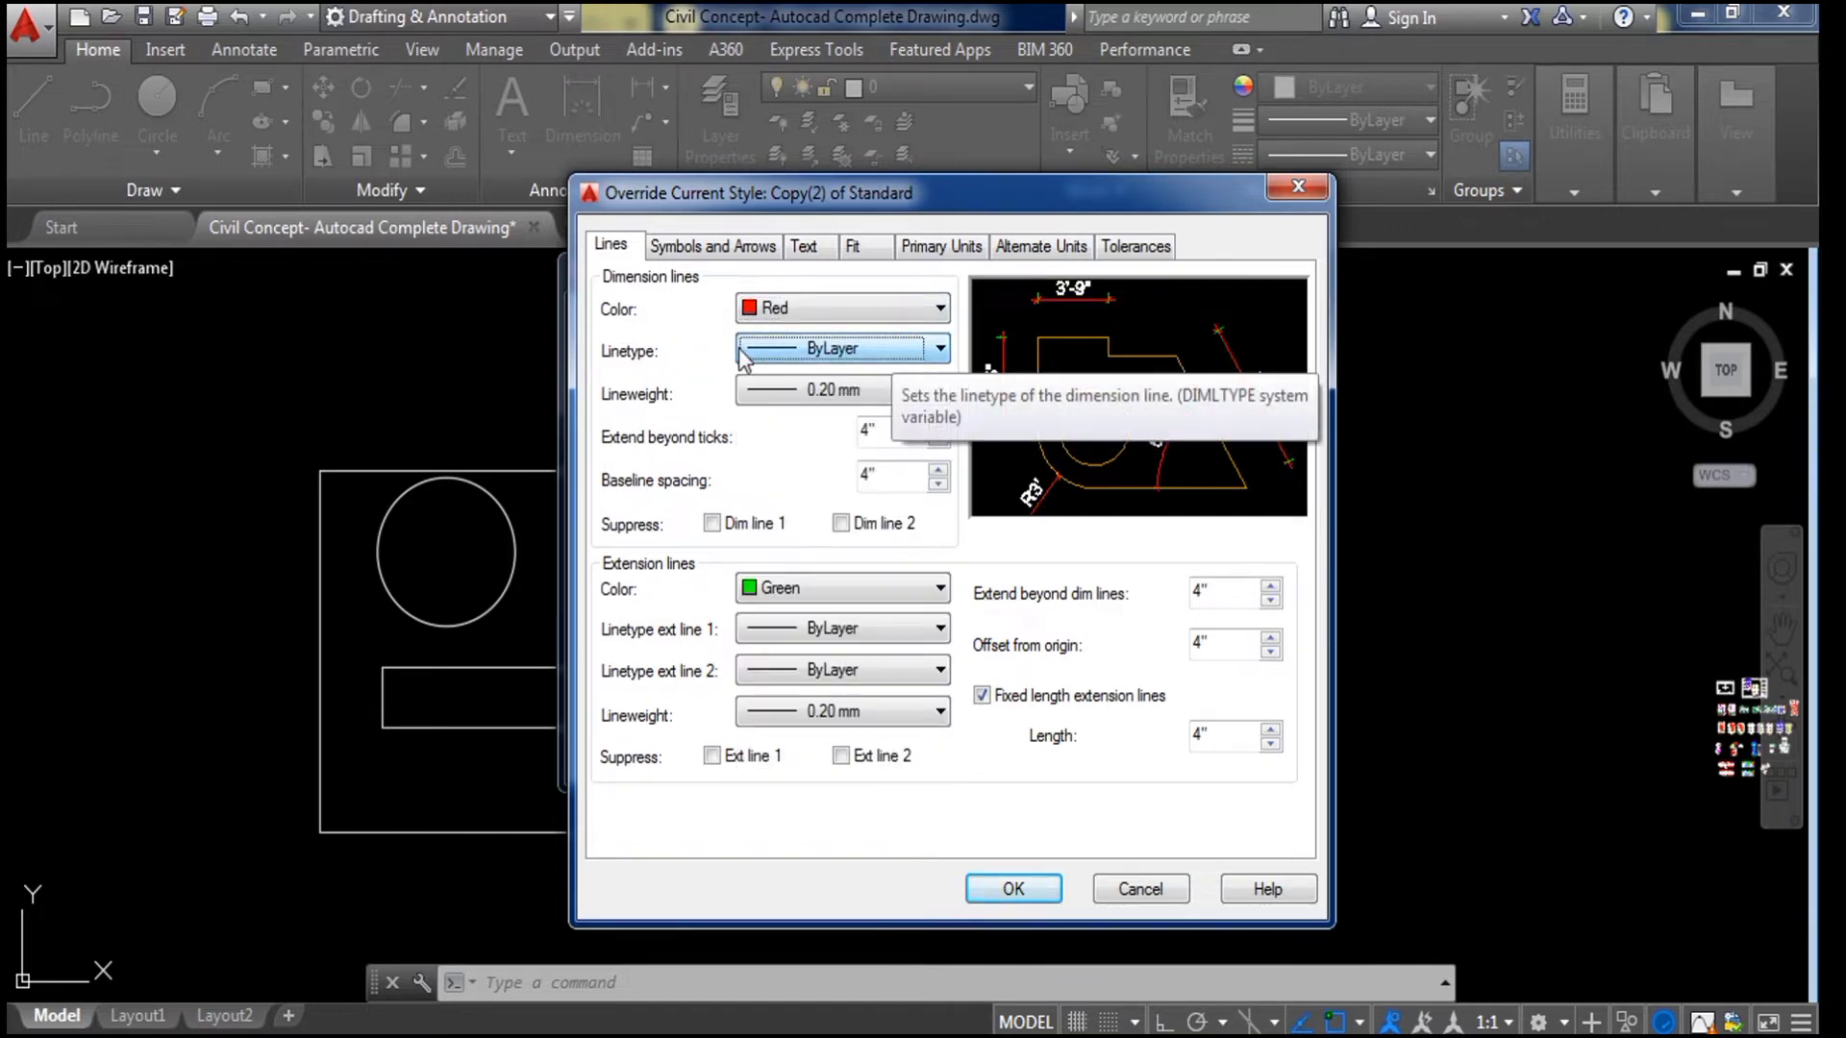
click(870, 394)
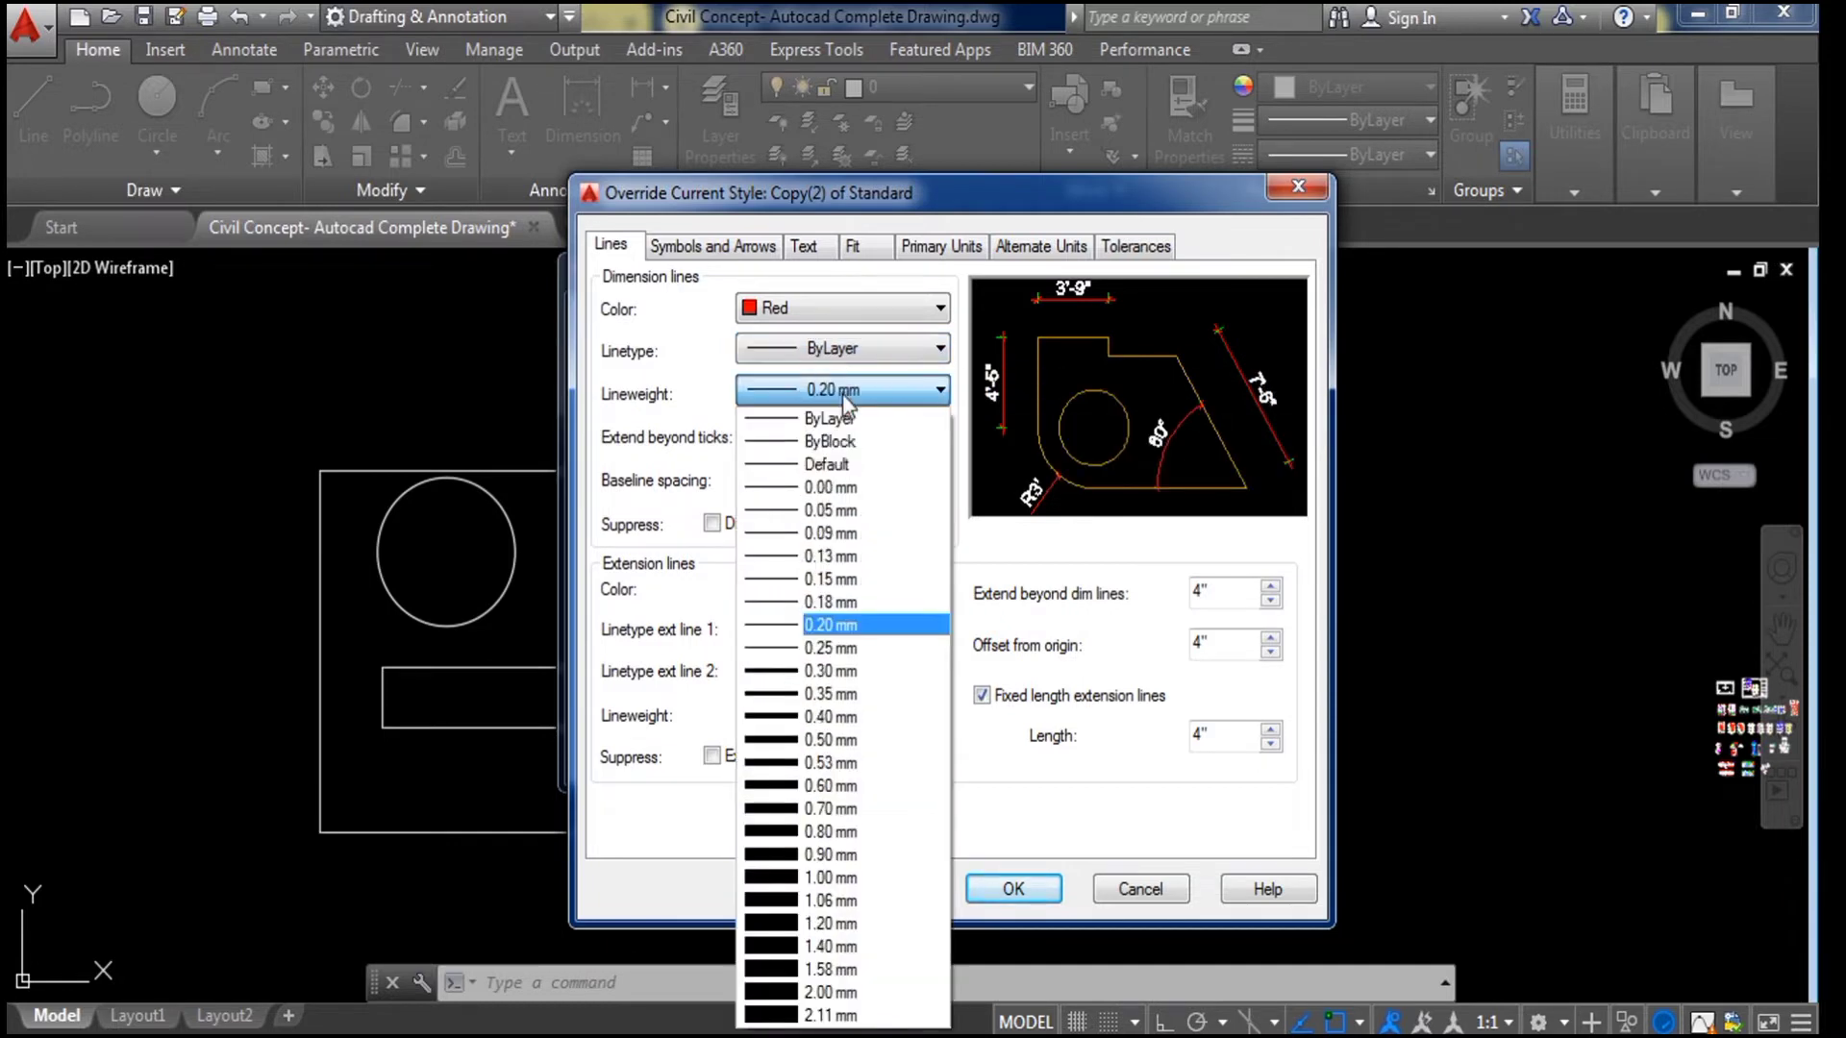
click(840, 627)
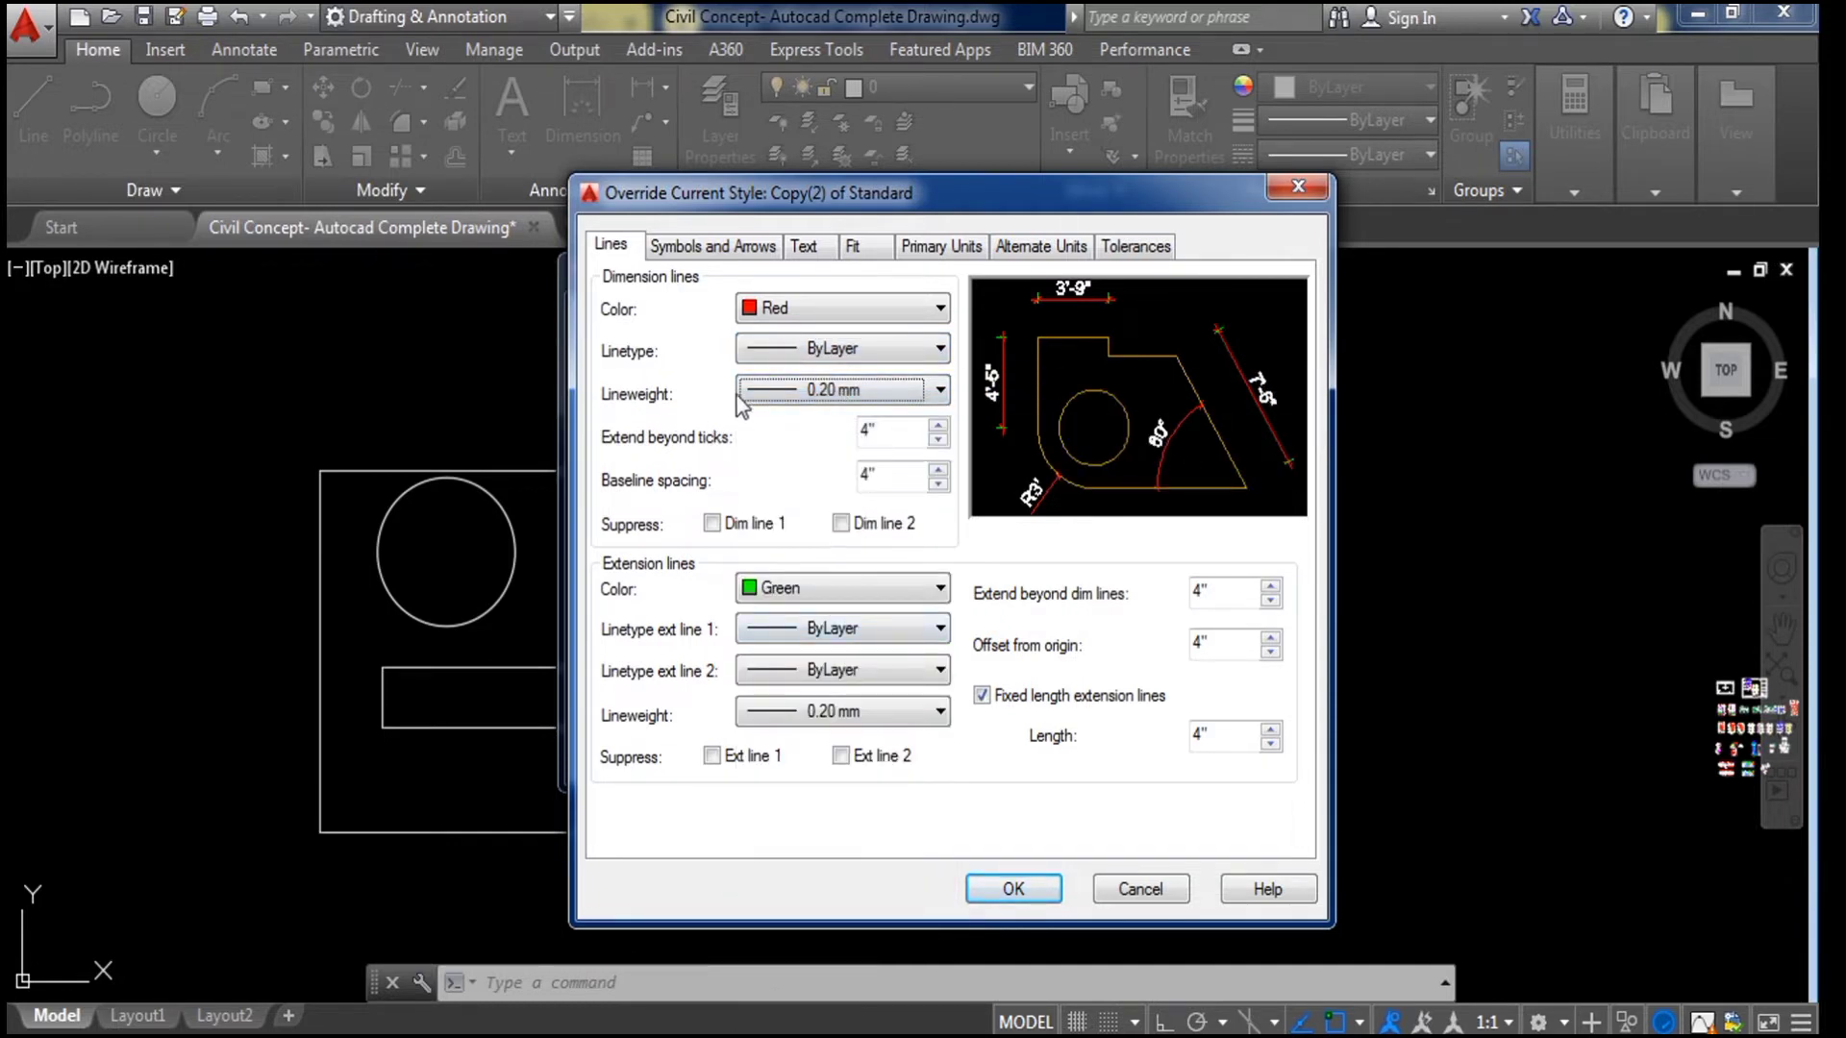
click(900, 394)
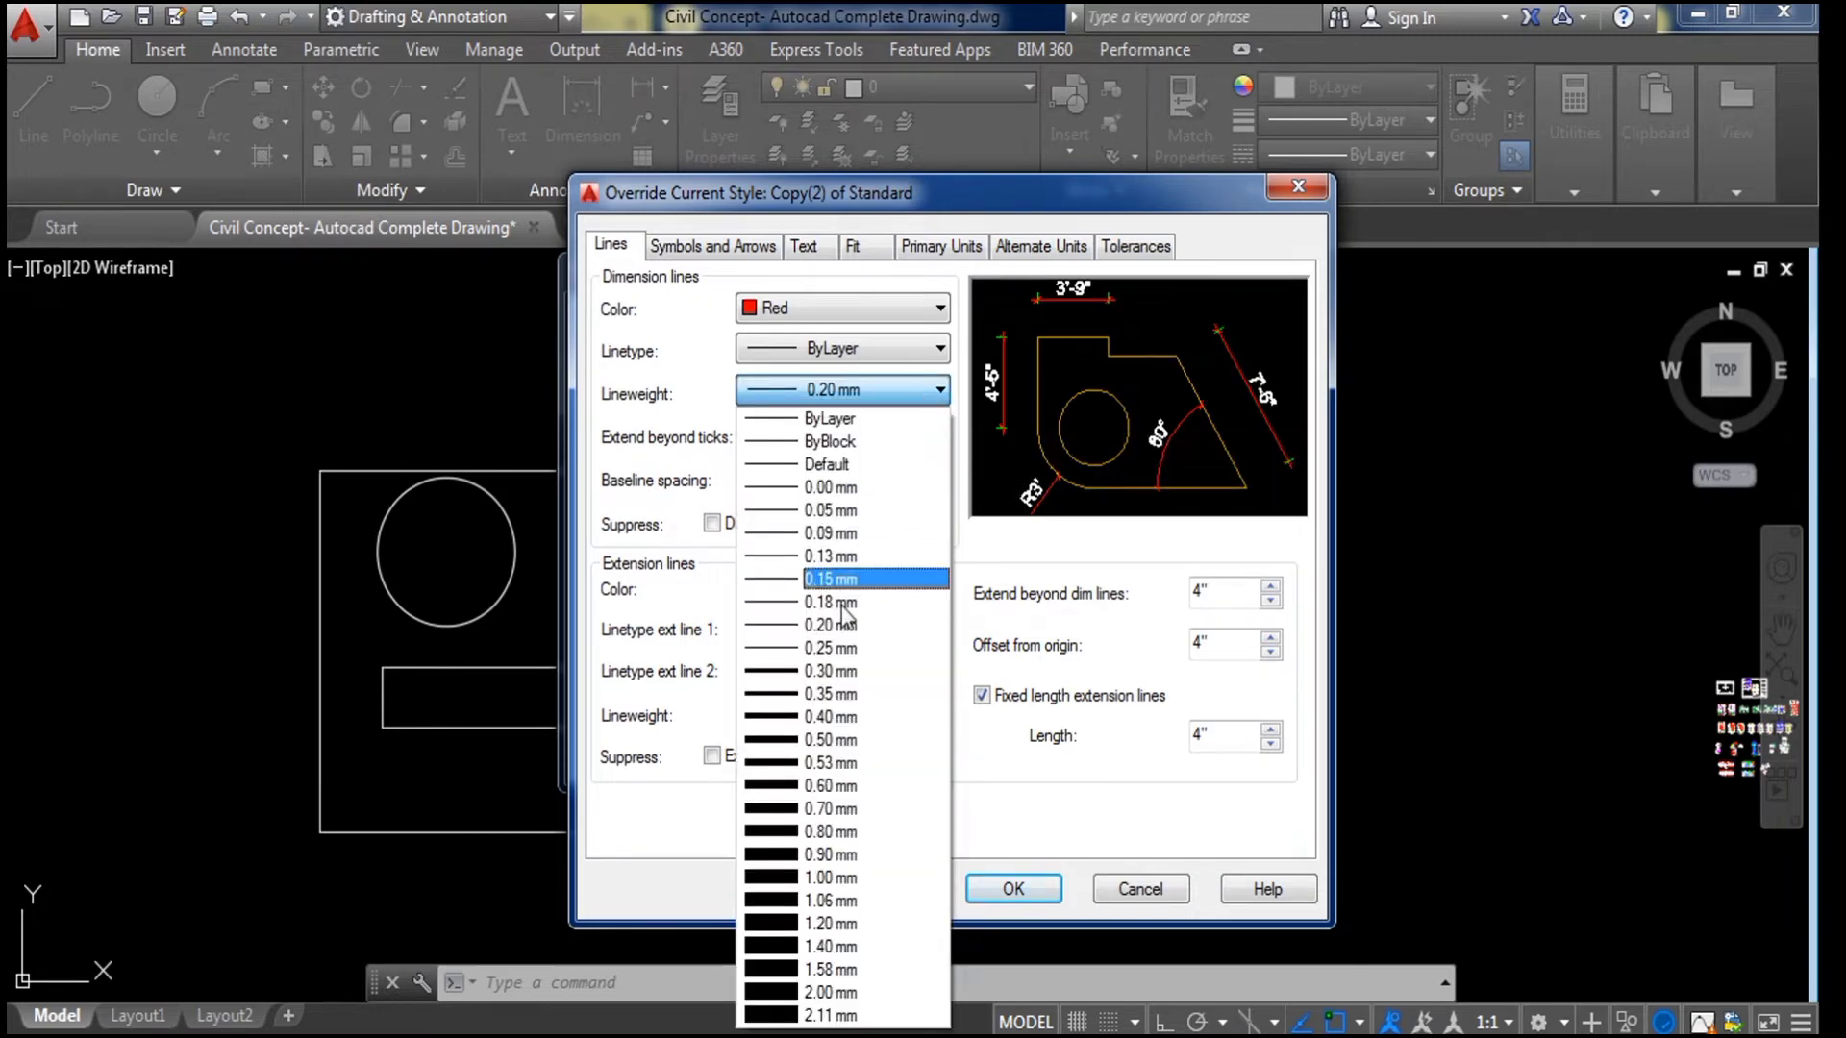
click(911, 398)
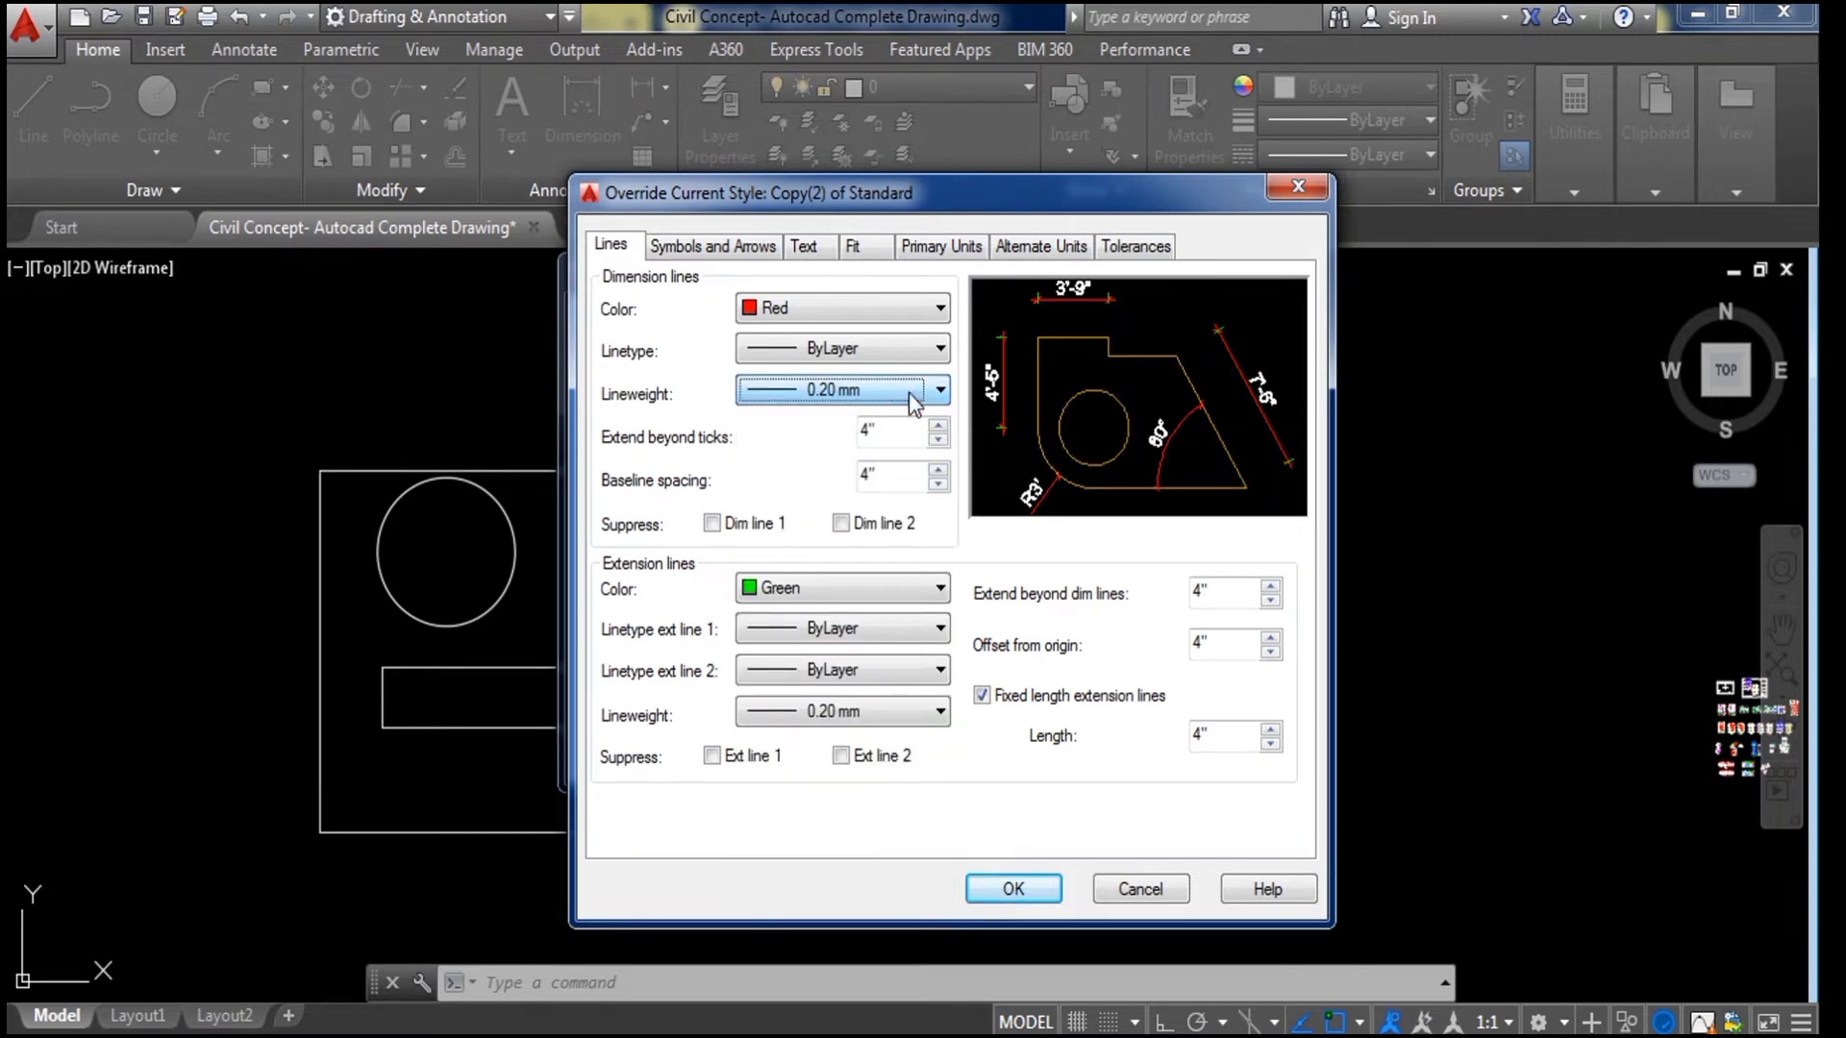
Step: Review the extension beyond ticks, baseline spacing, extension beyond dimension lines and fixed extension line length
double_click(878, 437)
double_click(869, 474)
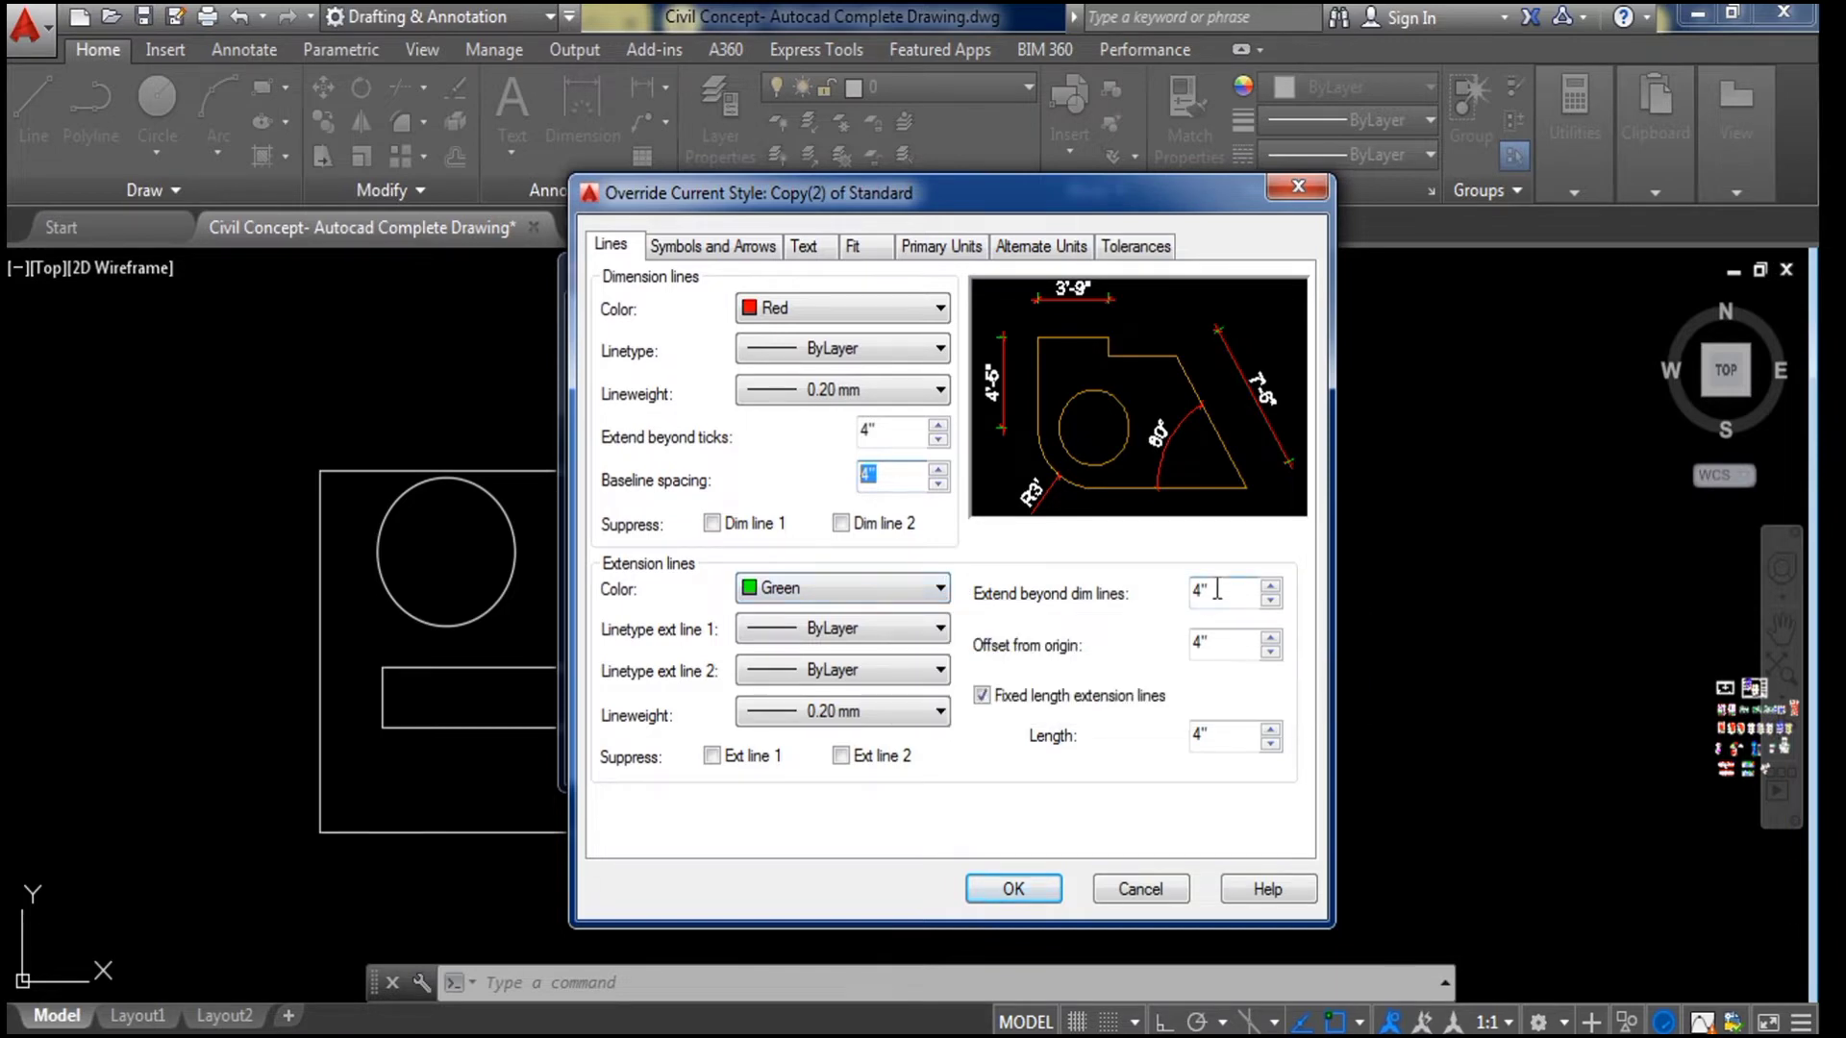
drag(1237, 592, 1051, 613)
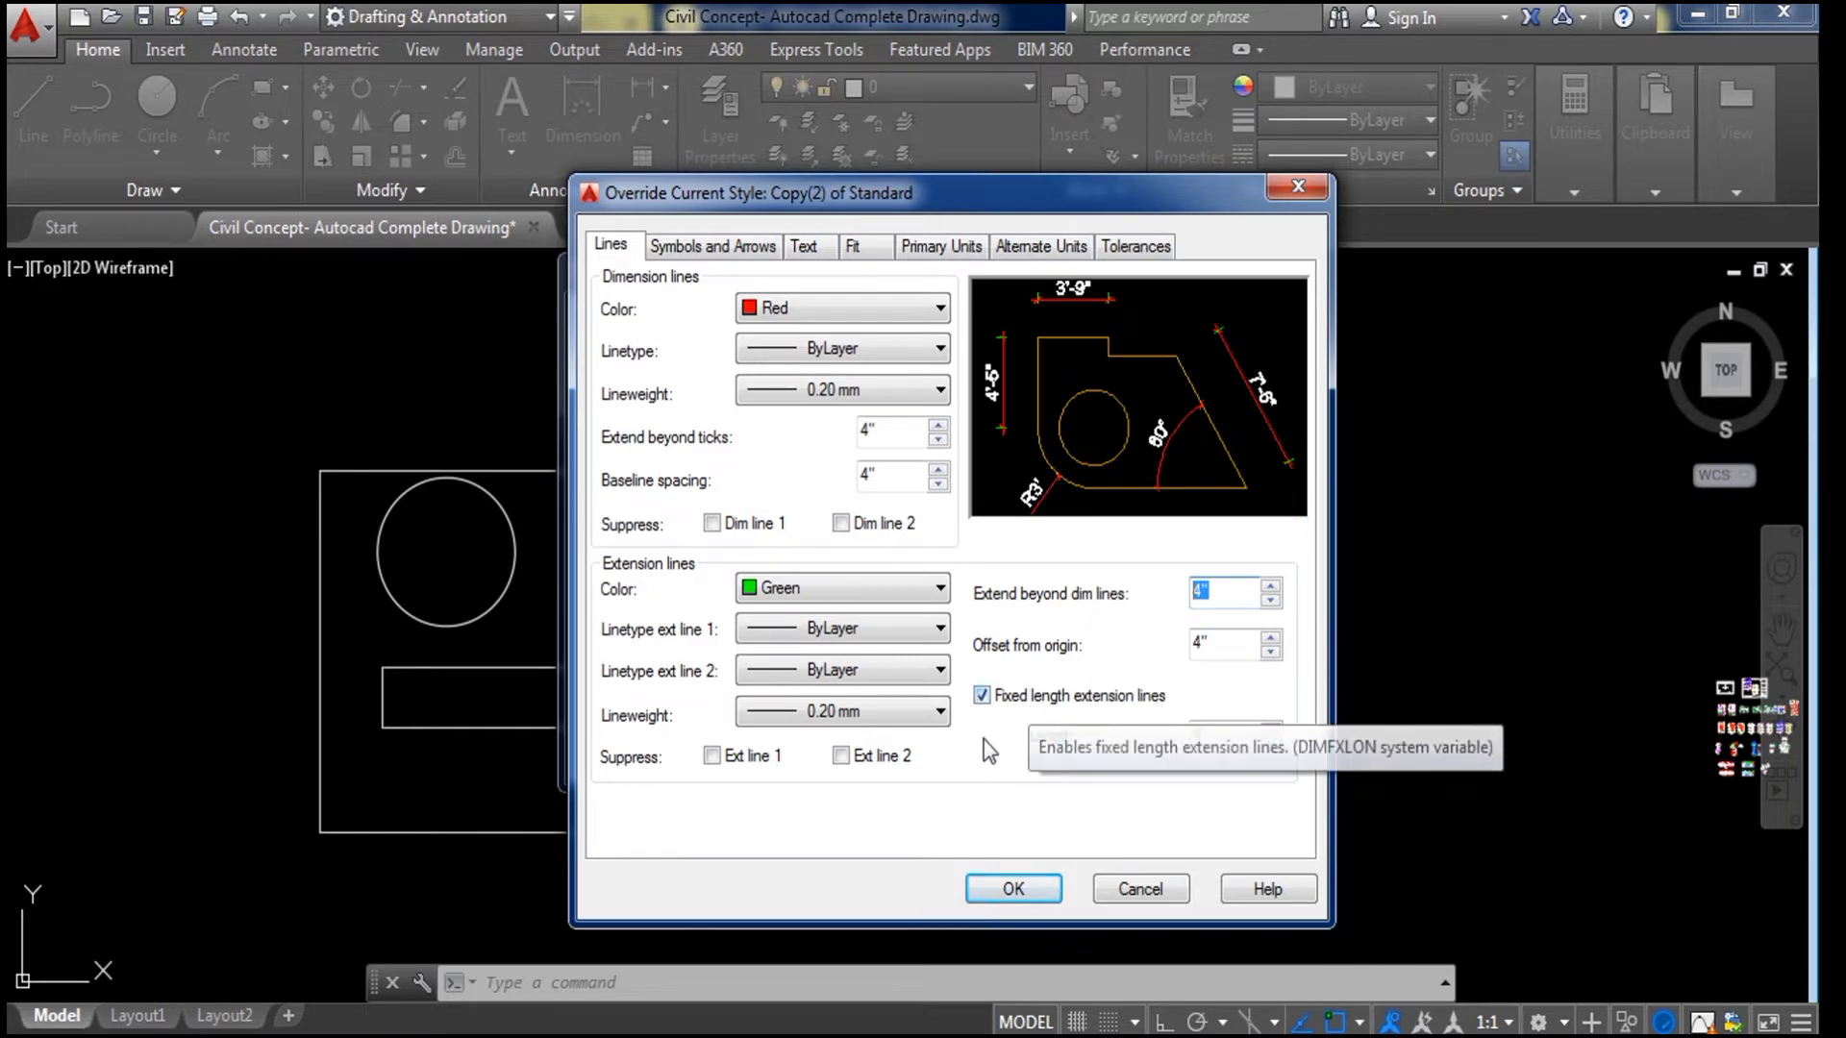
double_click(1204, 736)
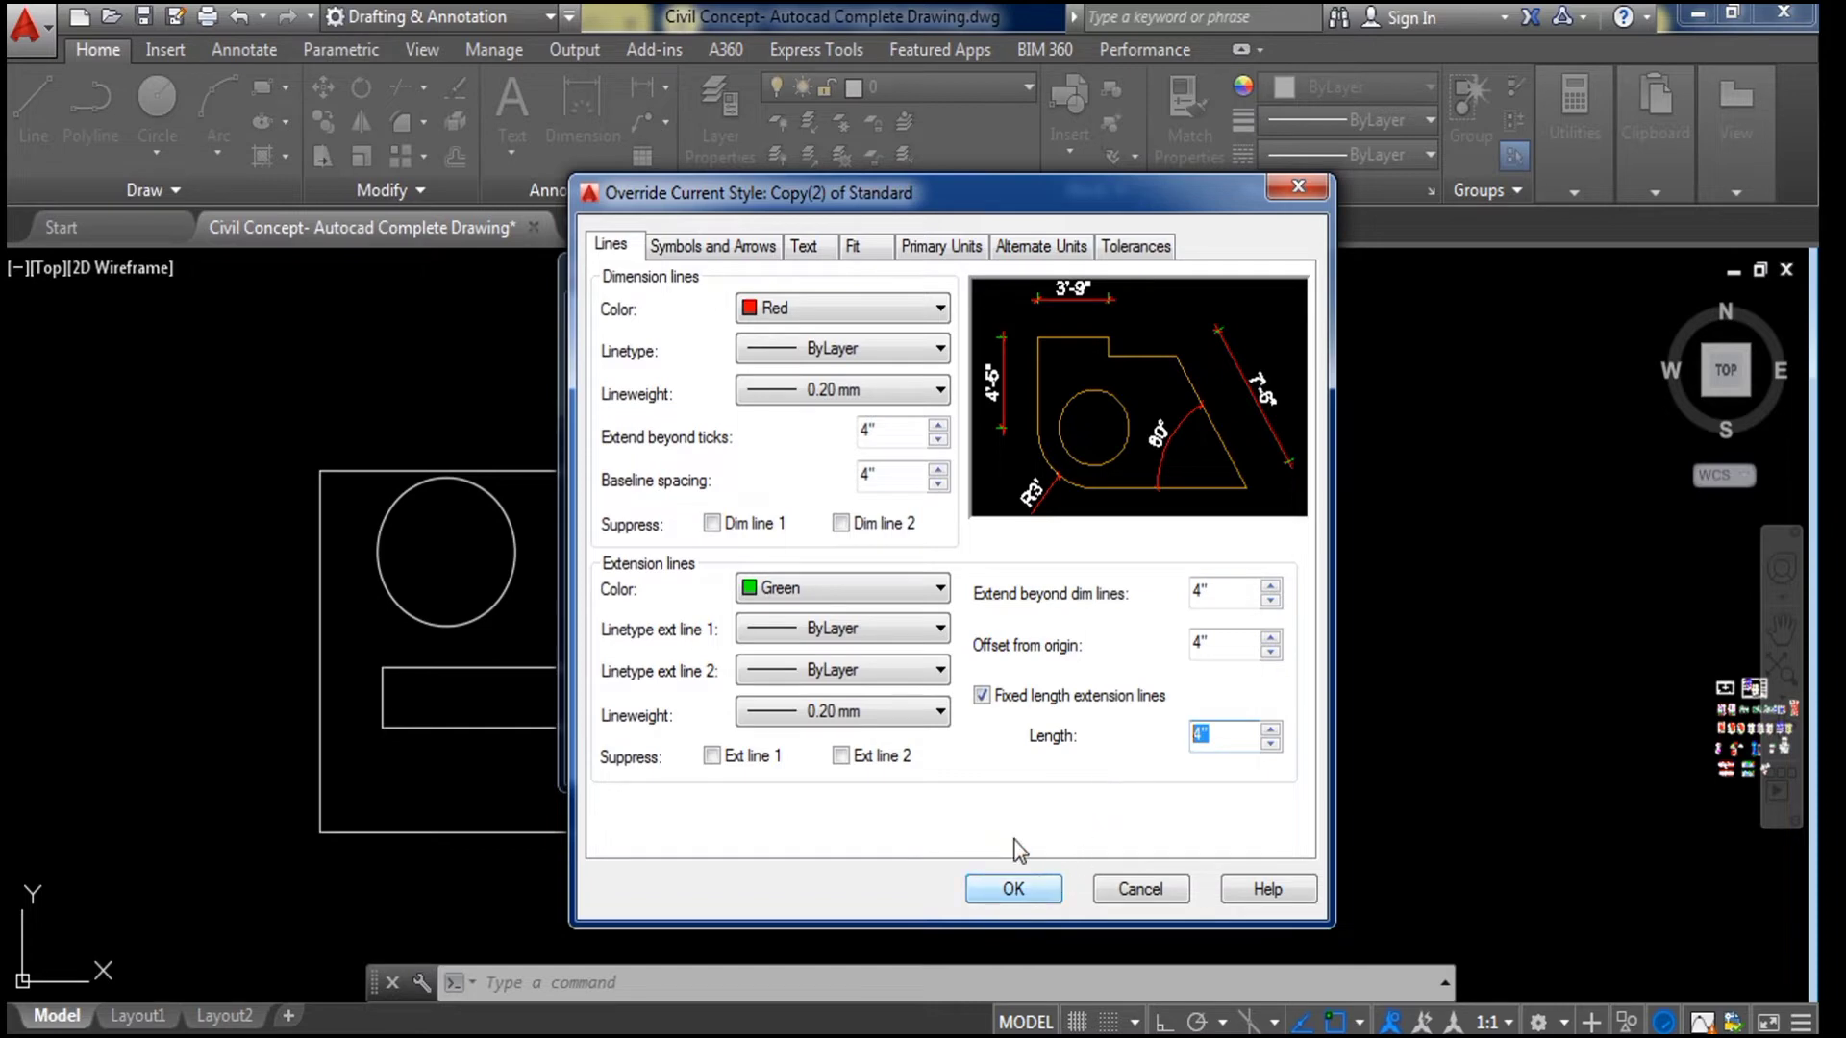
Step: Set the first and second dimension arrowheads to Closed filled
click(699, 248)
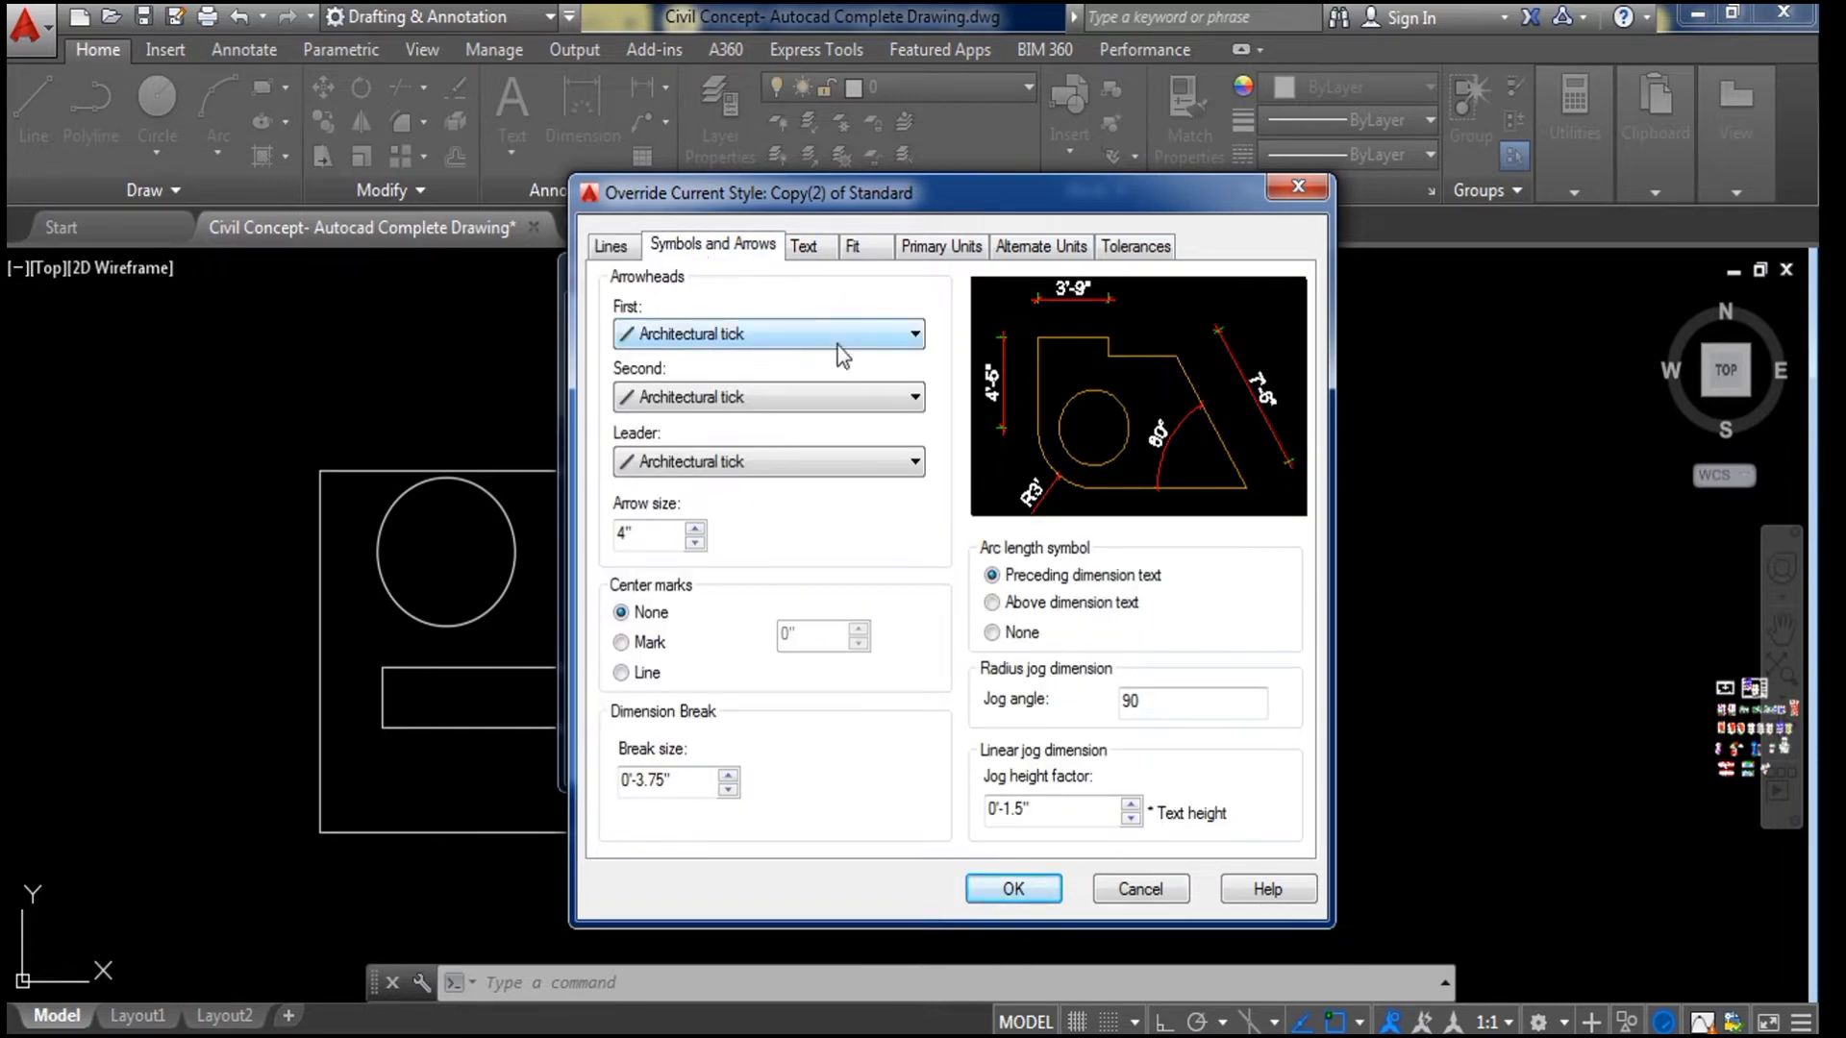
click(898, 337)
click(811, 398)
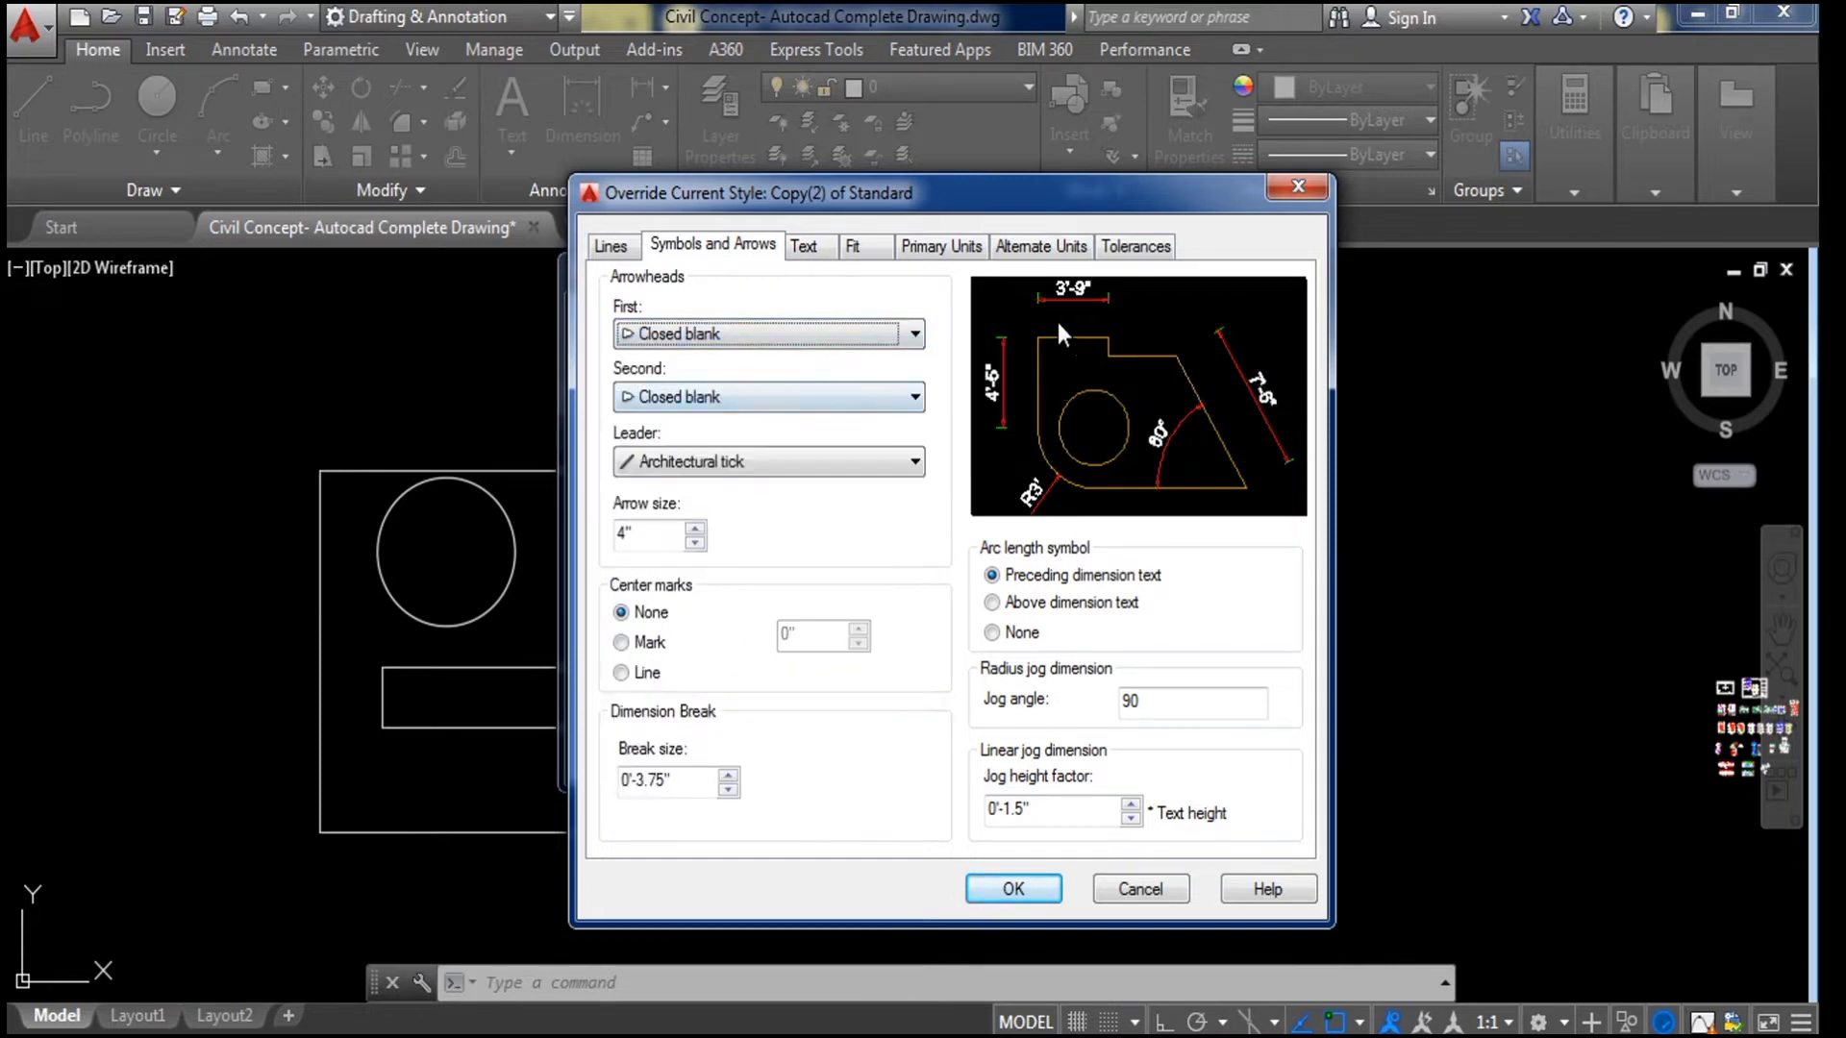
scroll(1059, 293, up, 1)
scroll(1059, 292, down, 3)
click(761, 333)
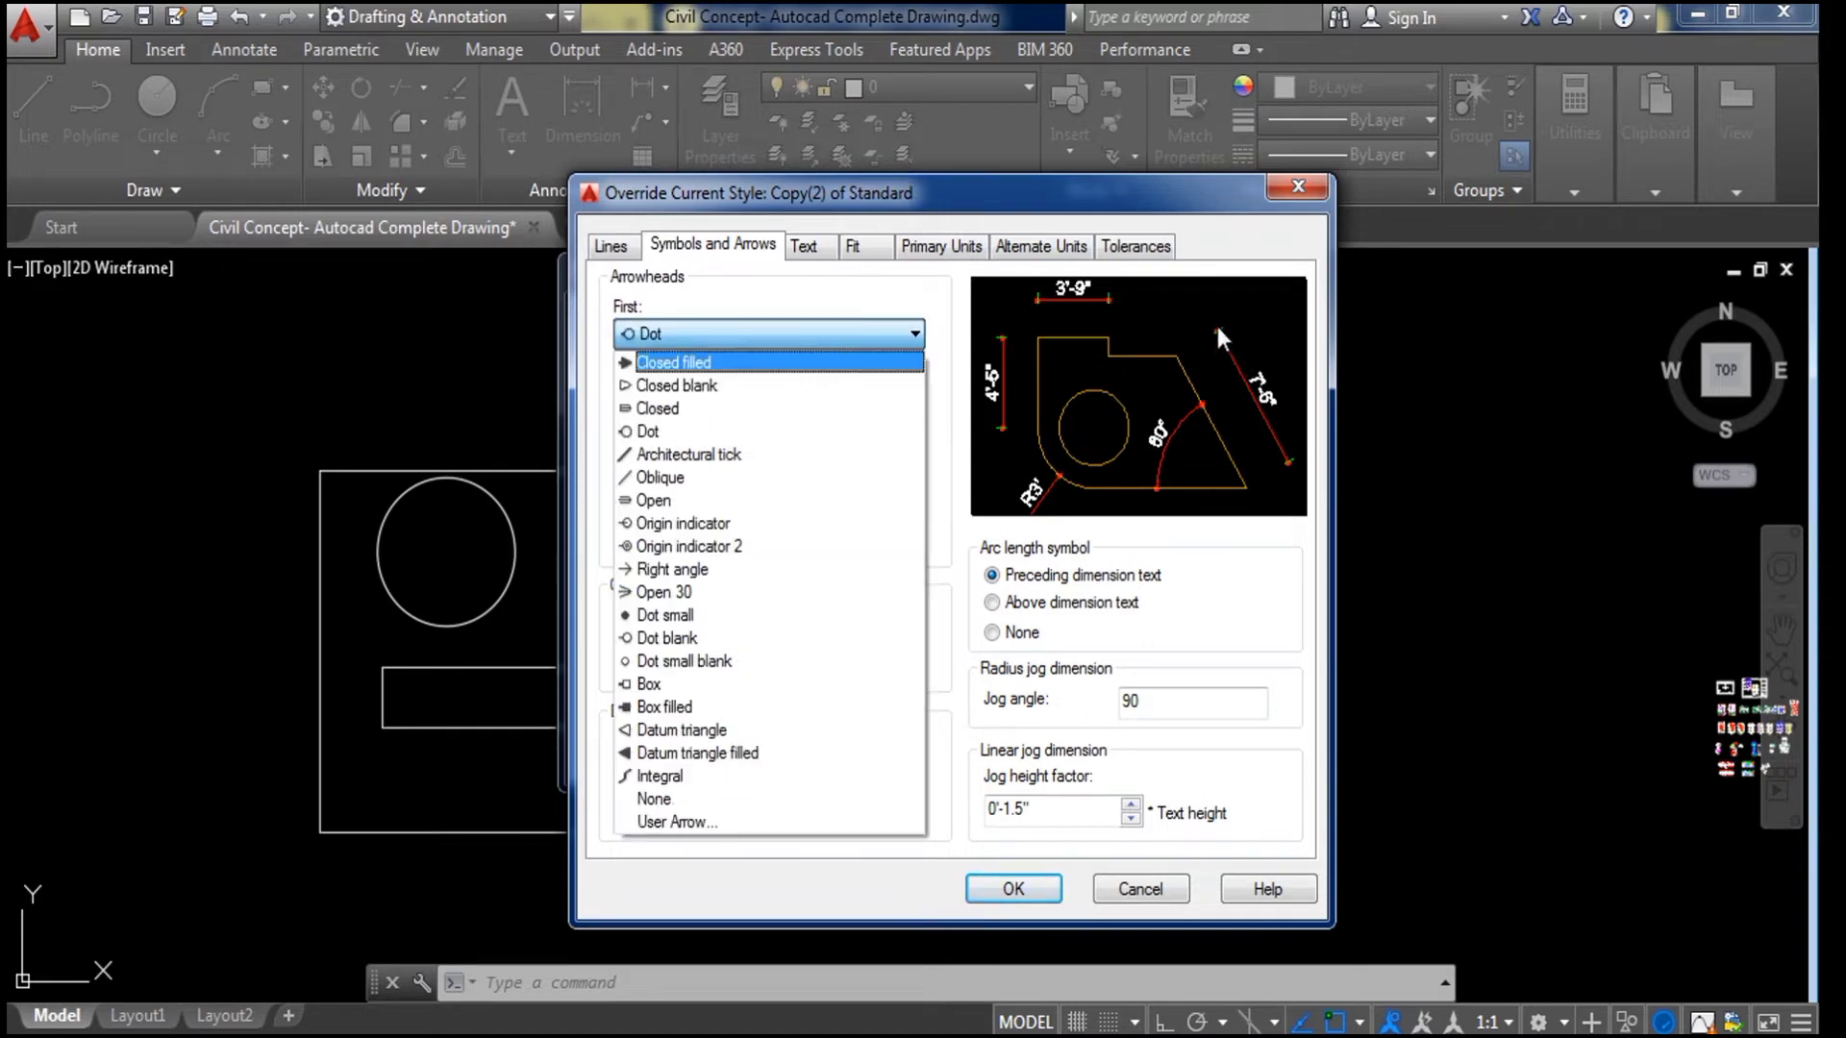
click(729, 371)
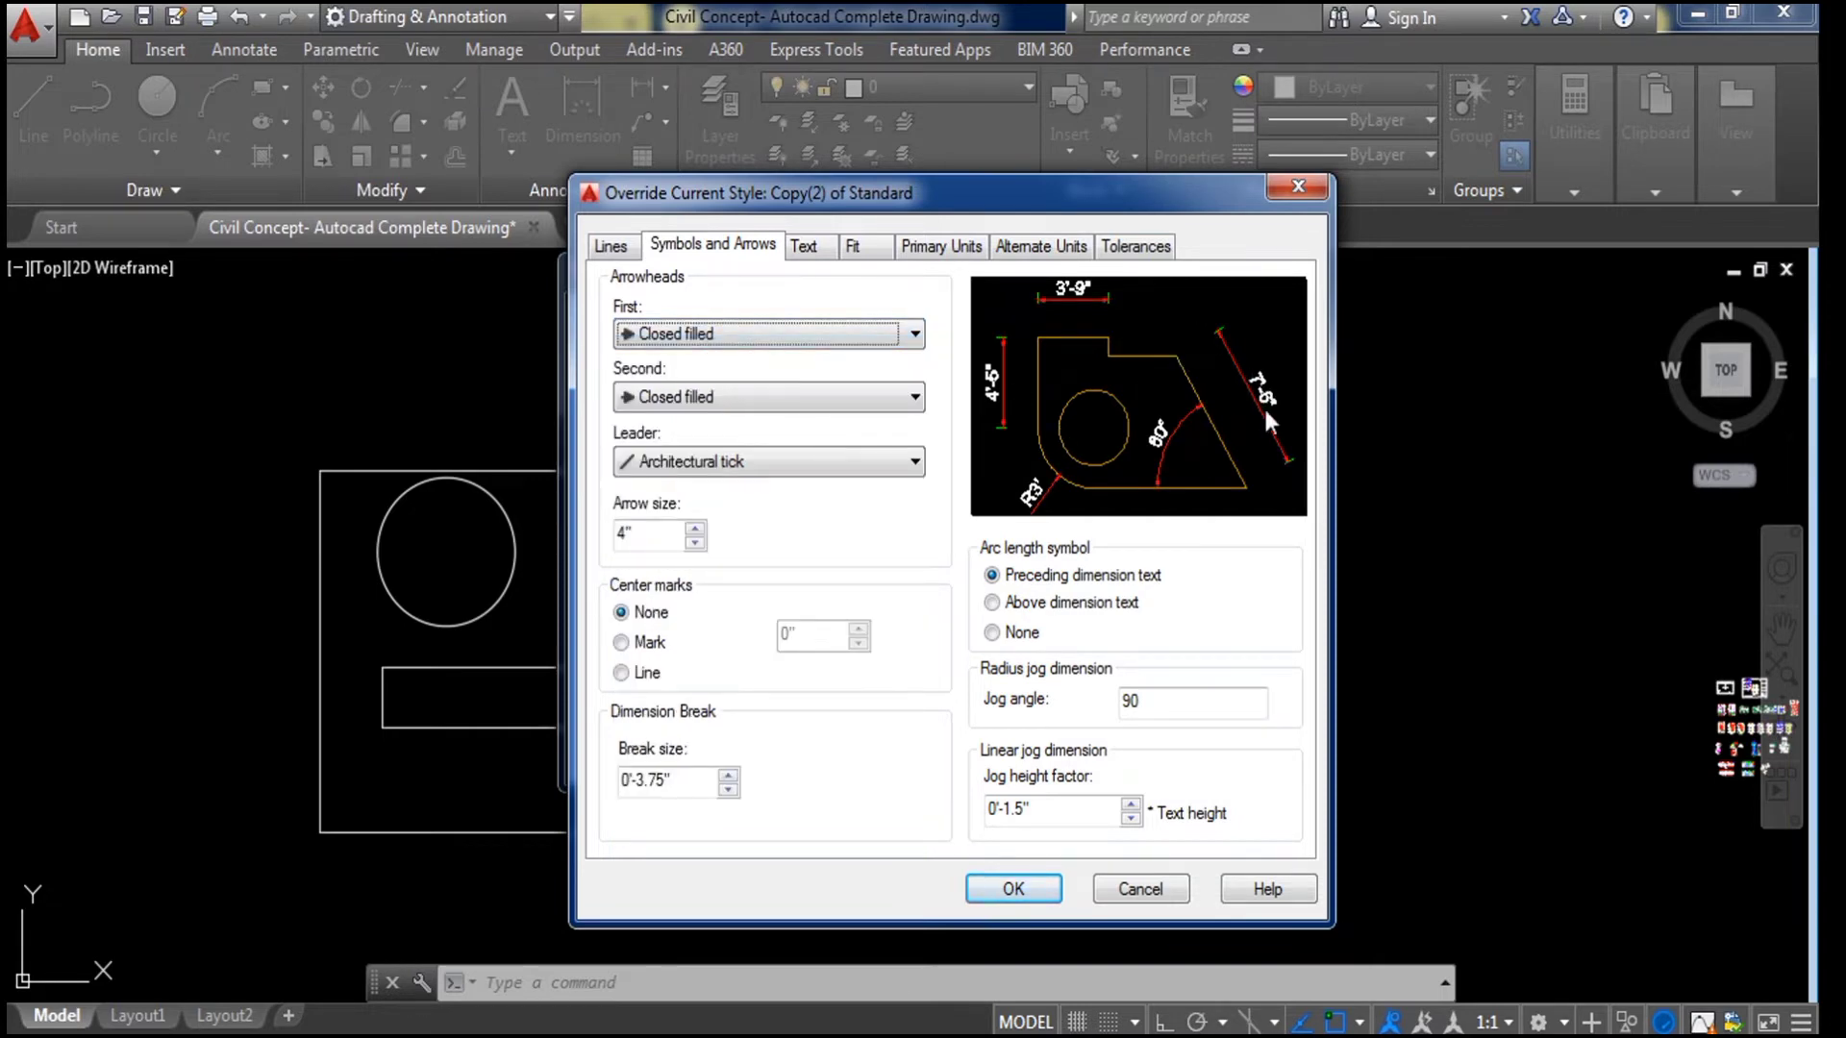
Step: Review the leader arrowhead, arrow size, linear jog height factor and radius jog angle
click(827, 452)
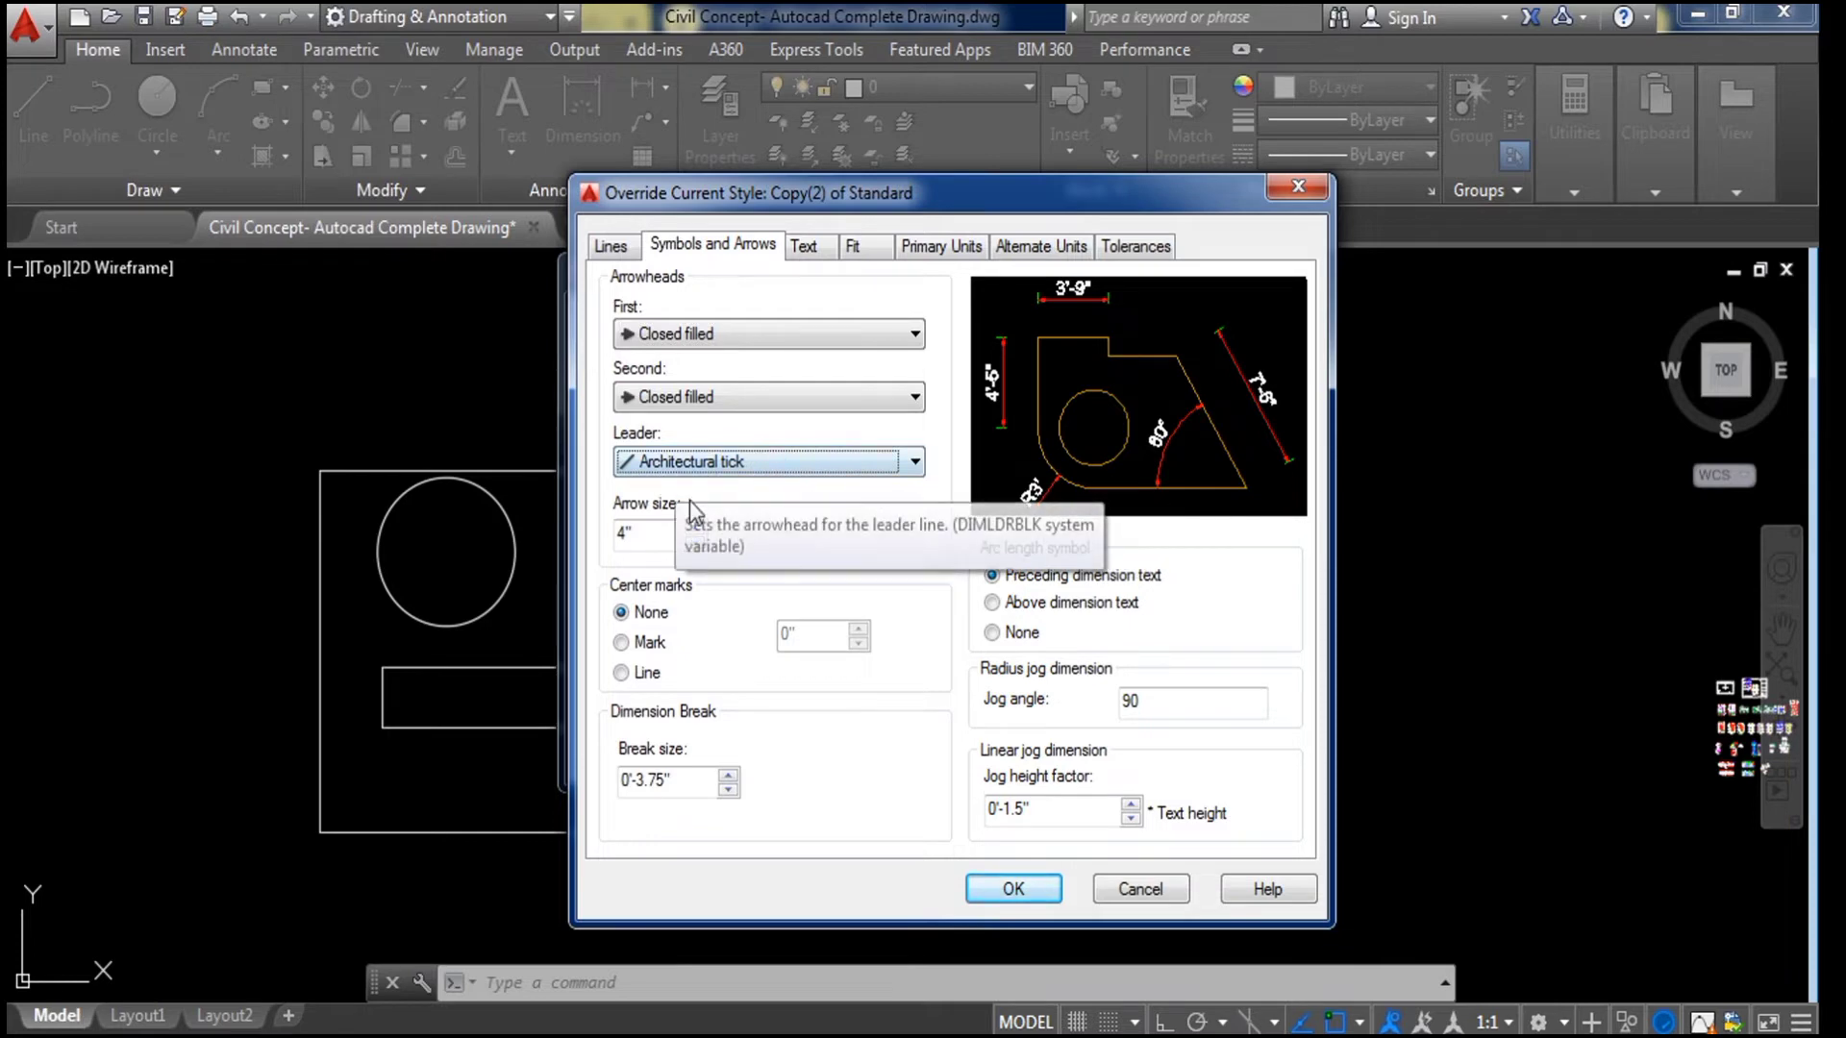
click(634, 531)
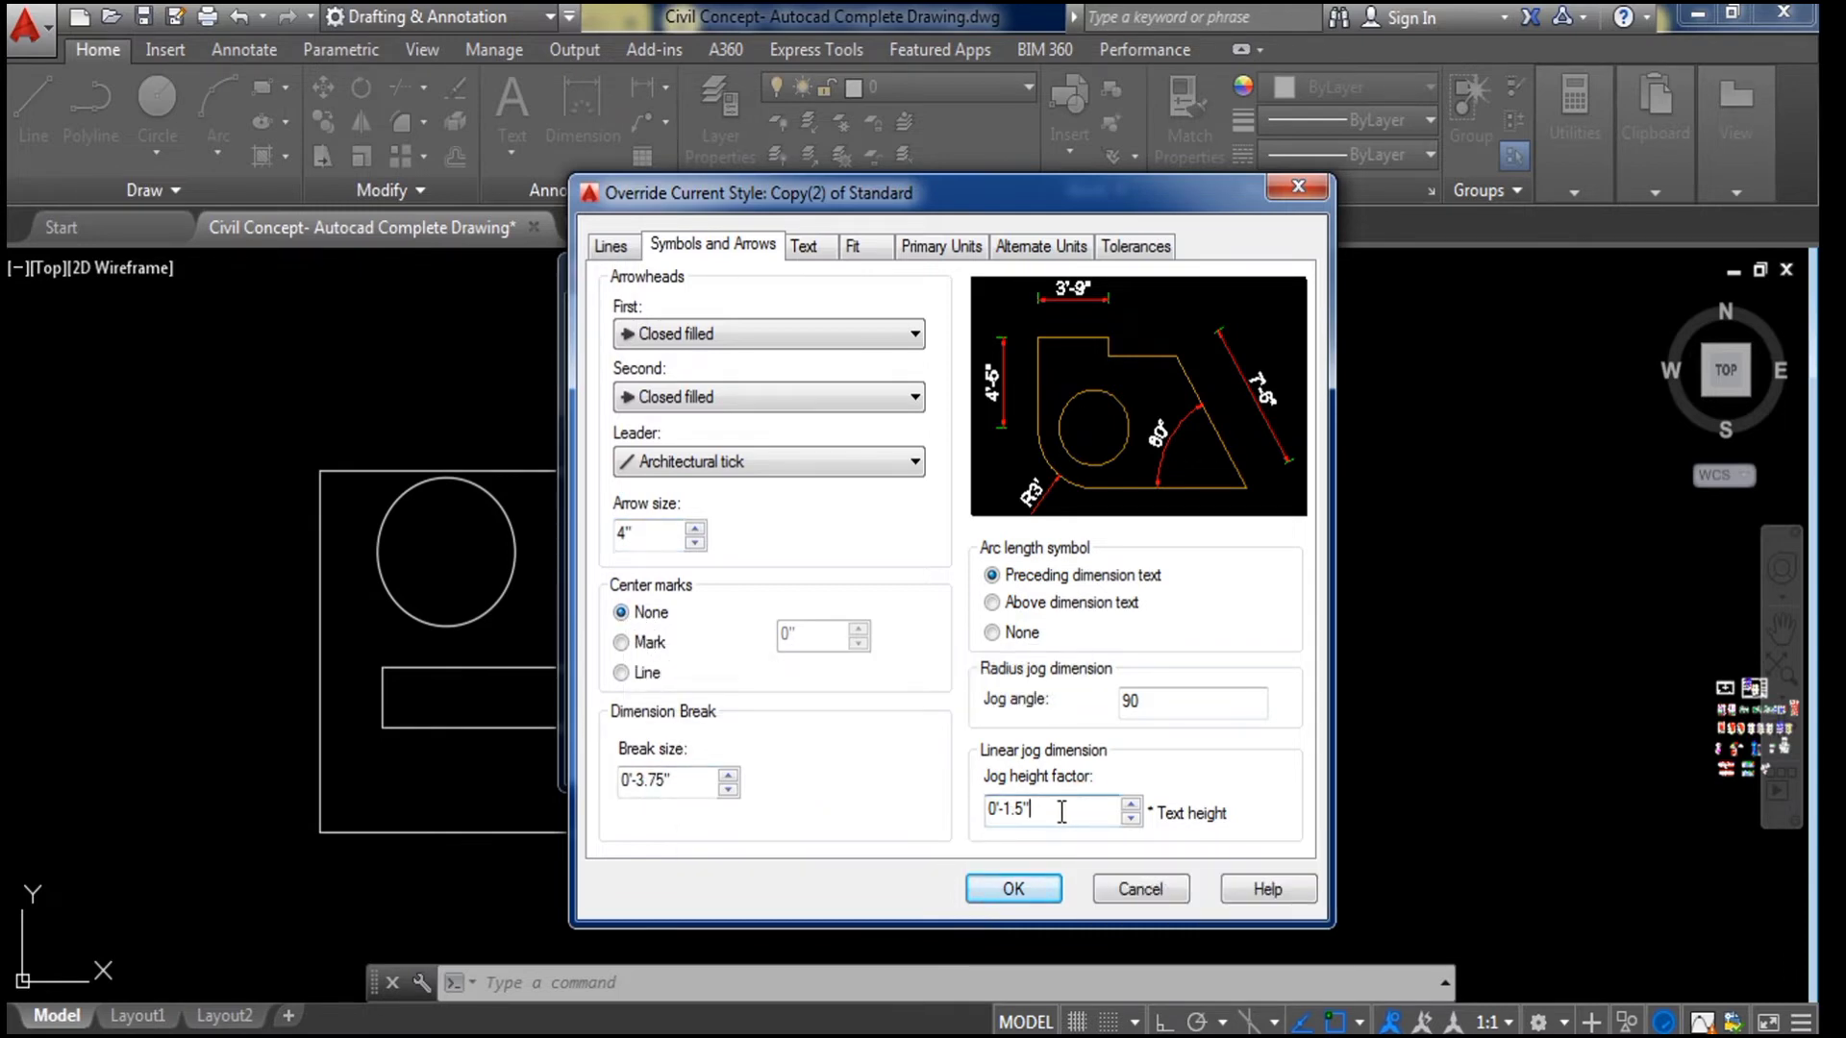
drag(1063, 812, 971, 812)
click(1046, 813)
click(1164, 704)
Step: Review the text appearance settings and the text styles available for the dimension text
click(808, 248)
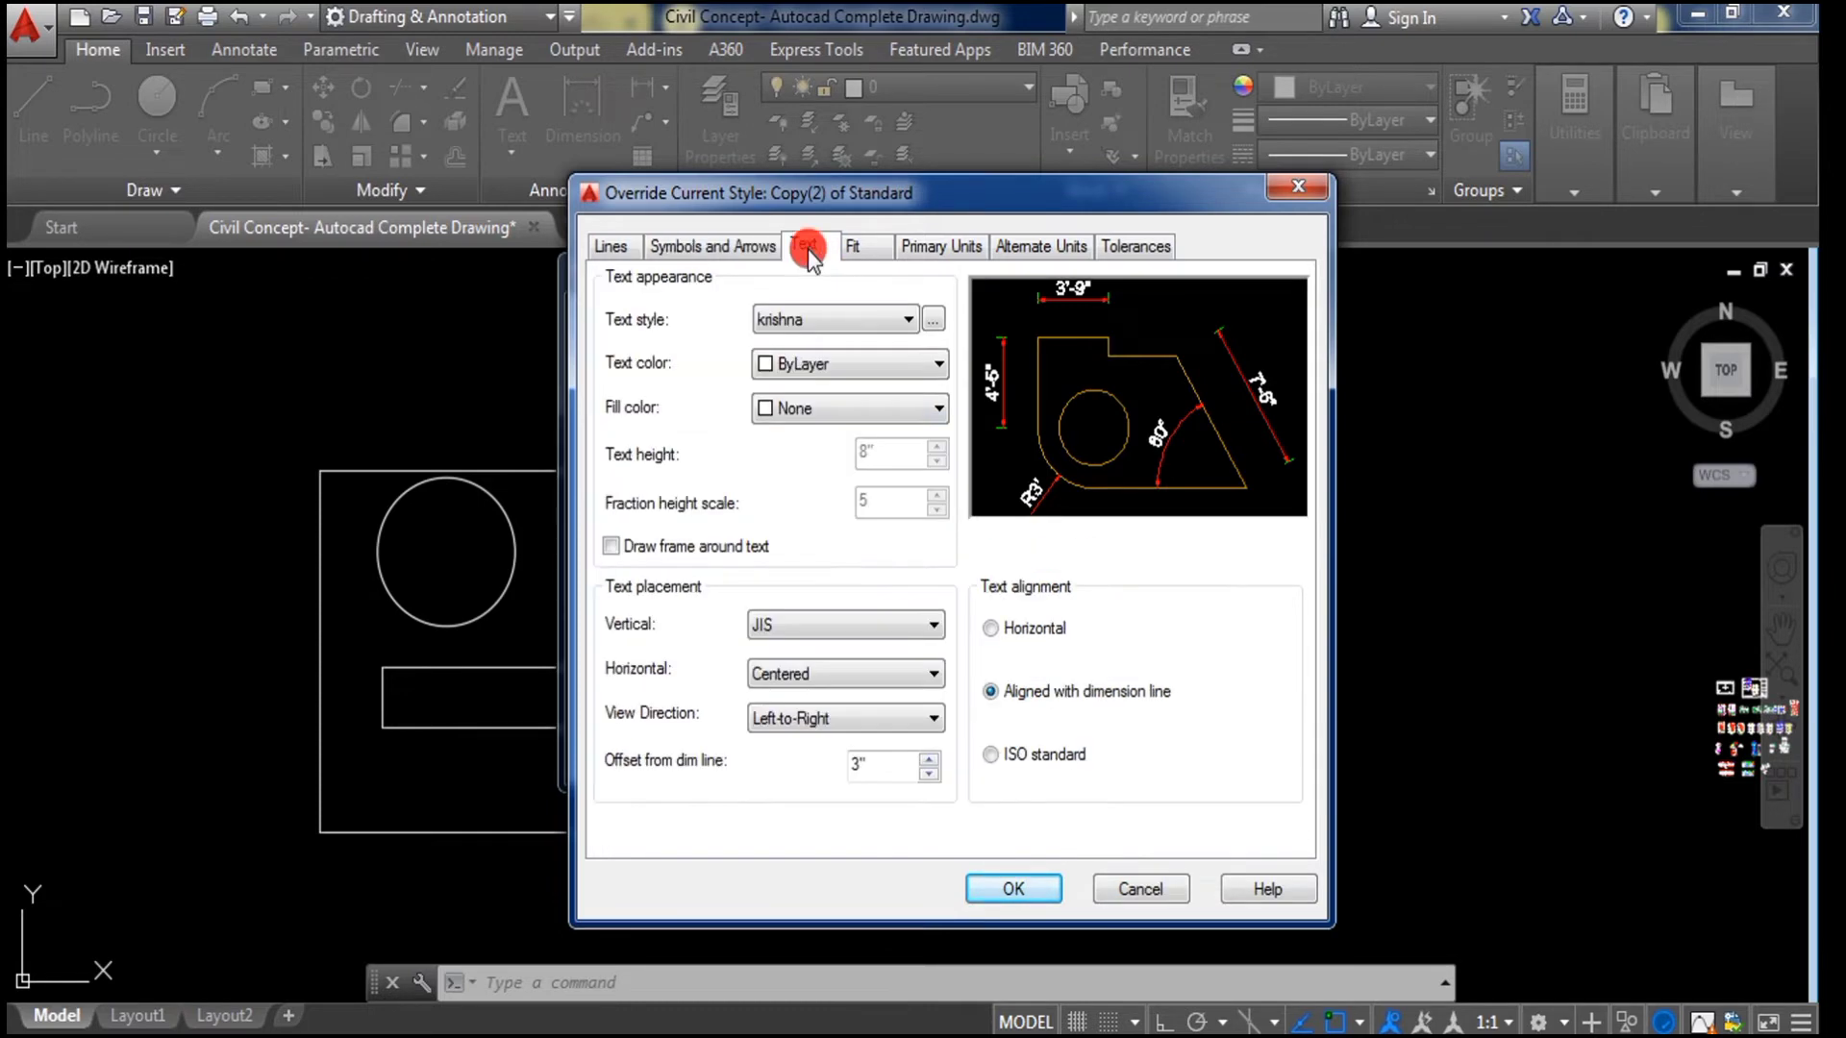
click(864, 323)
scroll(856, 524, down, 5)
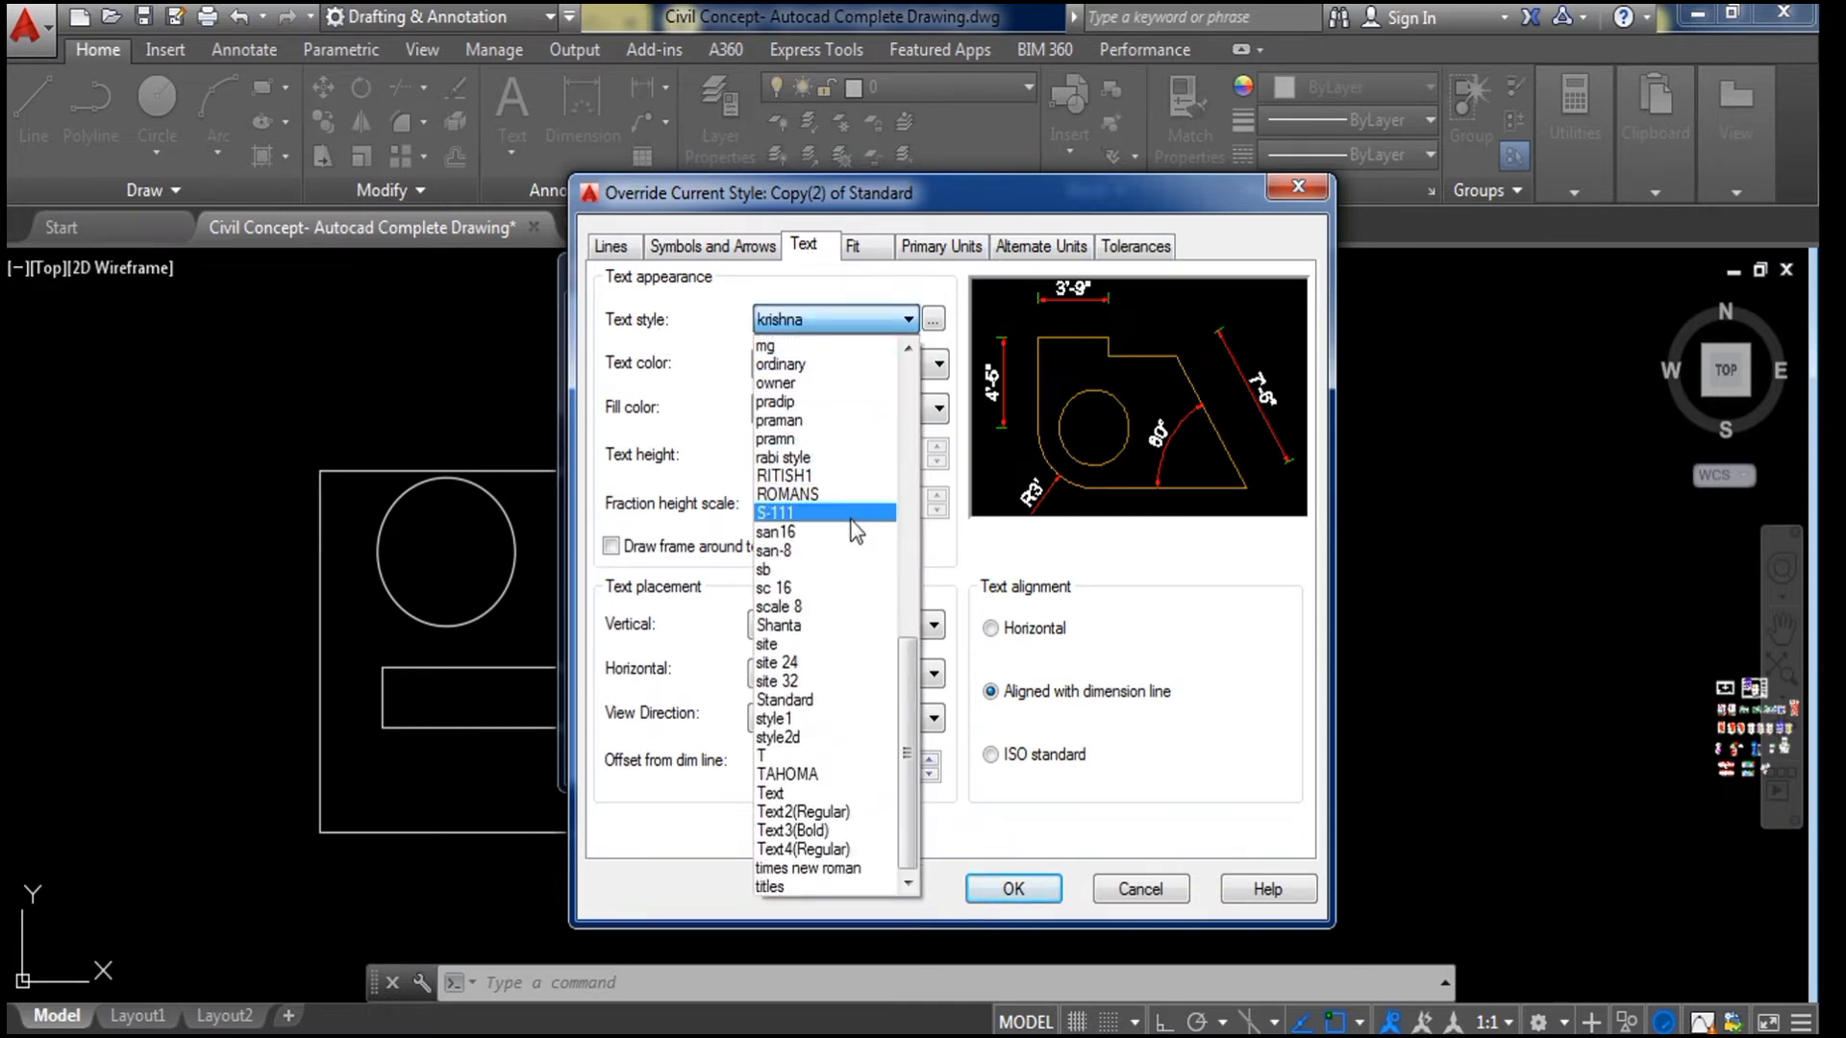
scroll(856, 531, up, 10)
click(870, 330)
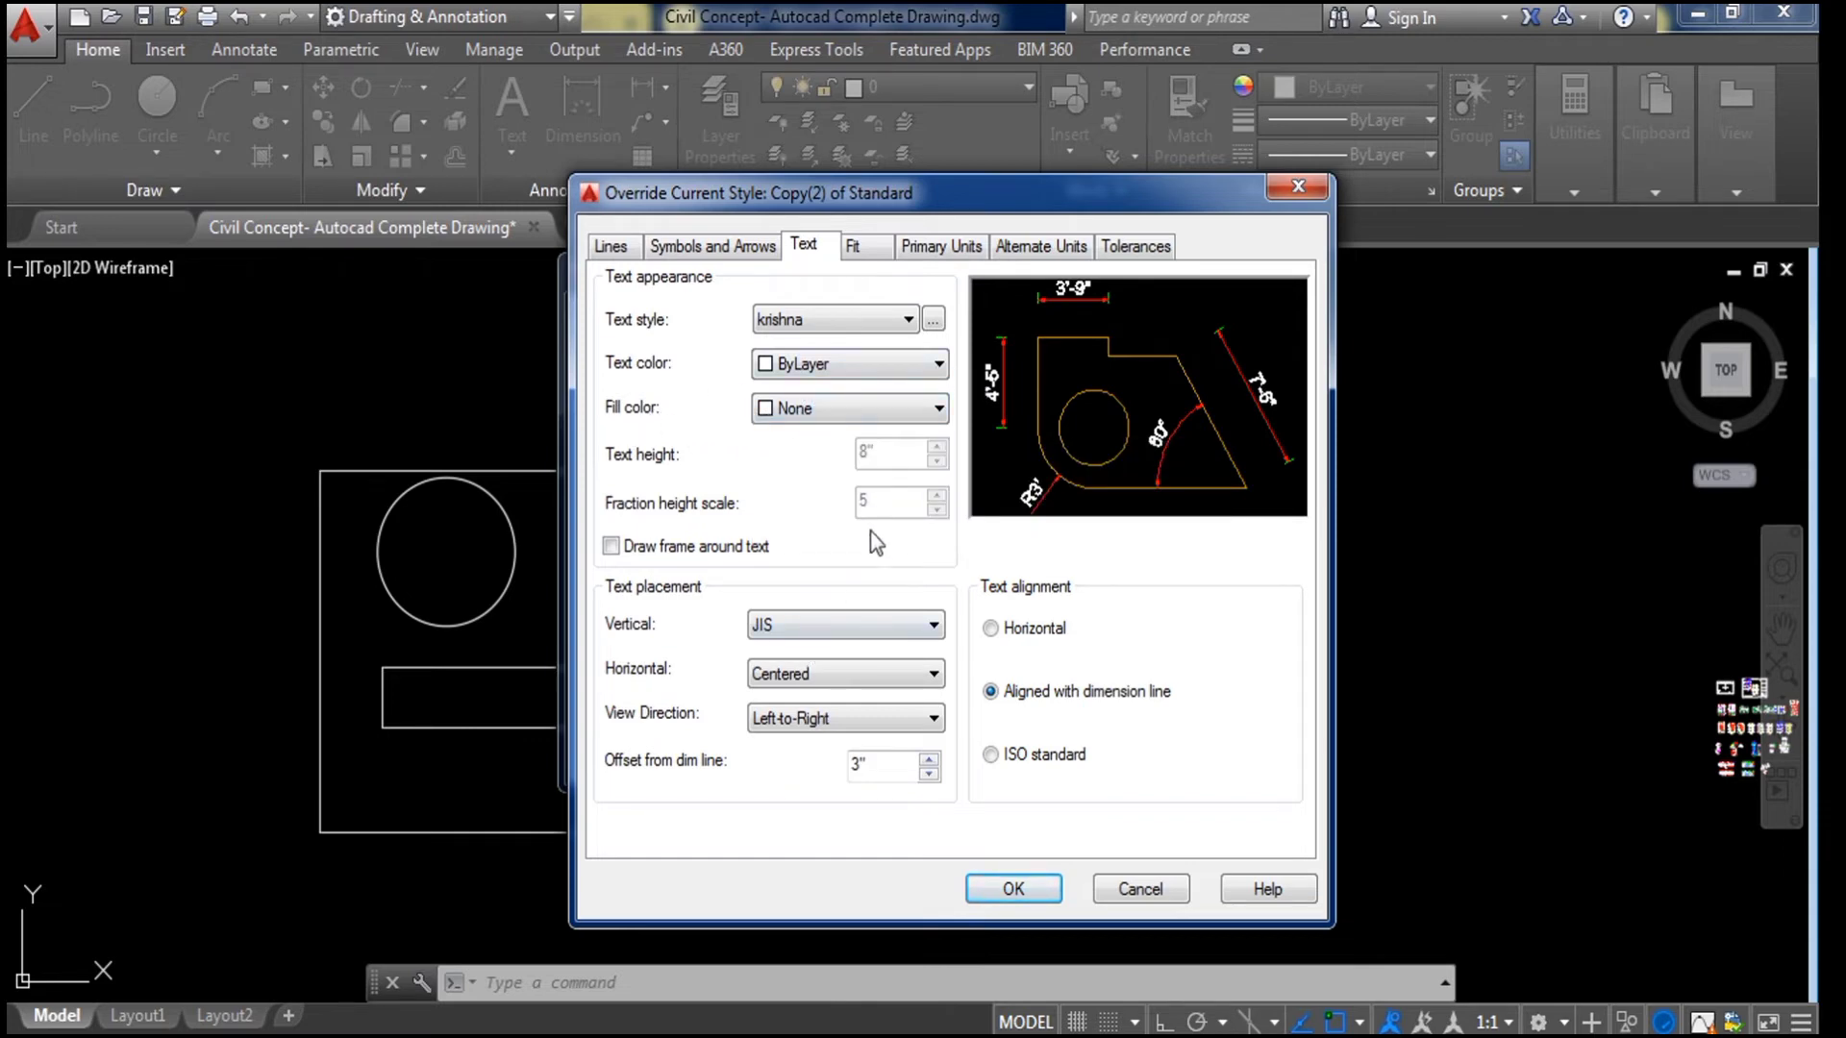
Step: Review the dimension text's vertical and horizontal placement, view direction and offset from the dimension line
click(832, 625)
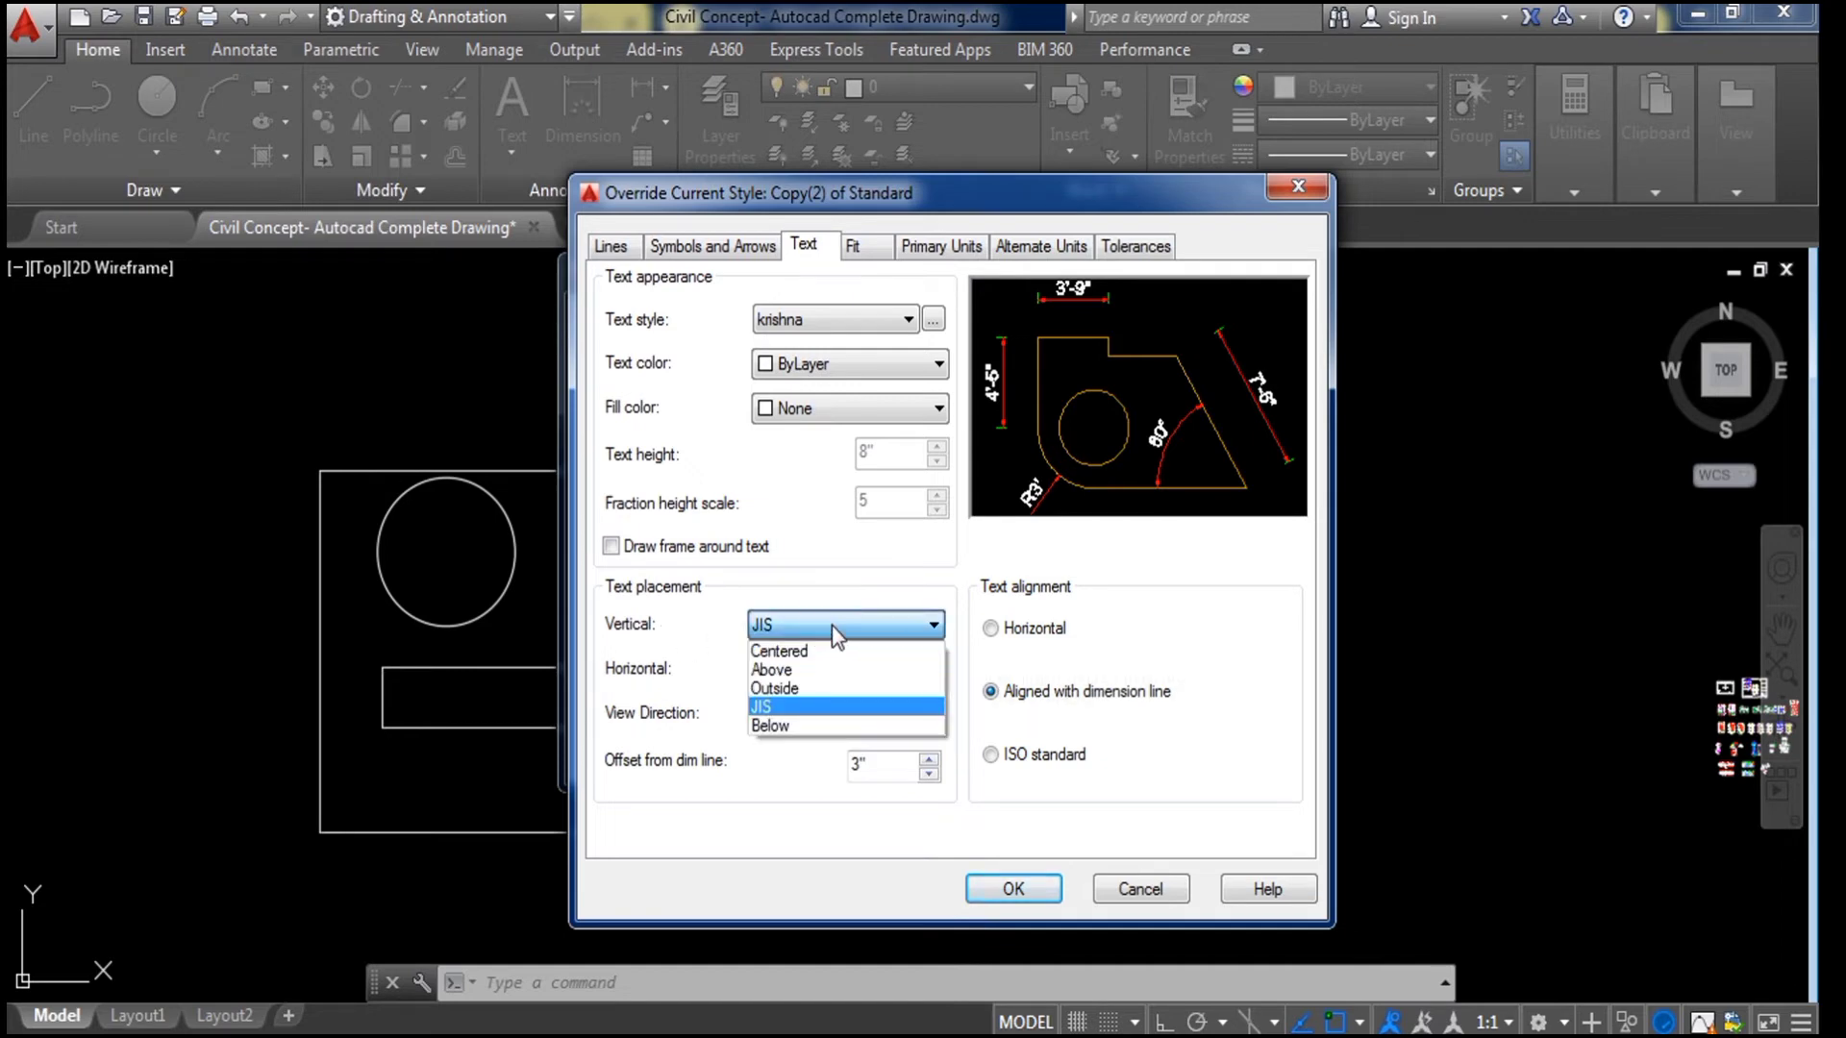
click(832, 625)
click(813, 675)
click(752, 692)
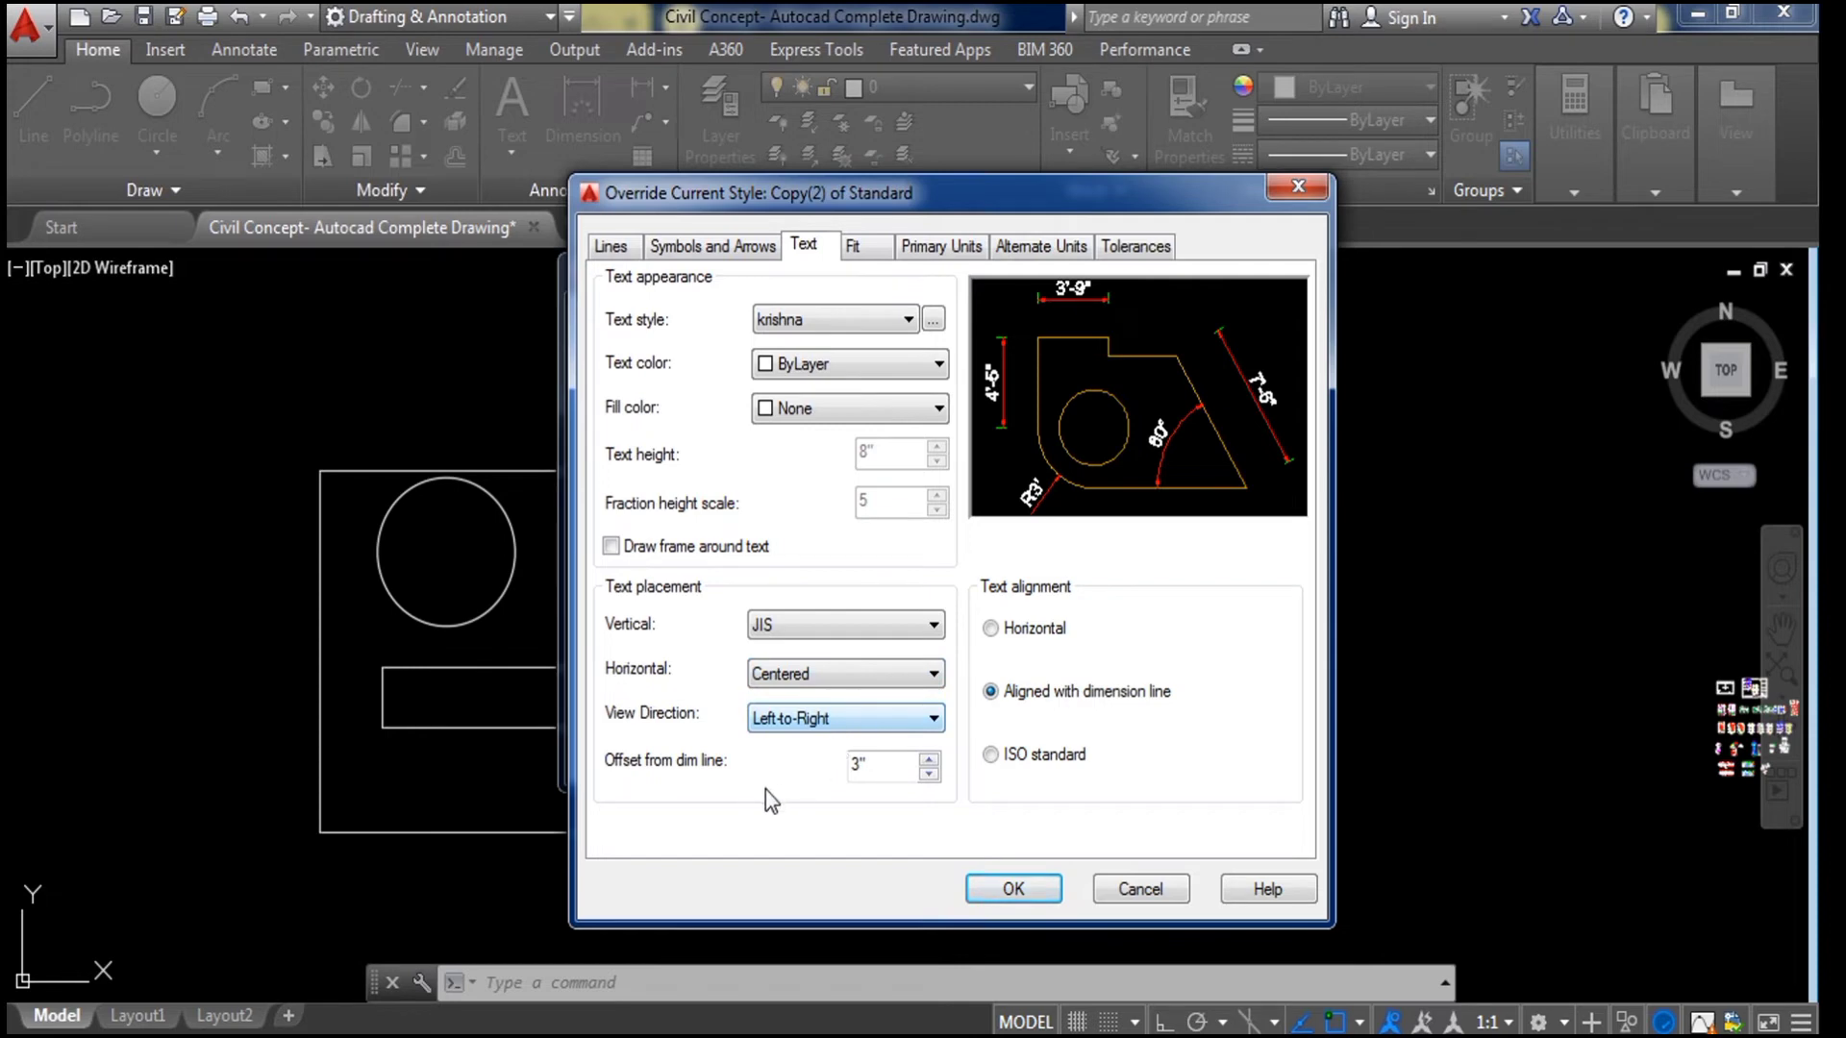
drag(919, 764, 833, 769)
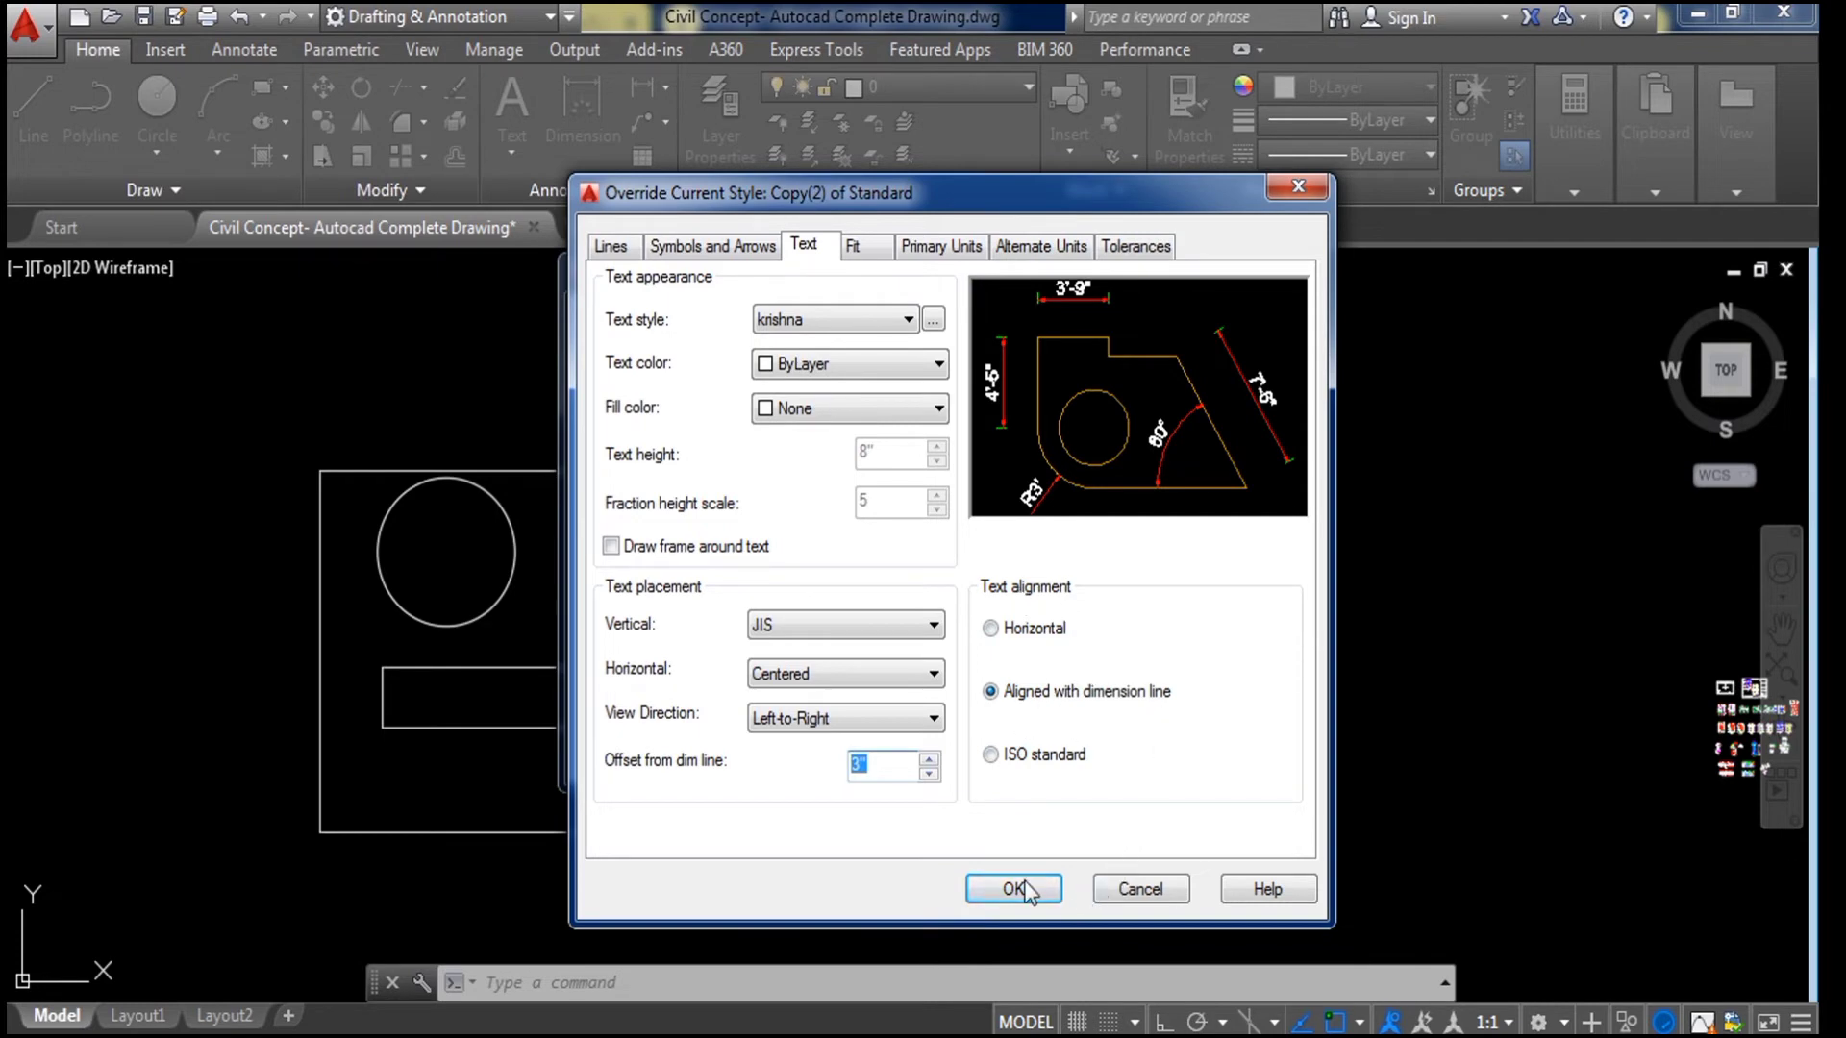
Step: Review the fit options and the primary units' linear format, precision and round-off
click(862, 252)
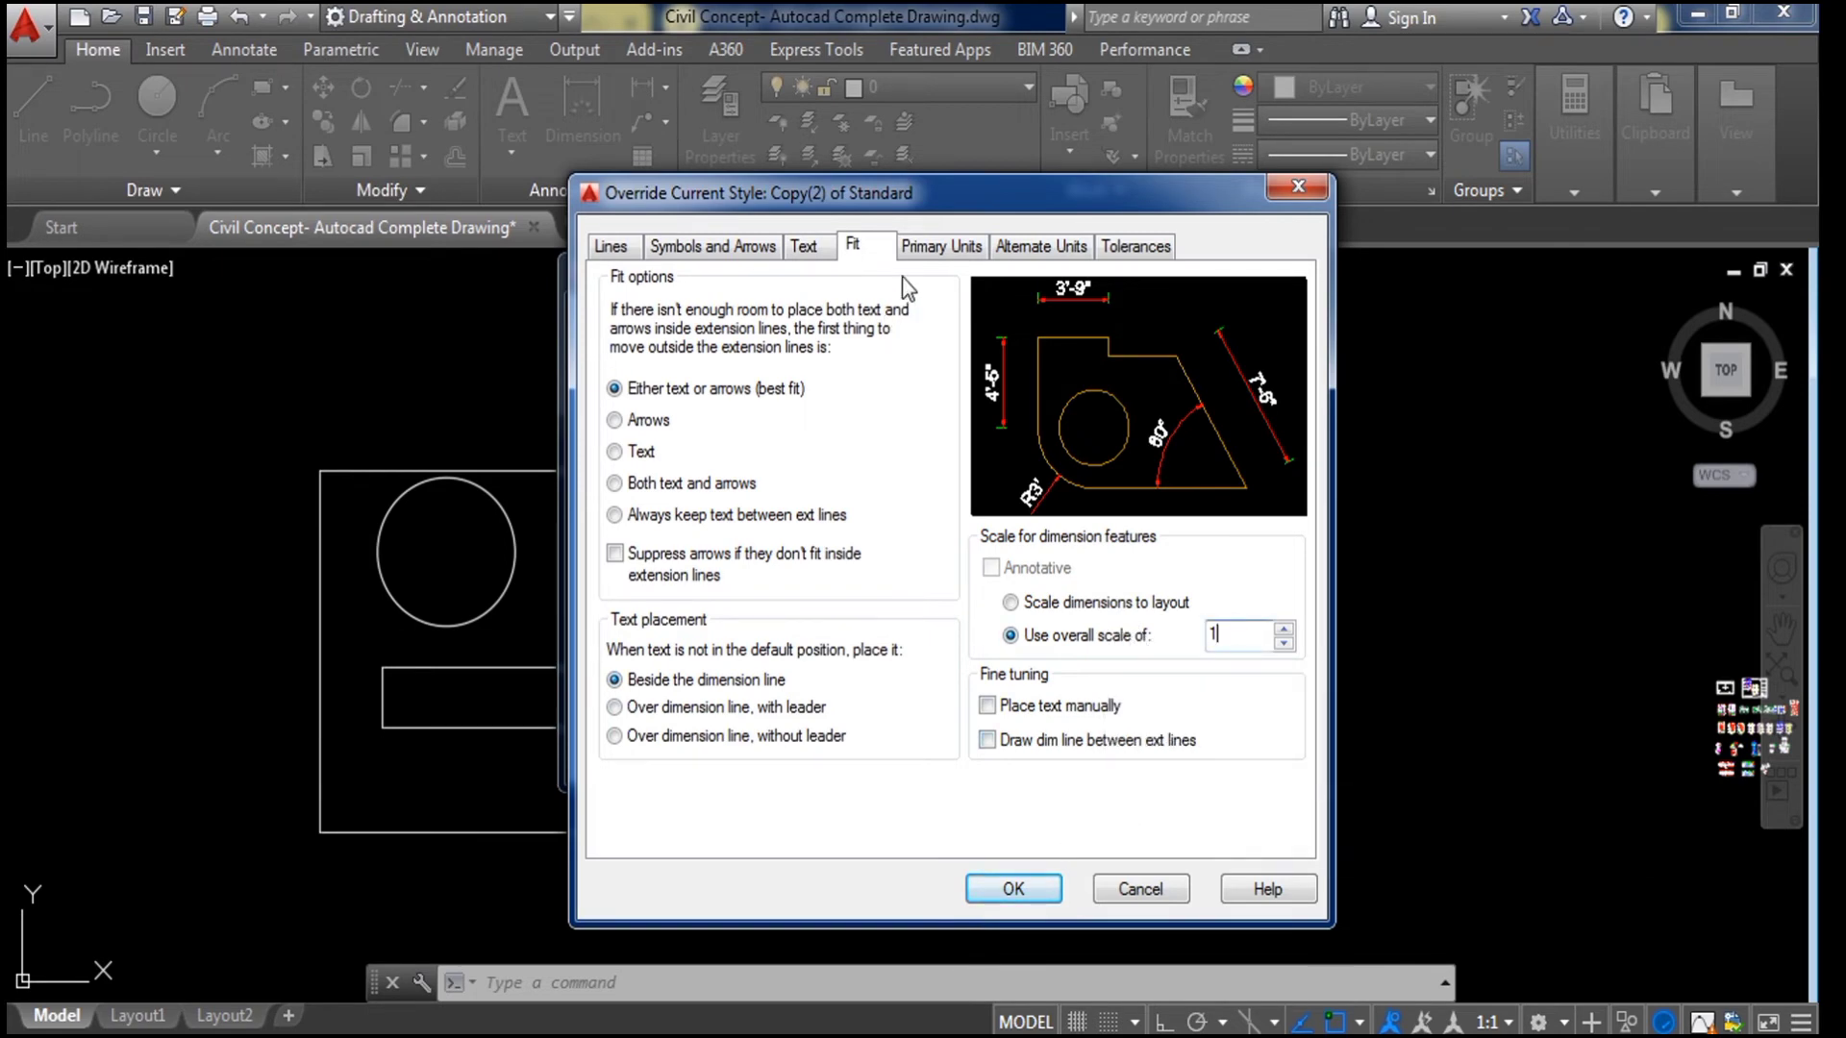
click(908, 249)
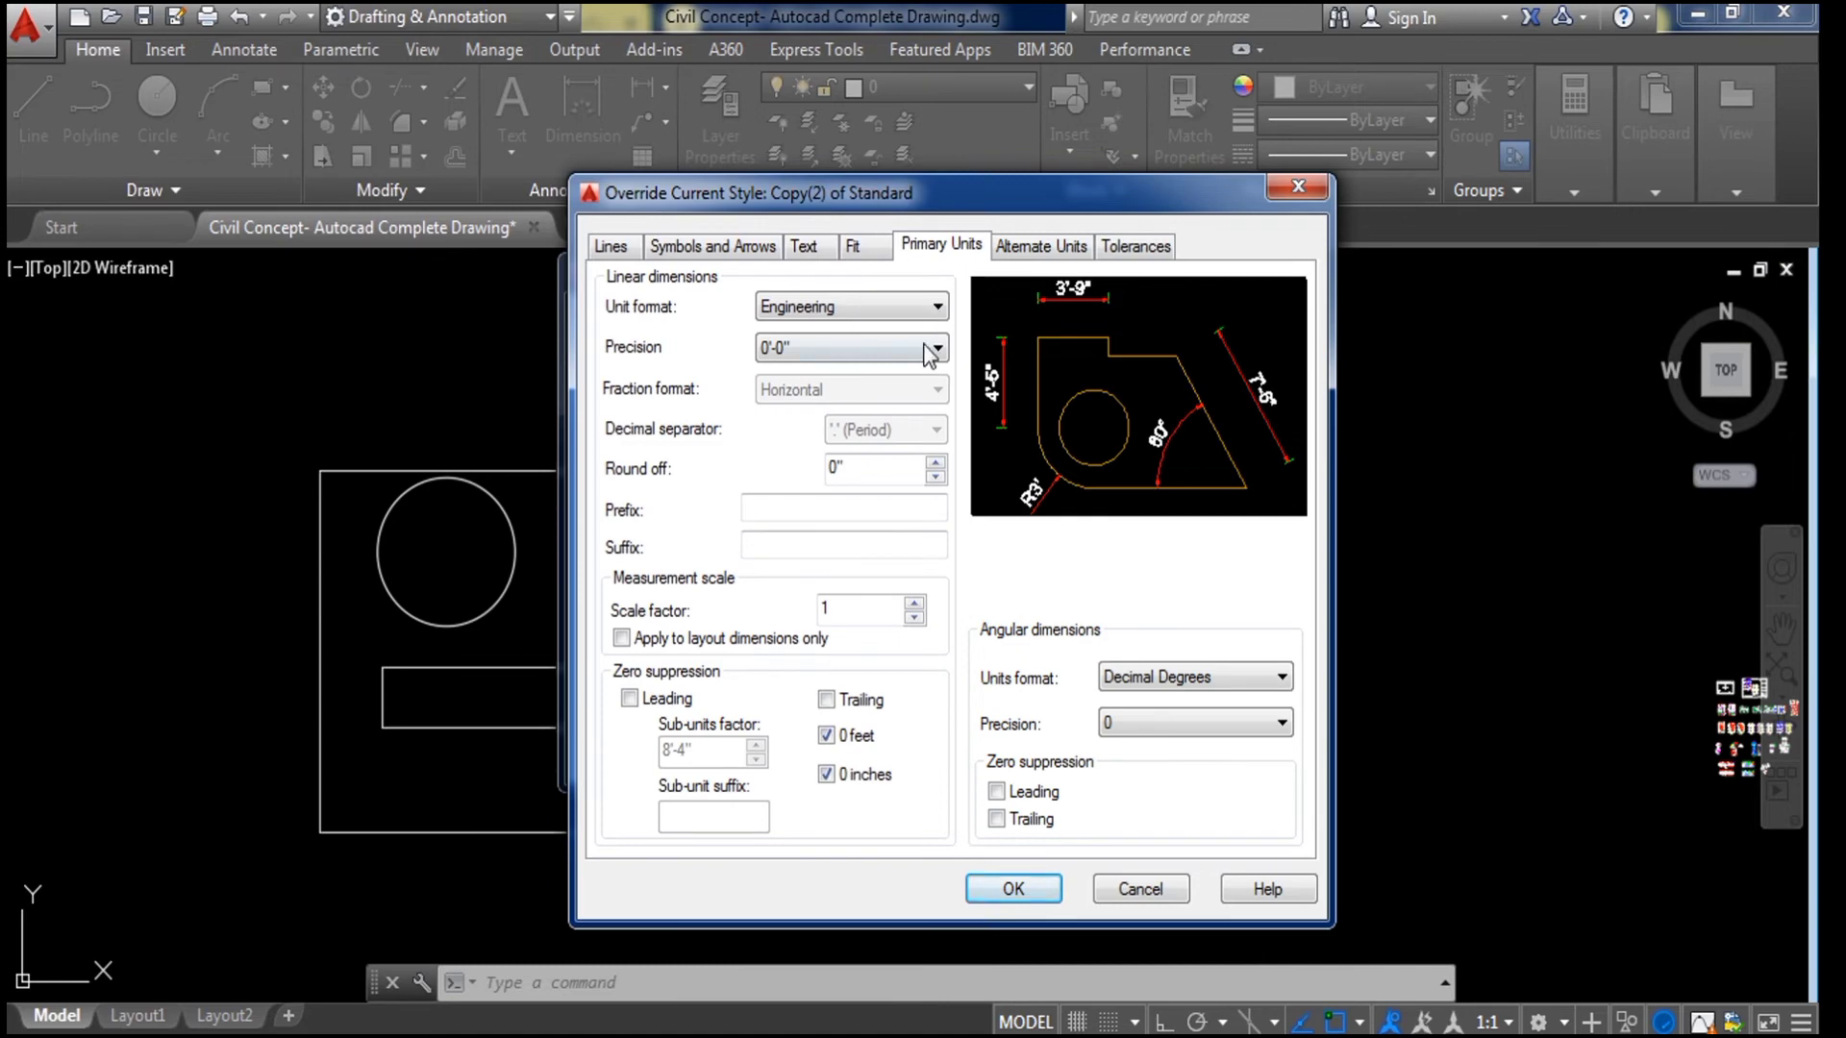
click(913, 306)
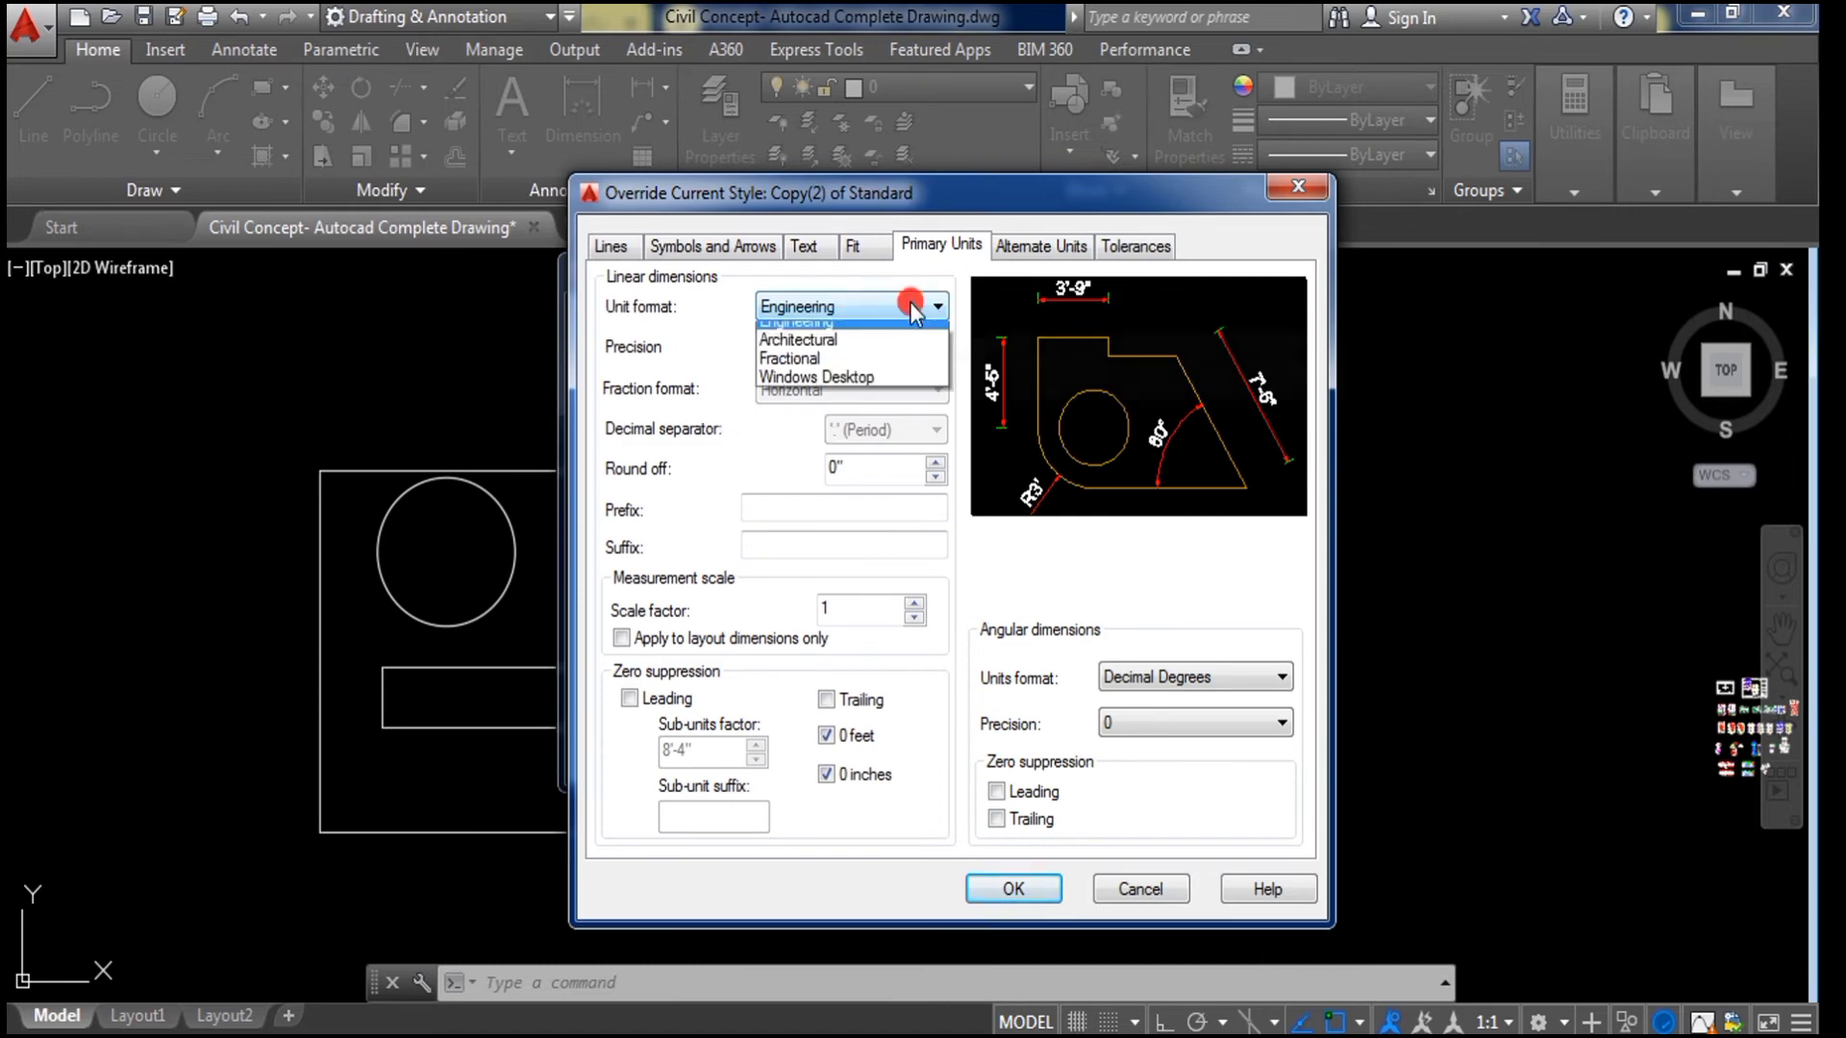
click(870, 312)
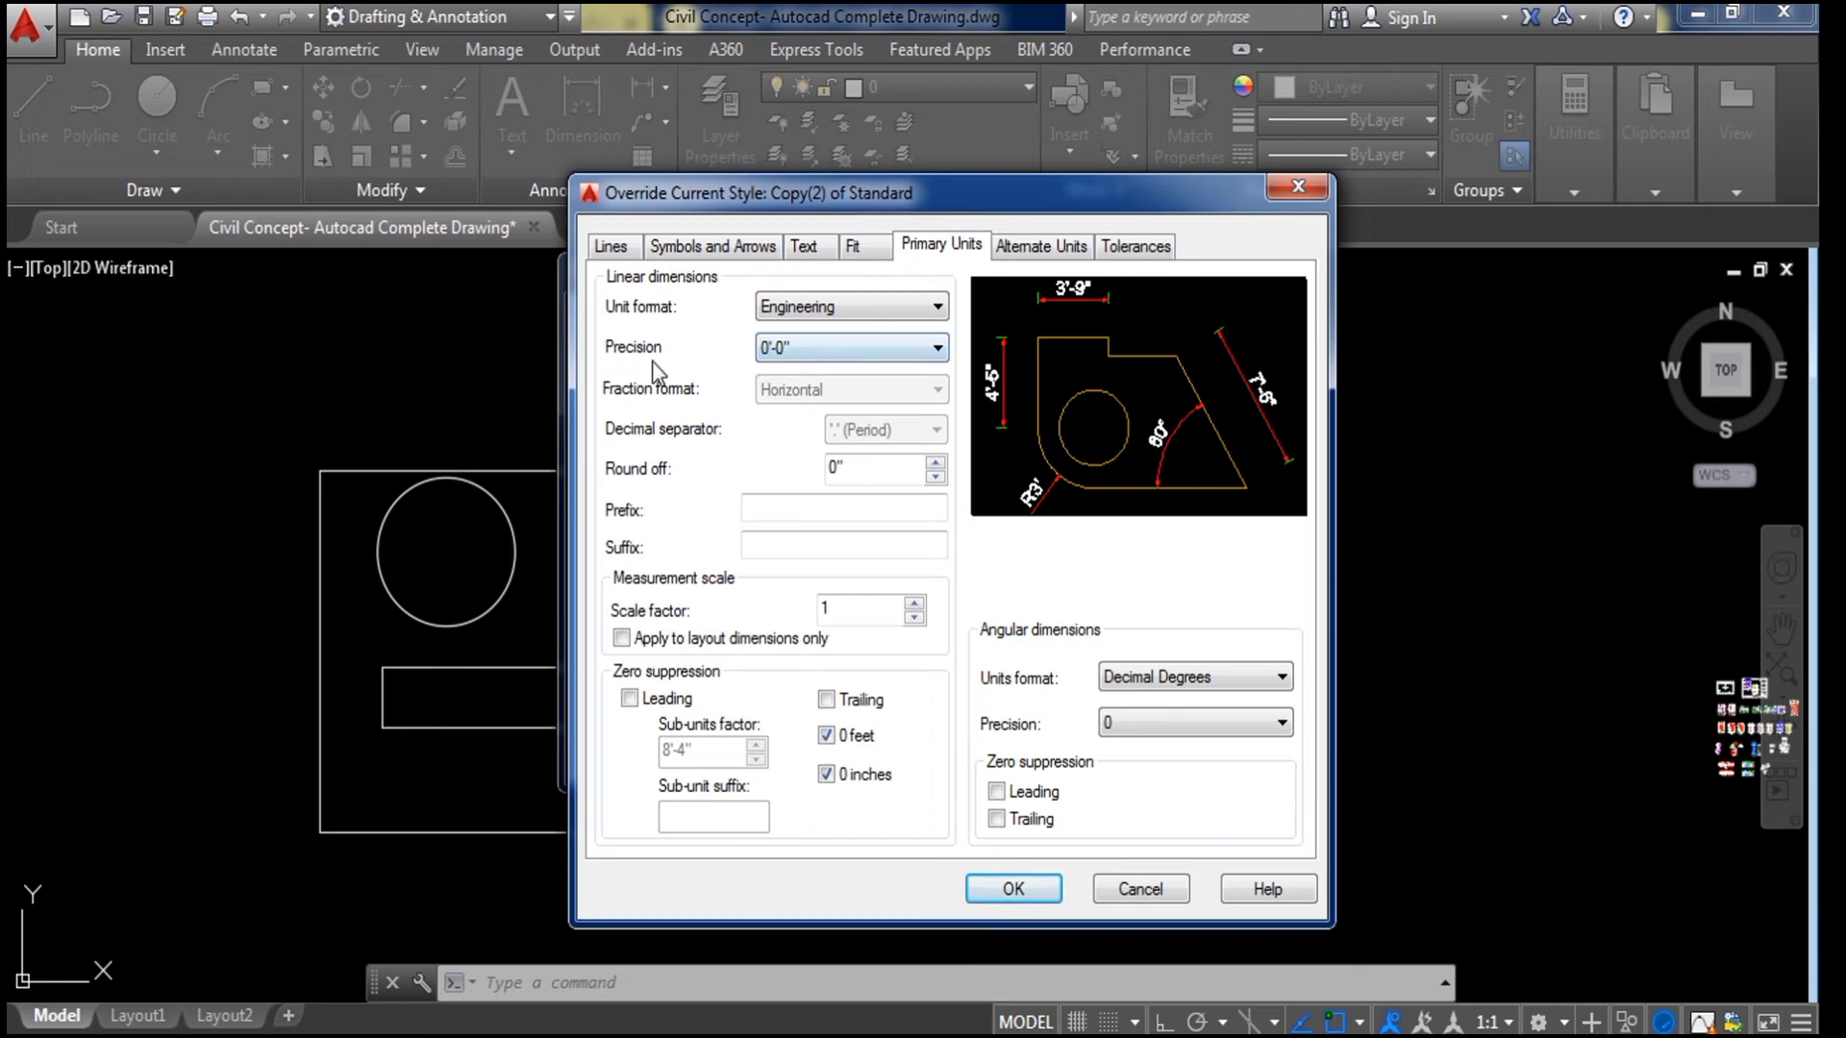
click(900, 352)
click(900, 352)
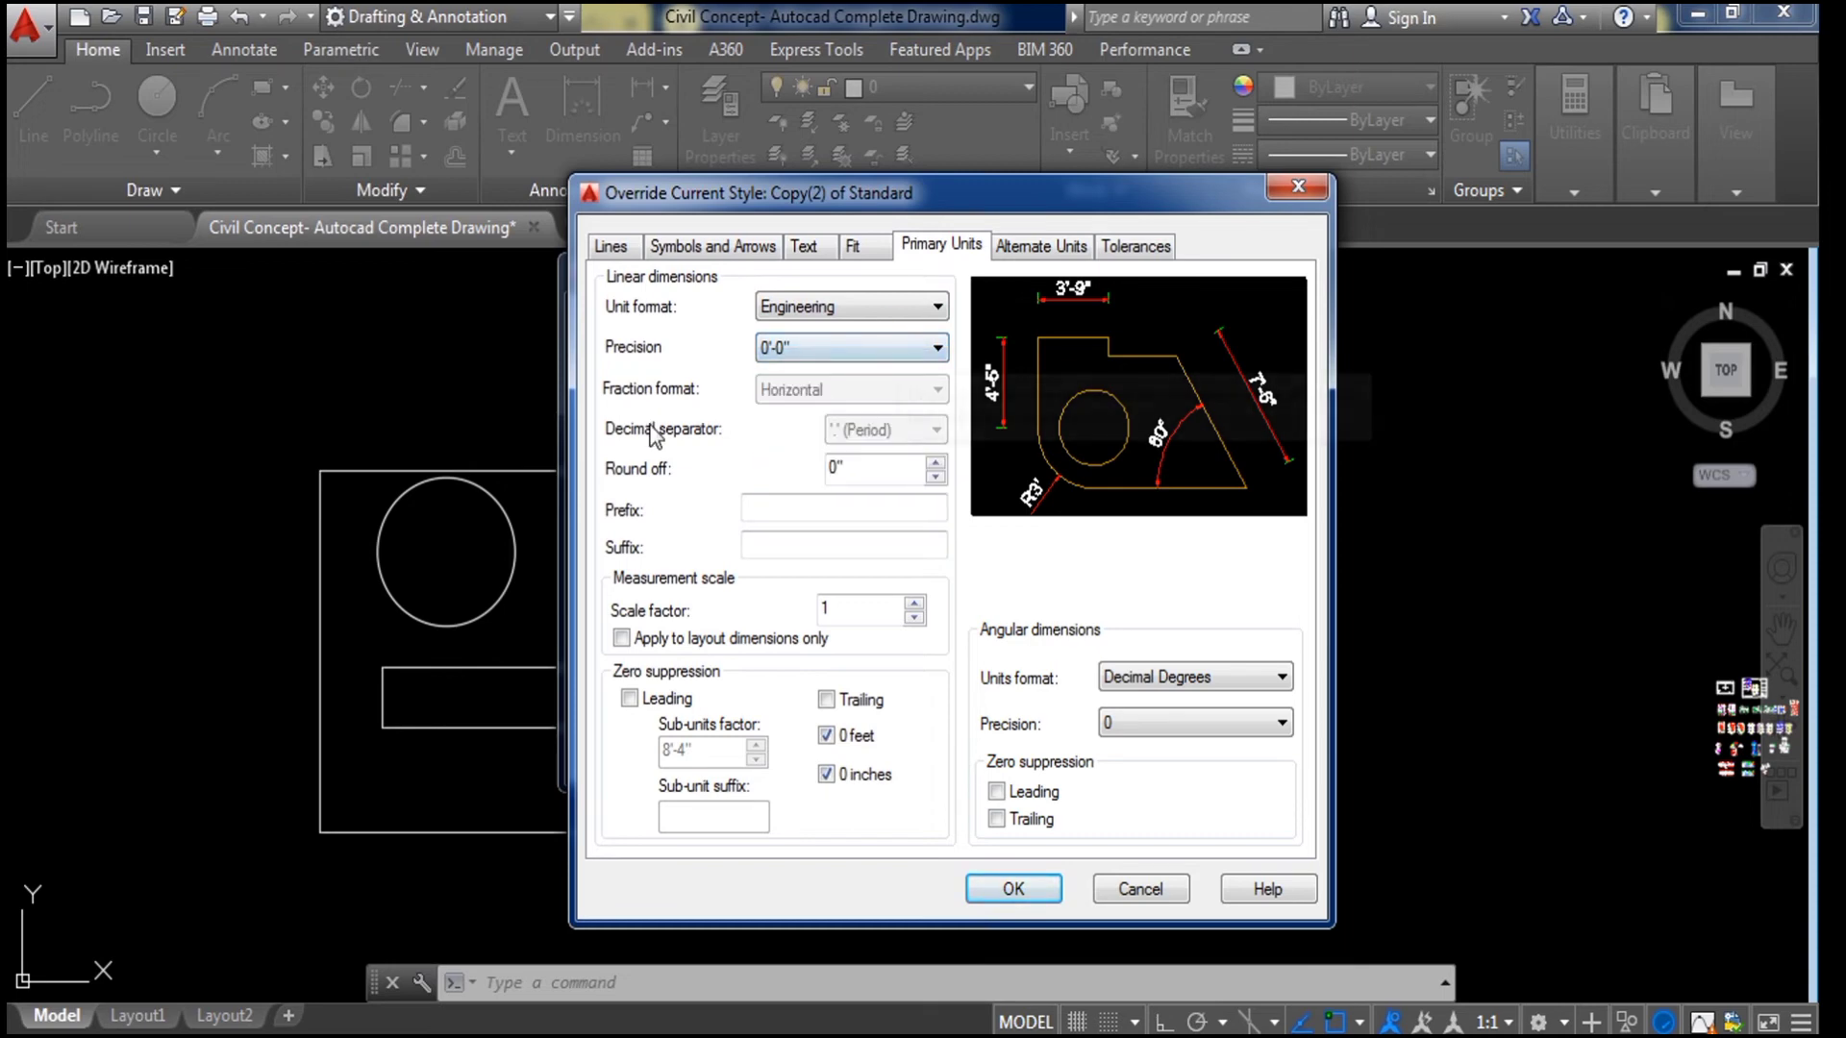
click(846, 470)
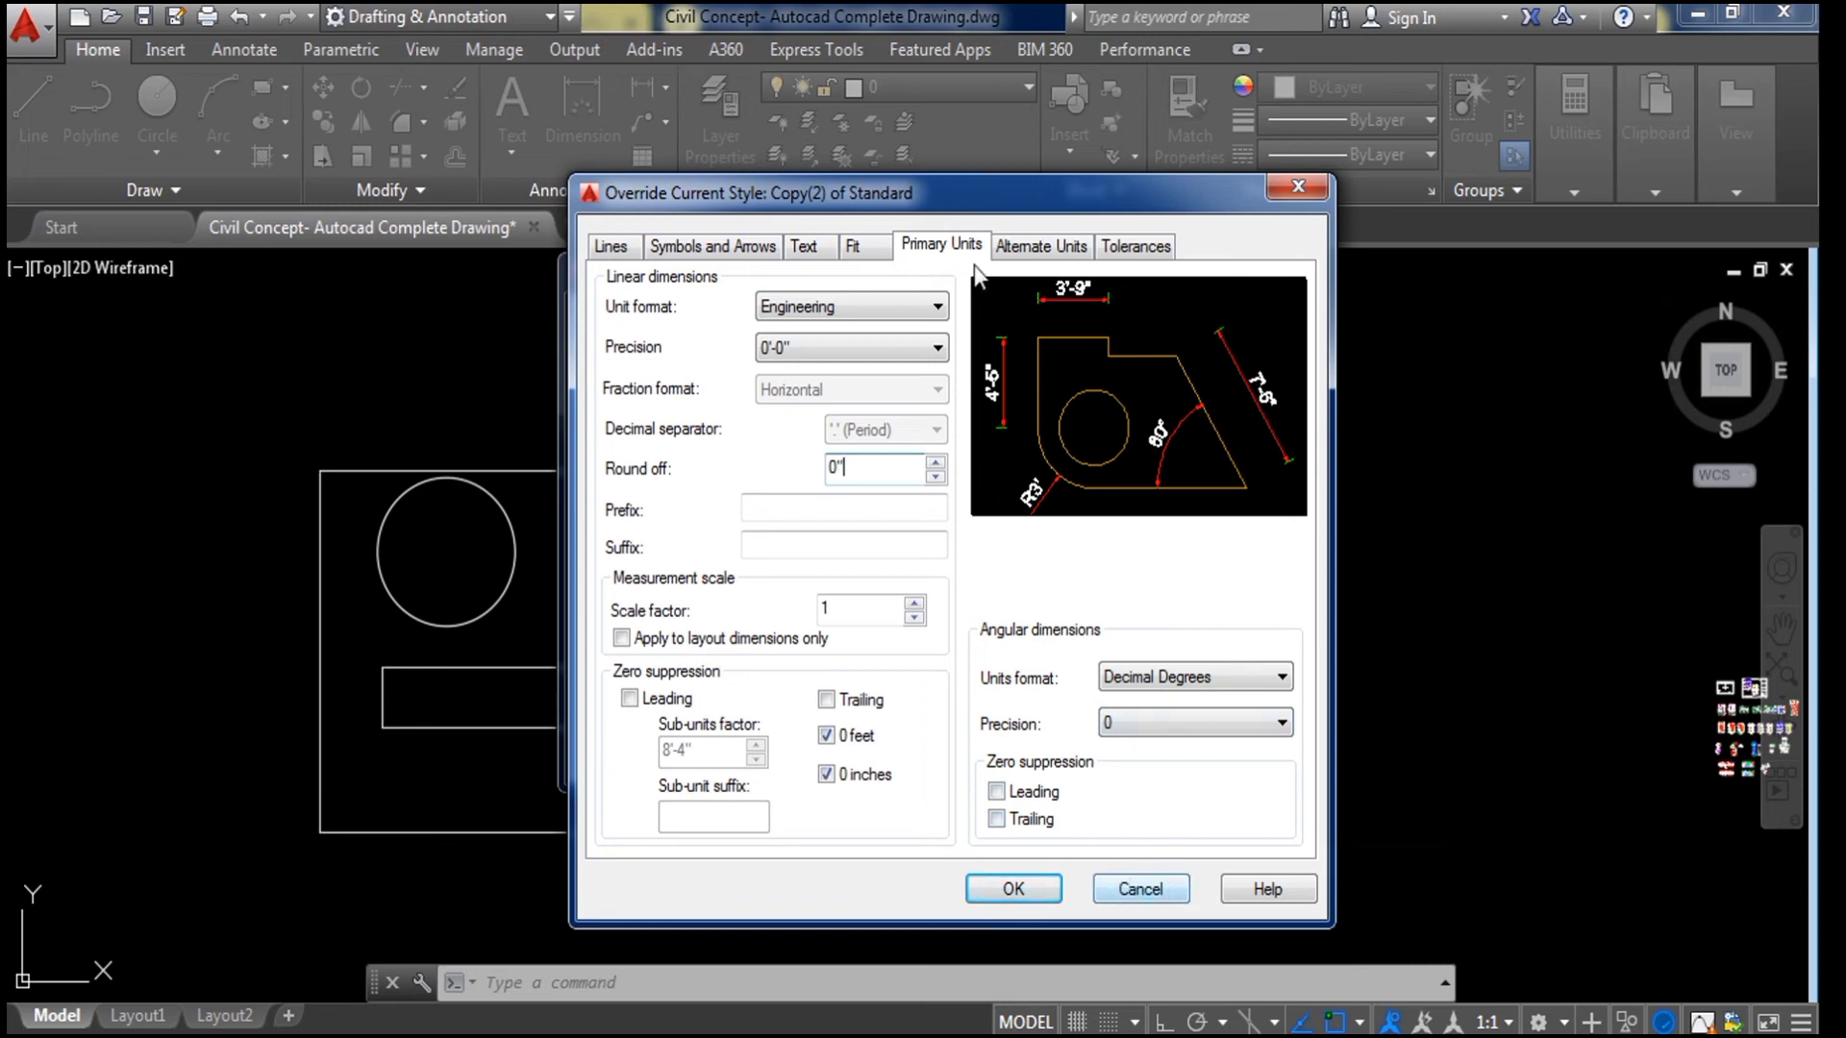
Step: Preview the dimension style with alternate units displayed, and turn the alternate units back off
click(1034, 252)
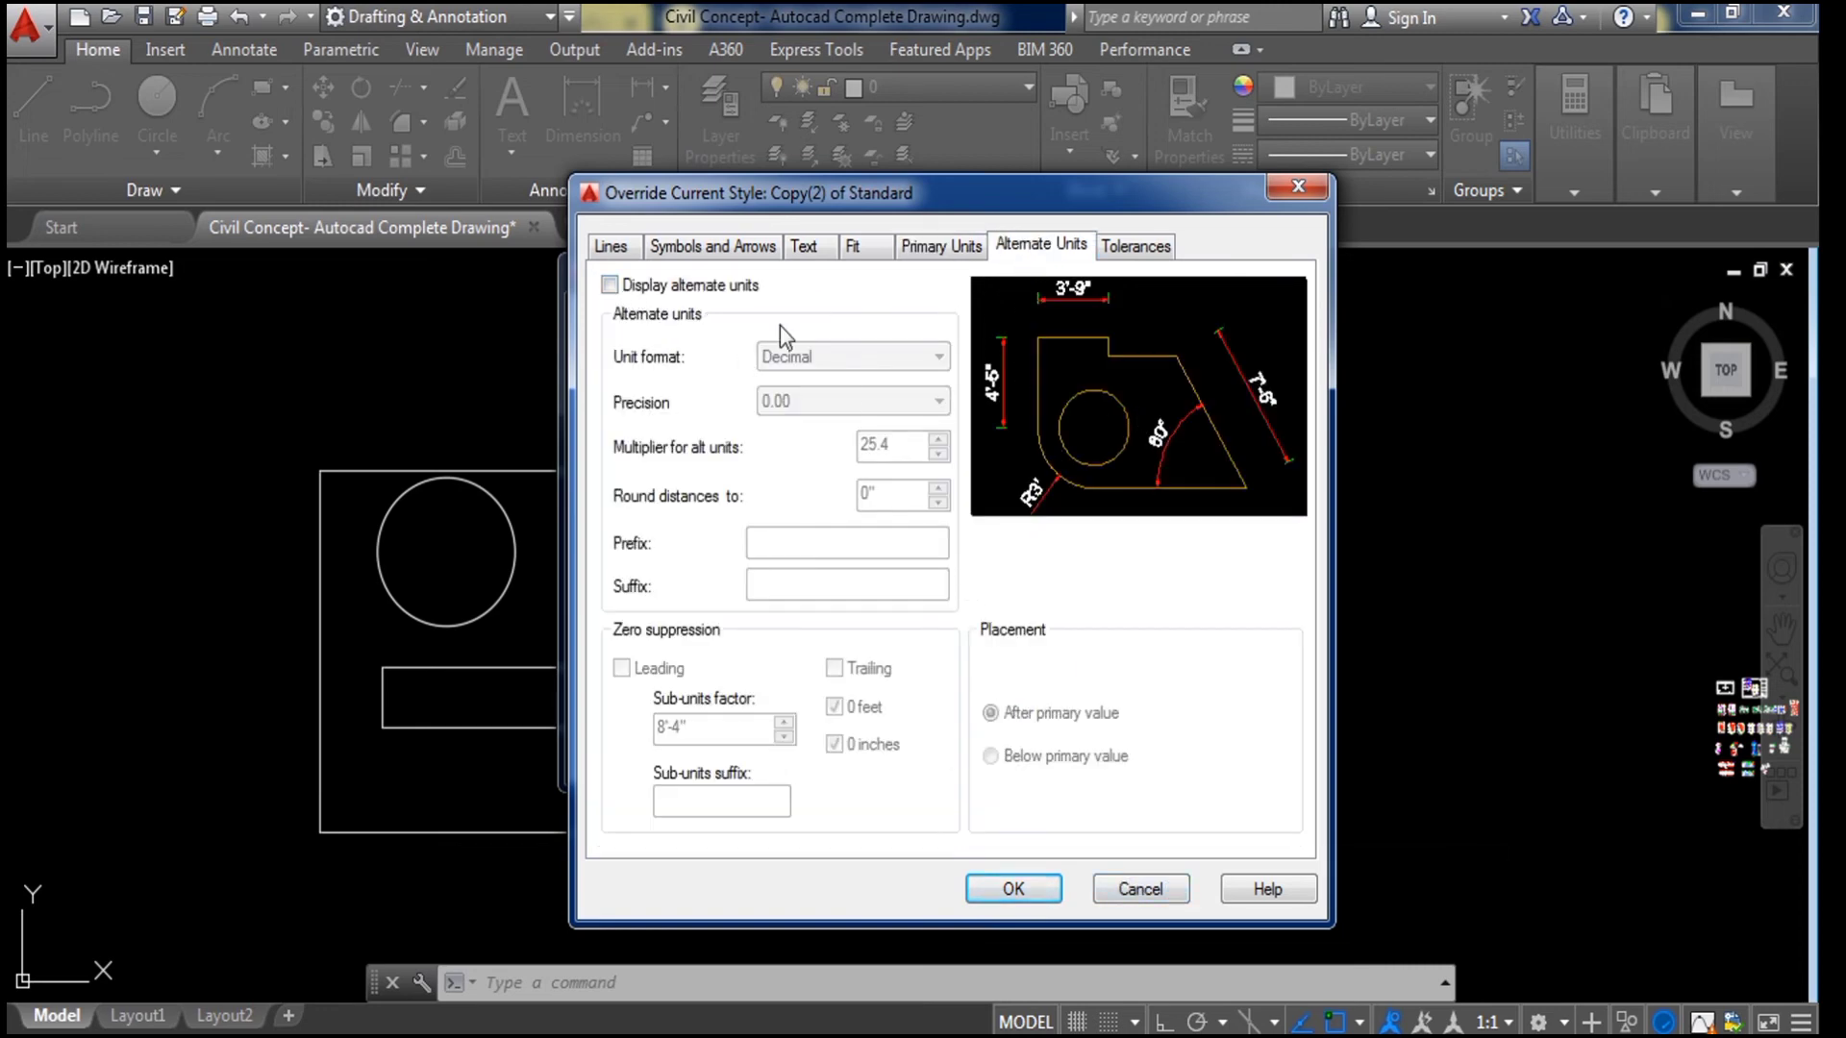
click(609, 286)
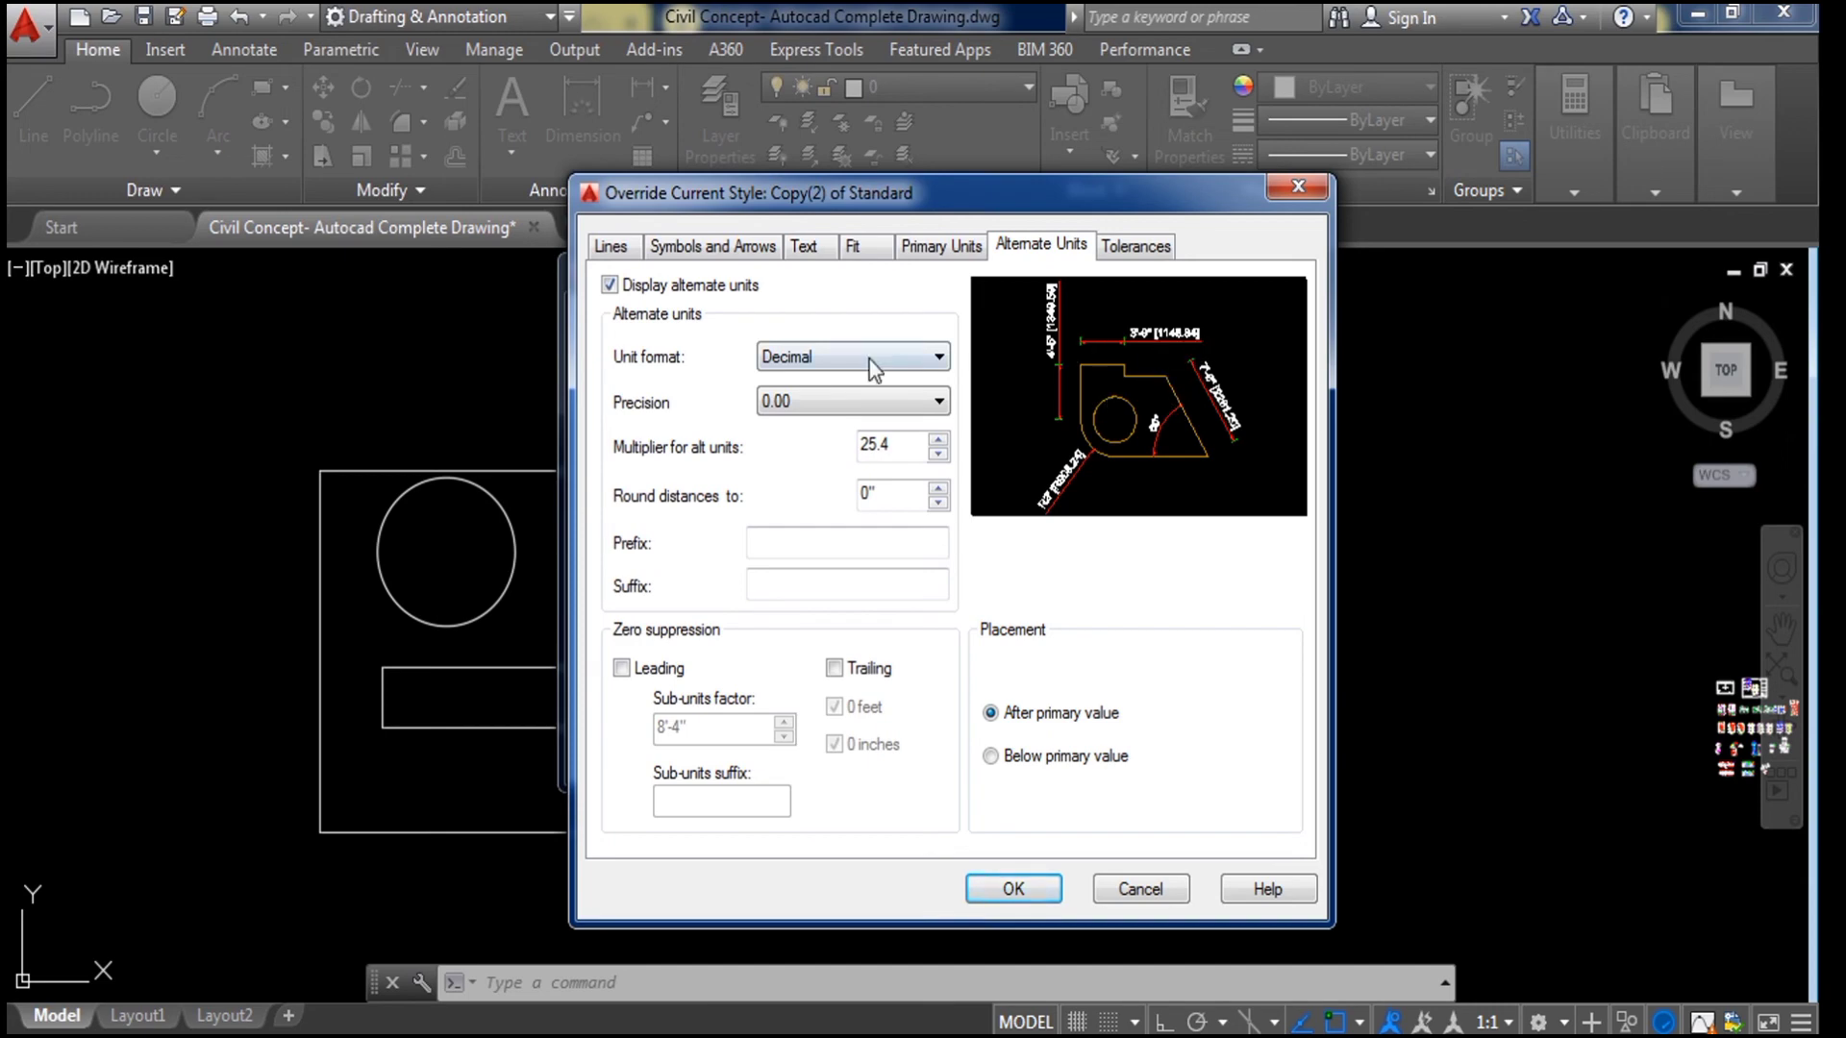
click(615, 286)
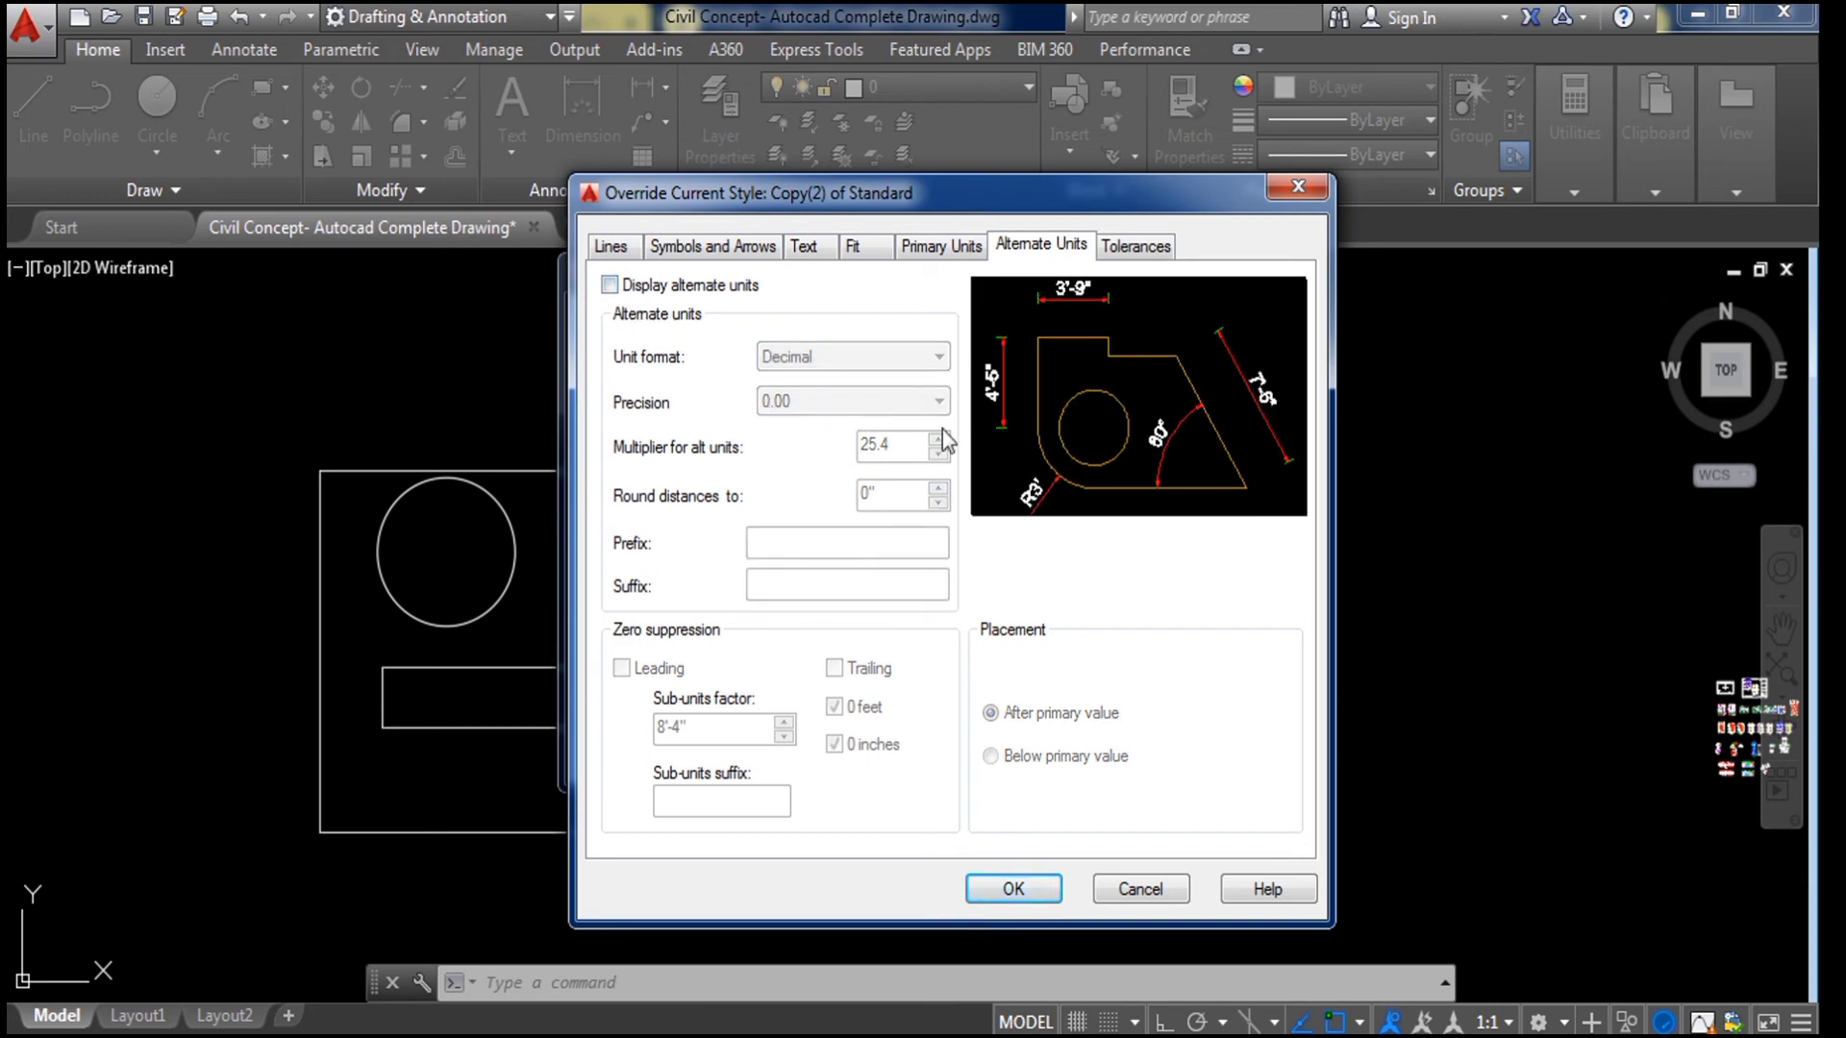
Step: Check the tolerance settings, accept the dimension style overrides and close the Dimension Style Manager
click(1134, 246)
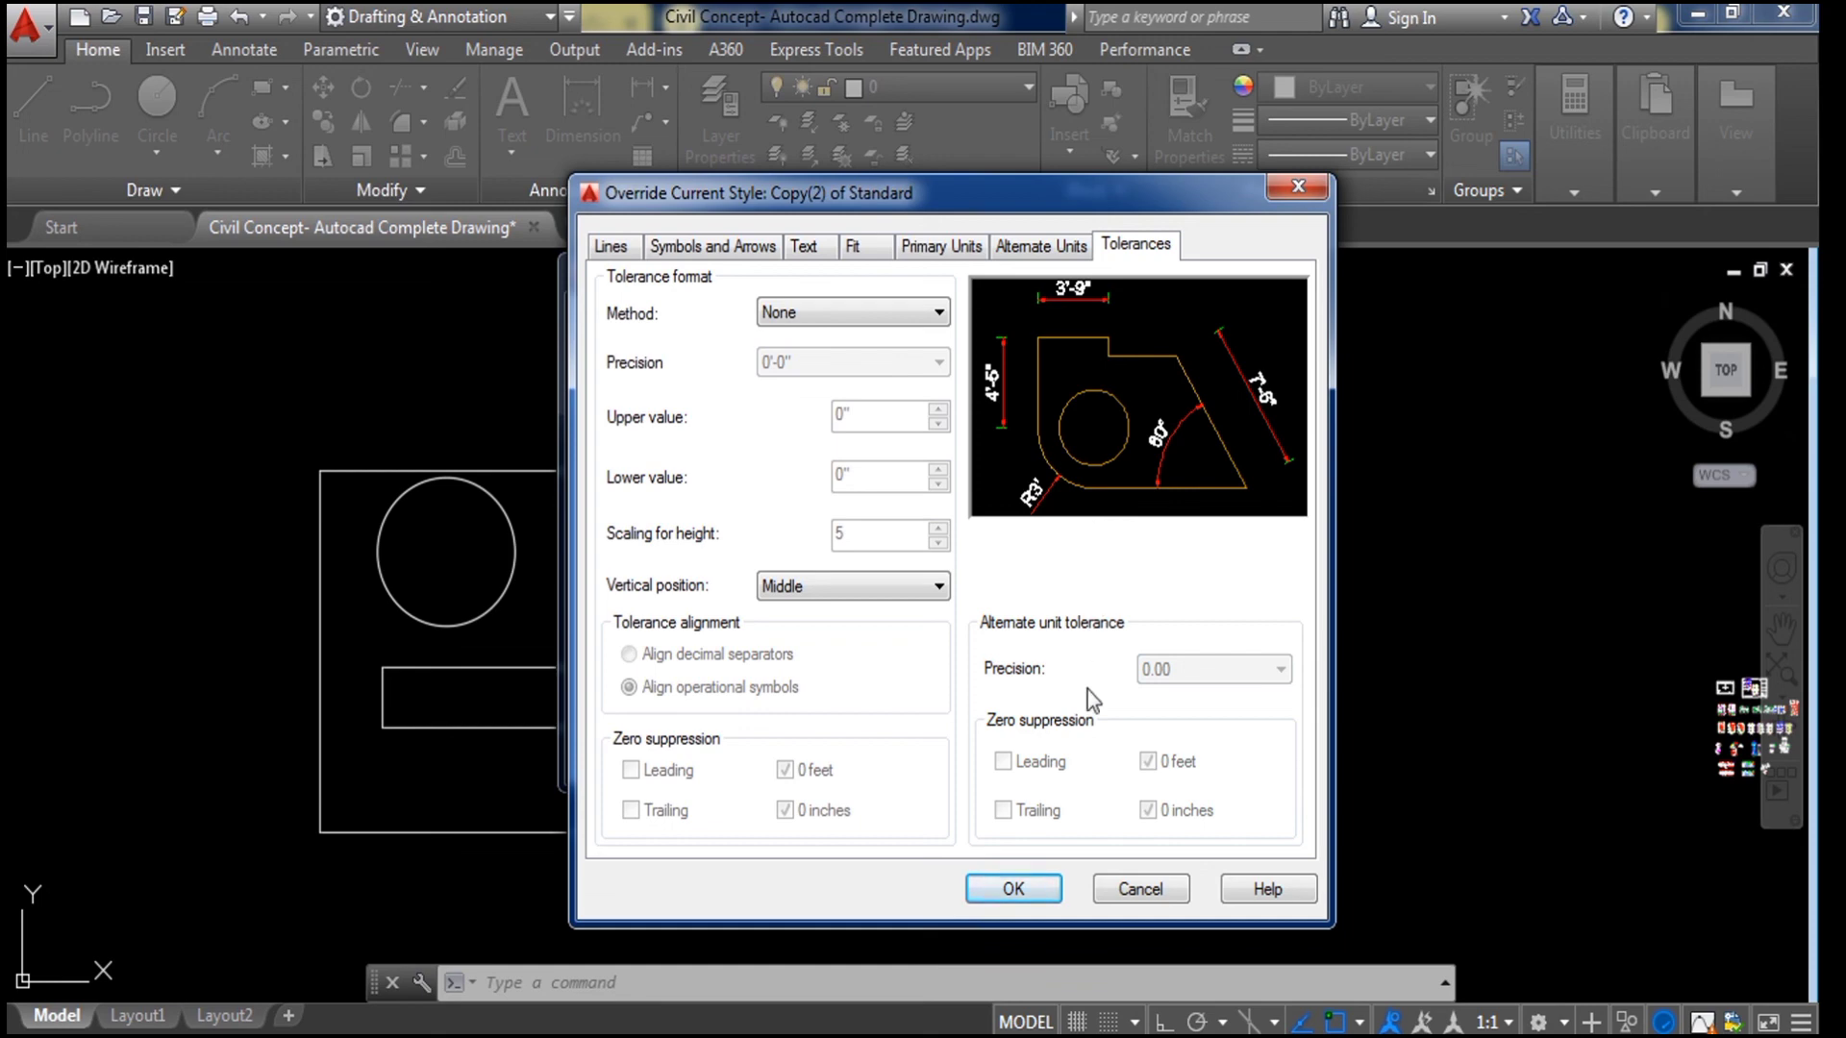
click(1021, 887)
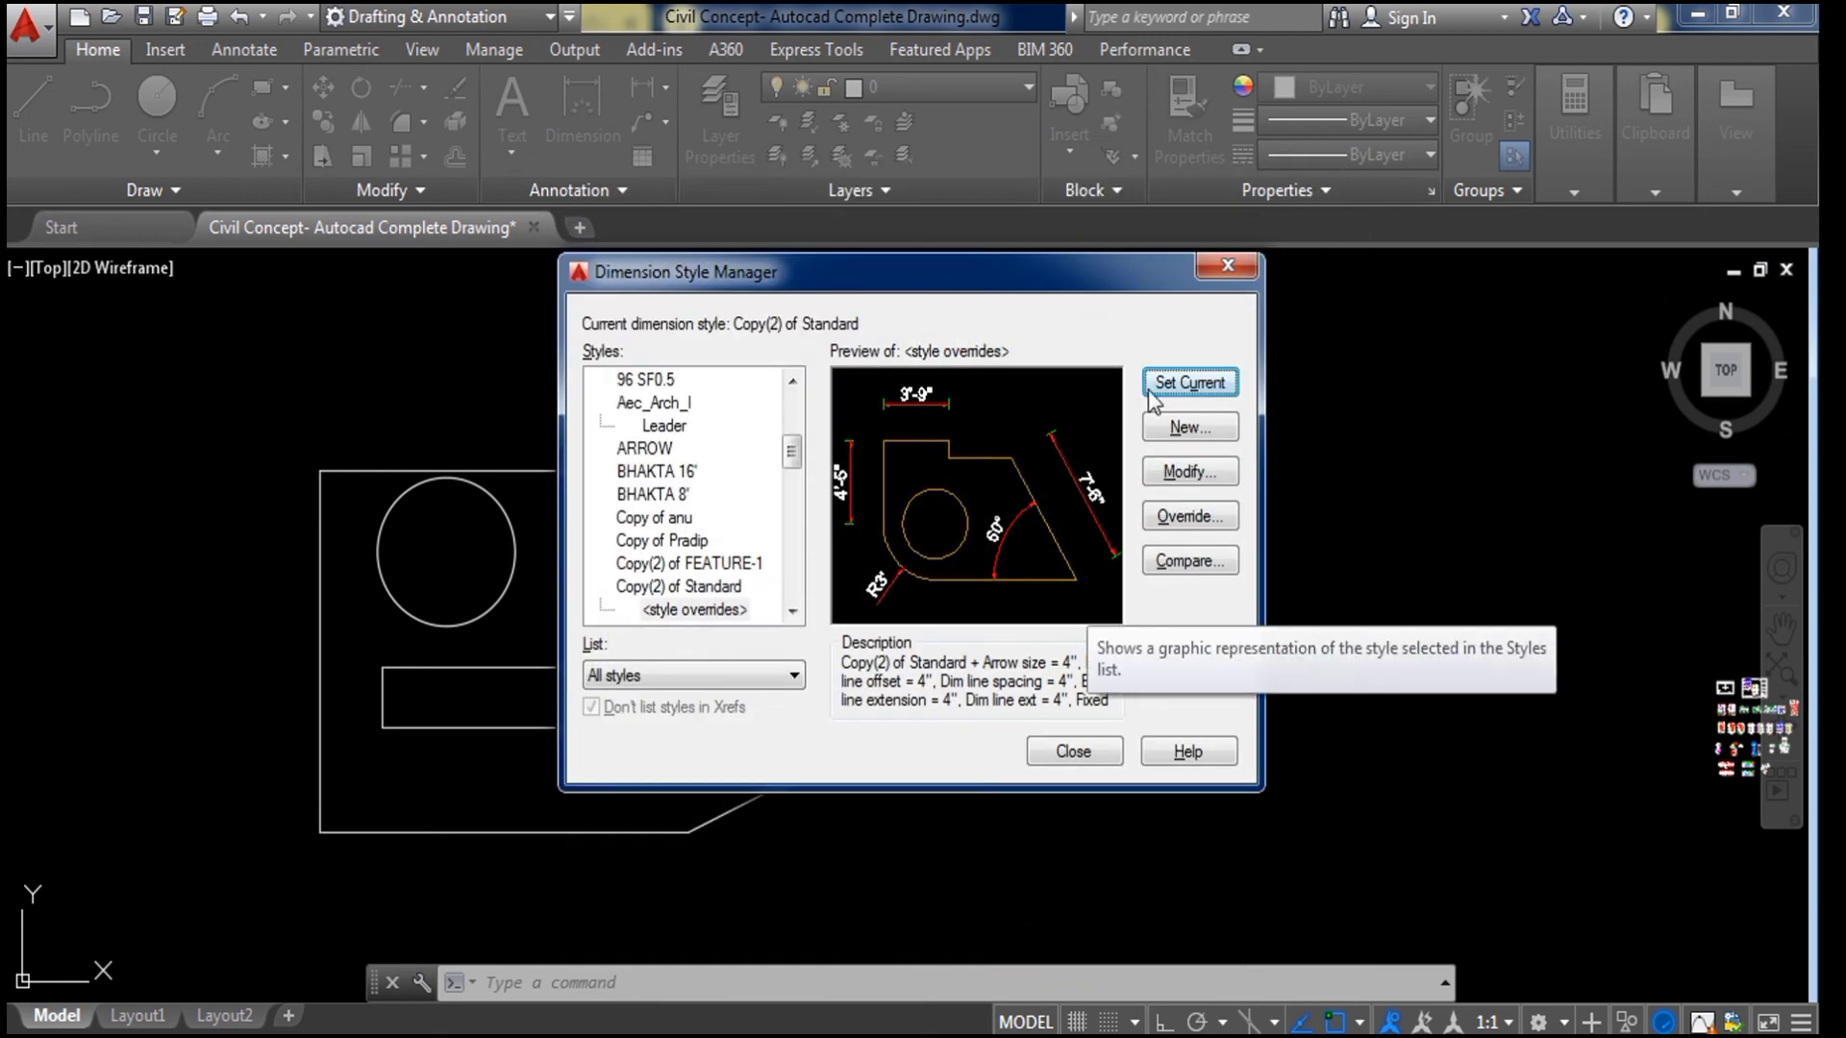
click(1077, 751)
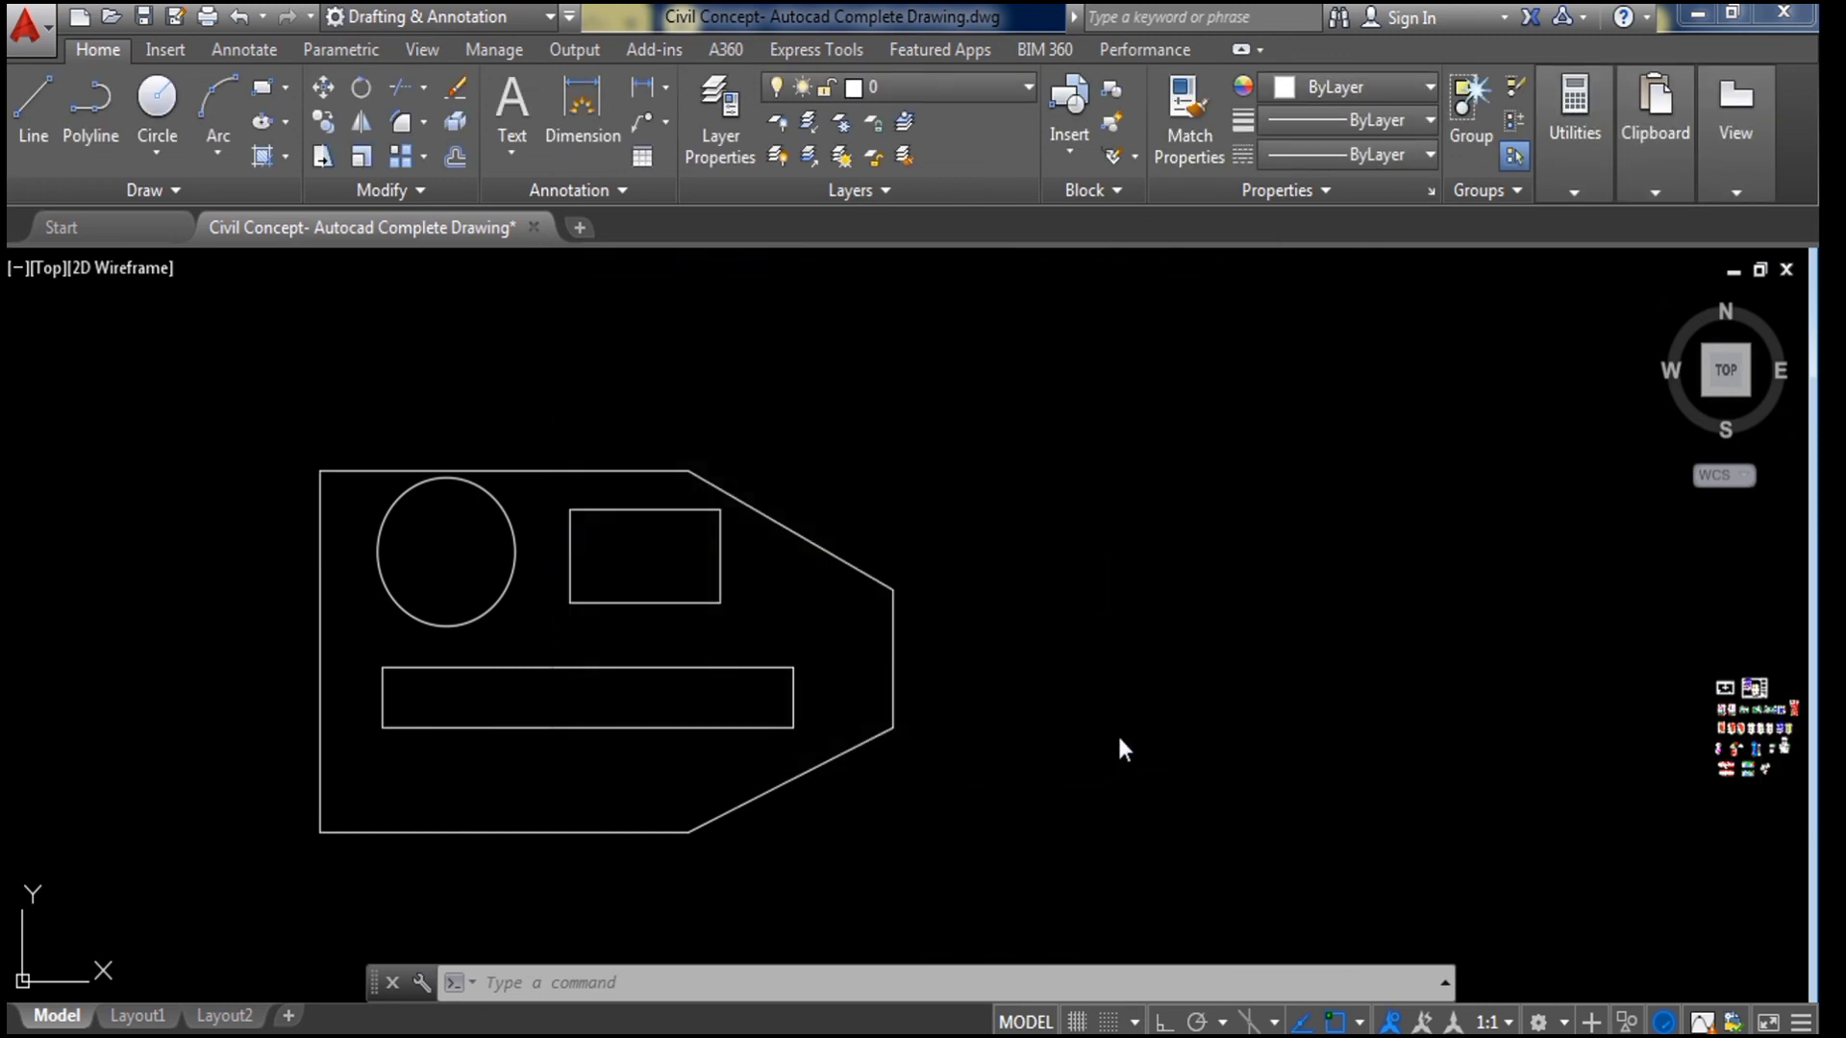
scroll(1022, 548, down, 2)
scroll(1030, 573, up, 4)
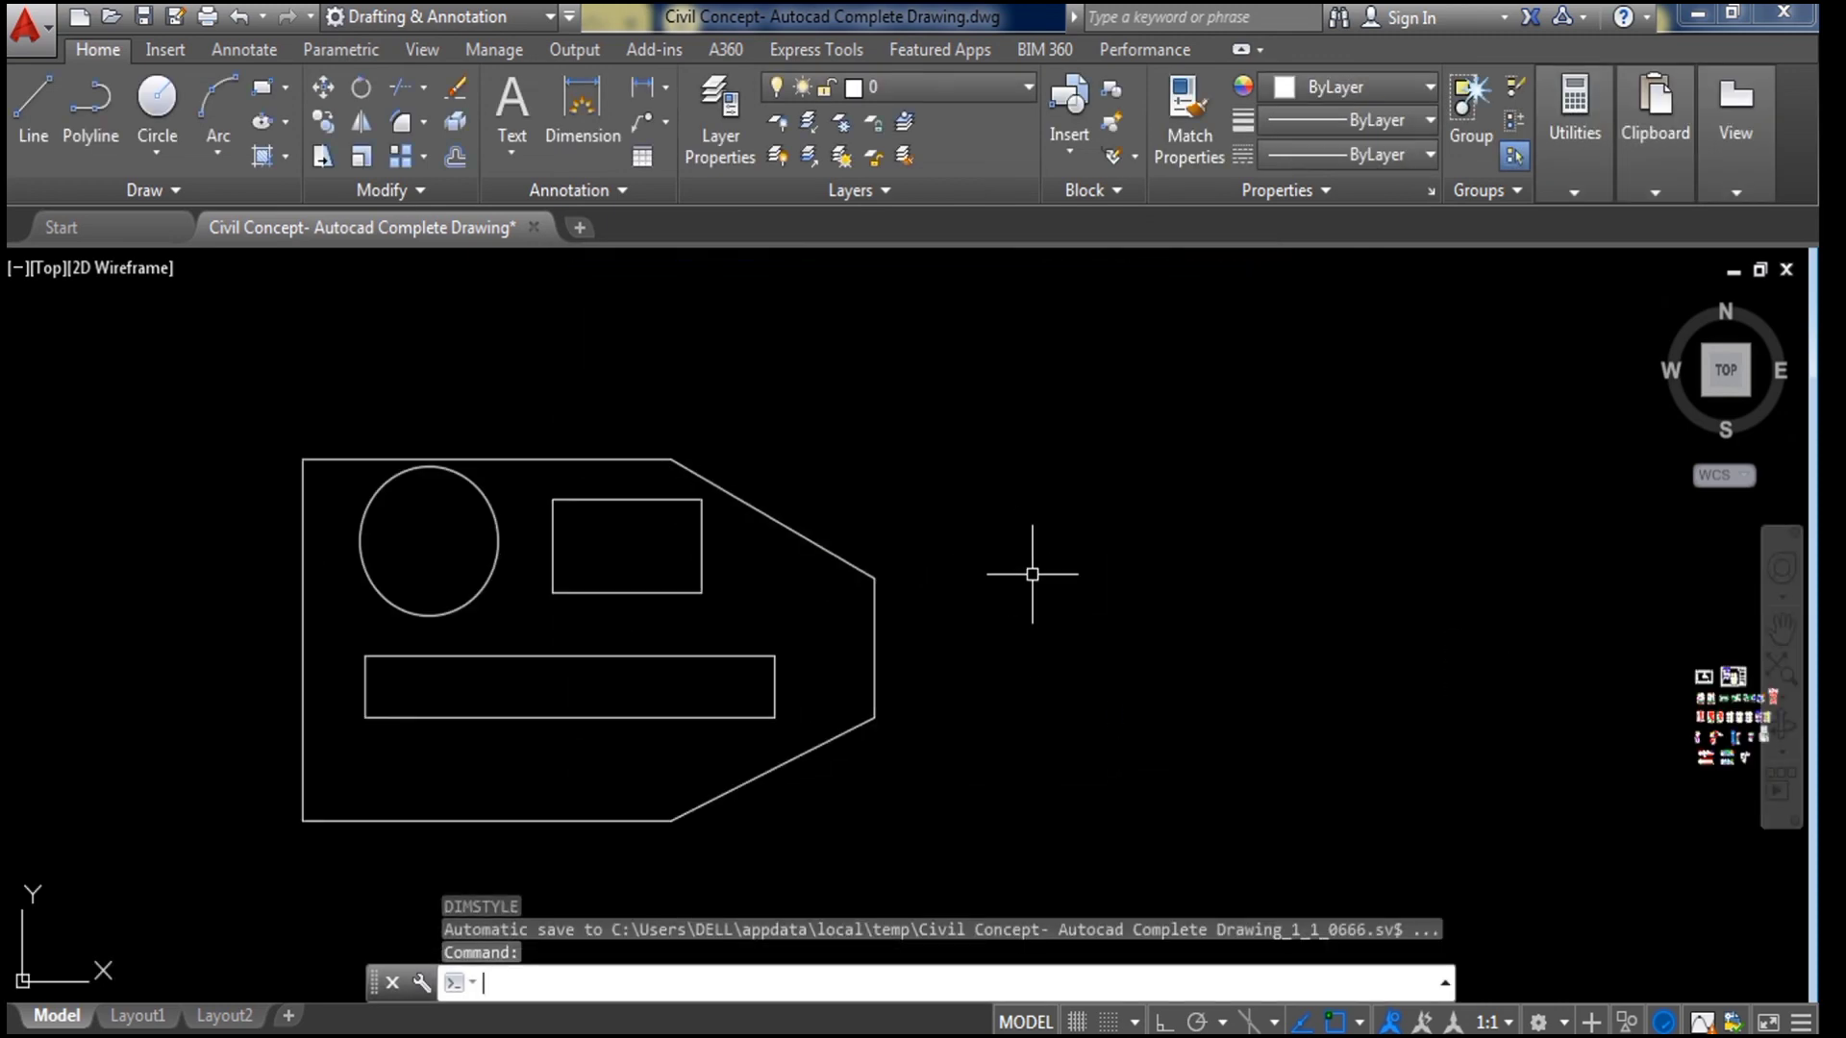
middle_drag(1182, 568, 1286, 544)
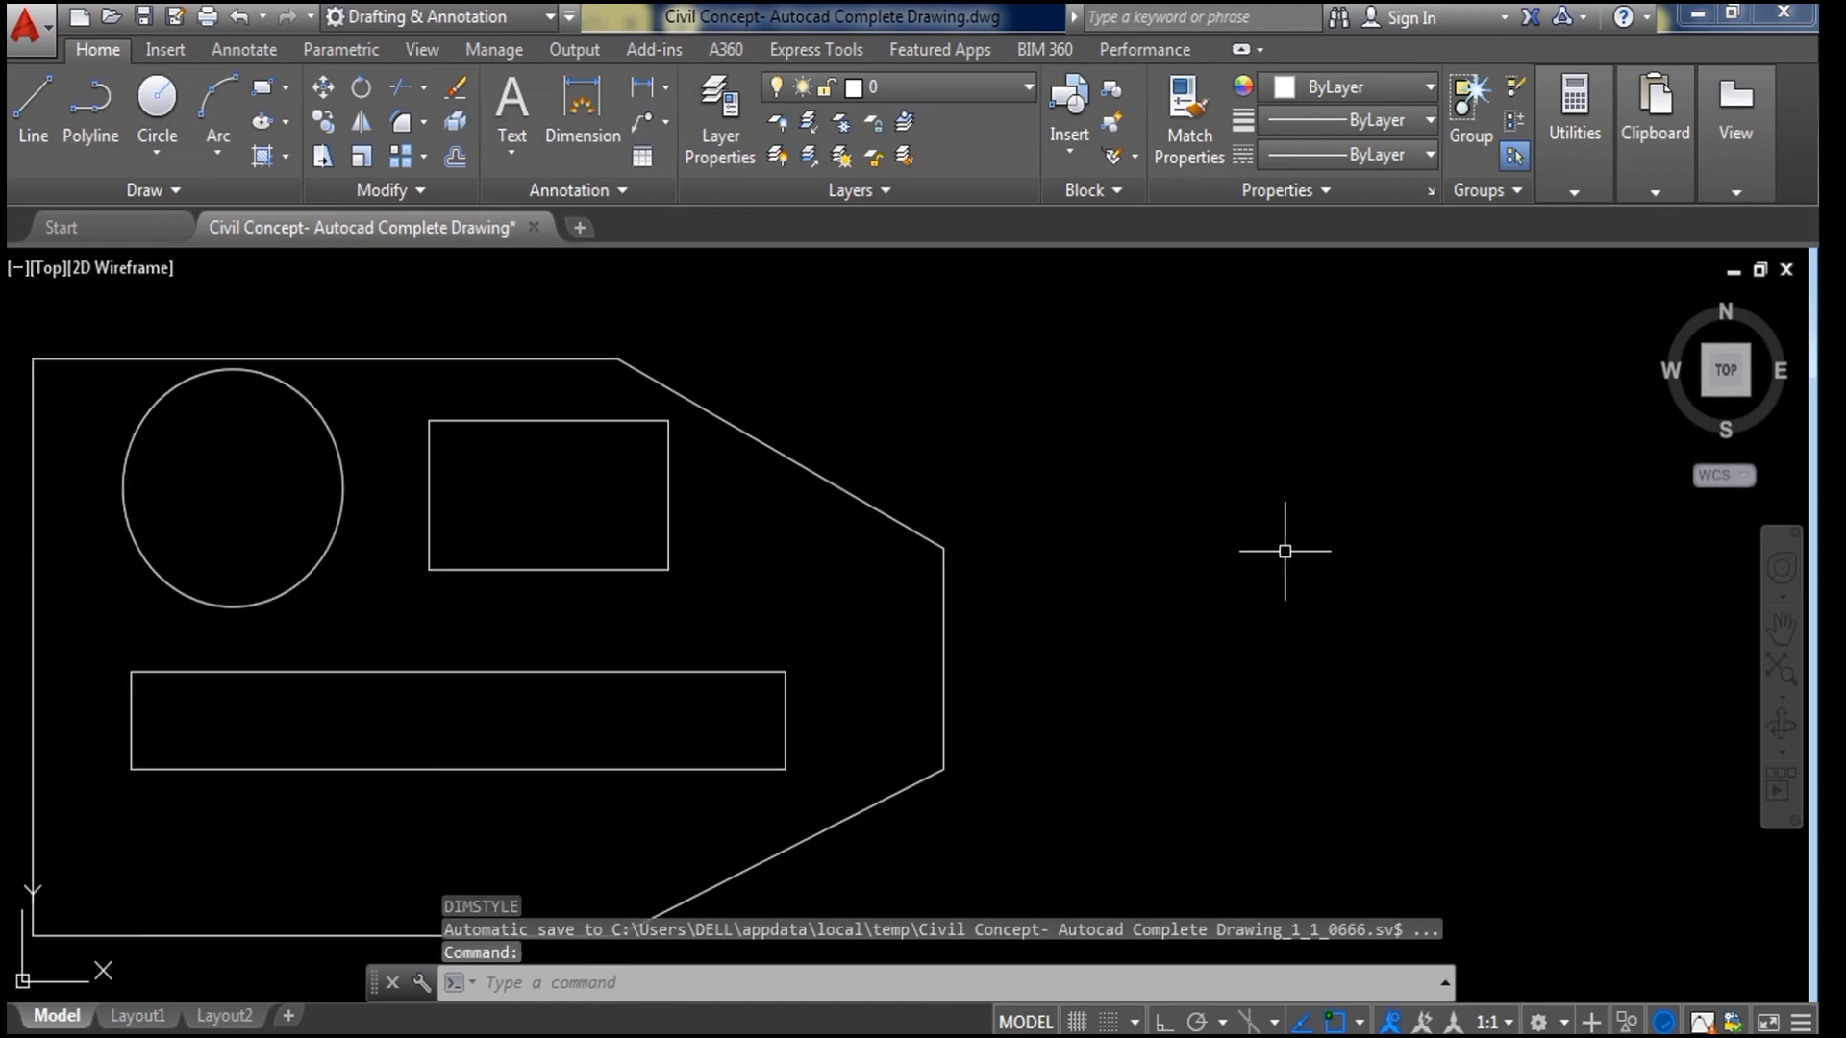